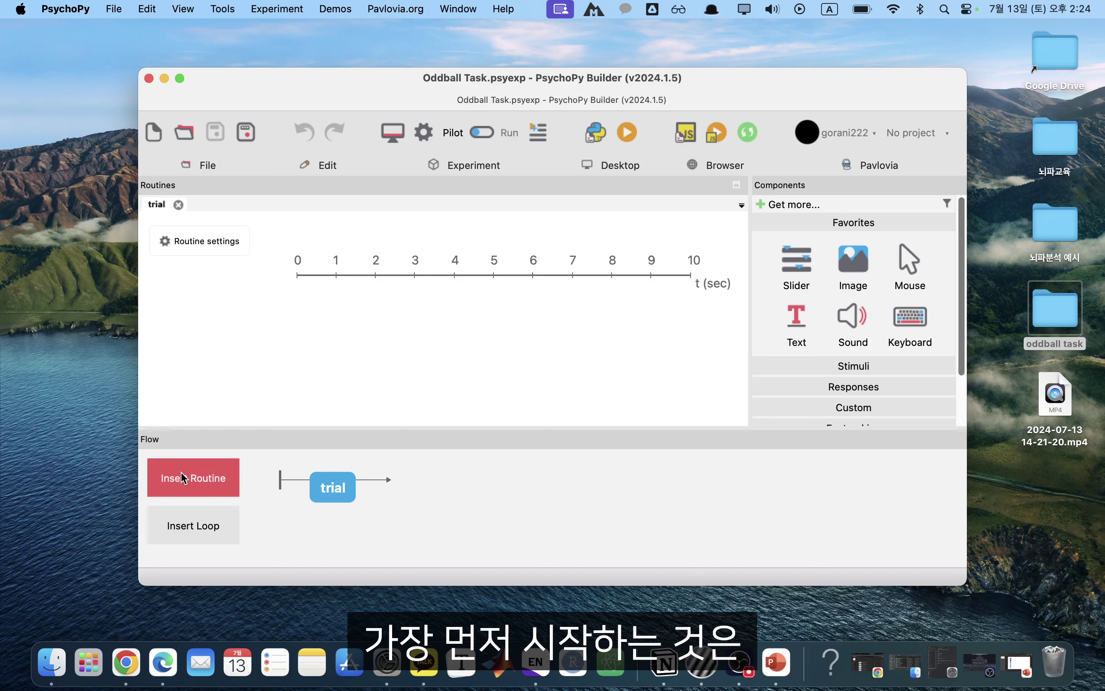
# - Insert a new blank routine named inst into the flow before the trial routine, and select trial
pyautogui.click(183, 477)
pyautogui.click(215, 488)
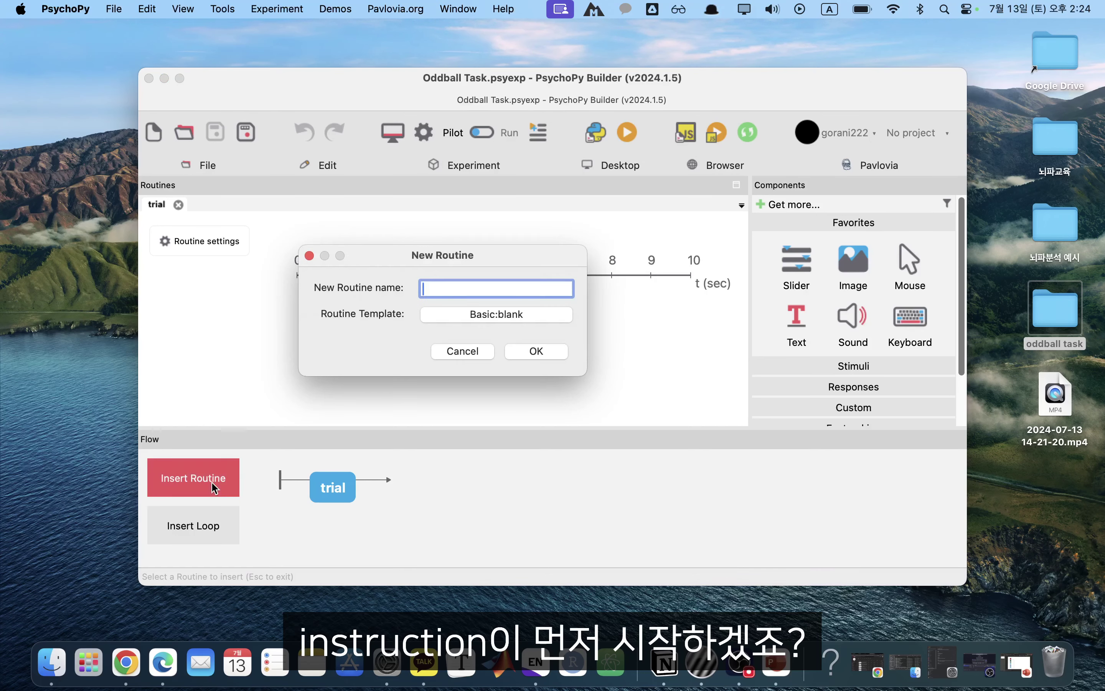
pyautogui.write('instruction')
pyautogui.moveTo(473, 290); pyautogui.dragTo(440, 289)
pyautogui.press('BackSpace')
pyautogui.click(549, 355)
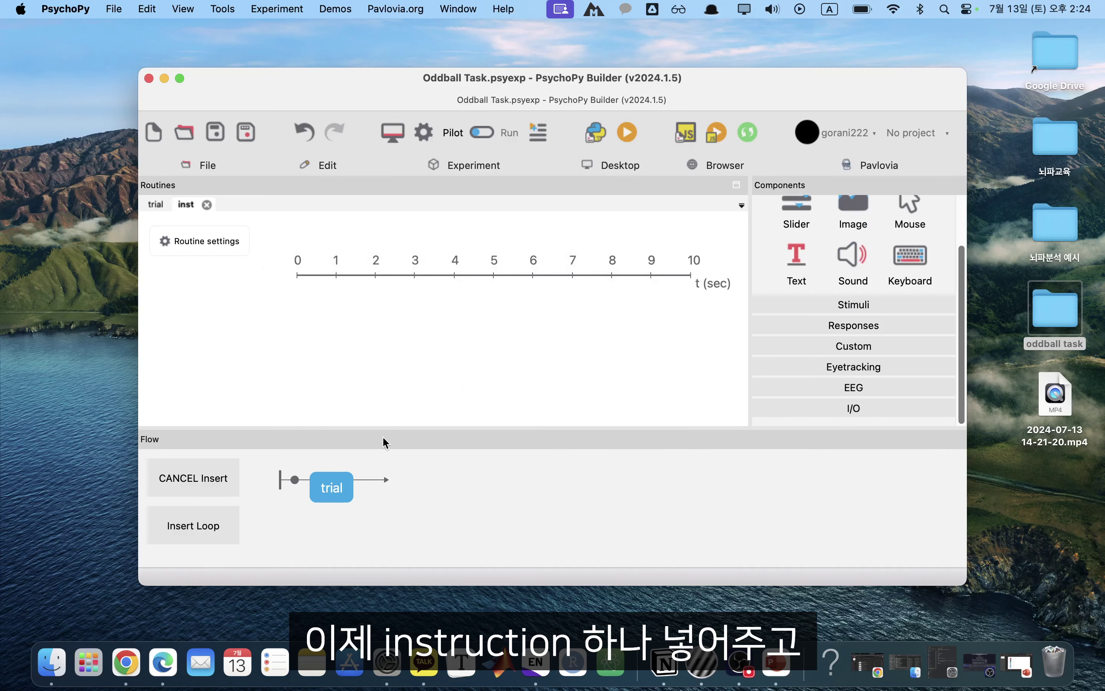
pyautogui.click(296, 484)
pyautogui.click(398, 493)
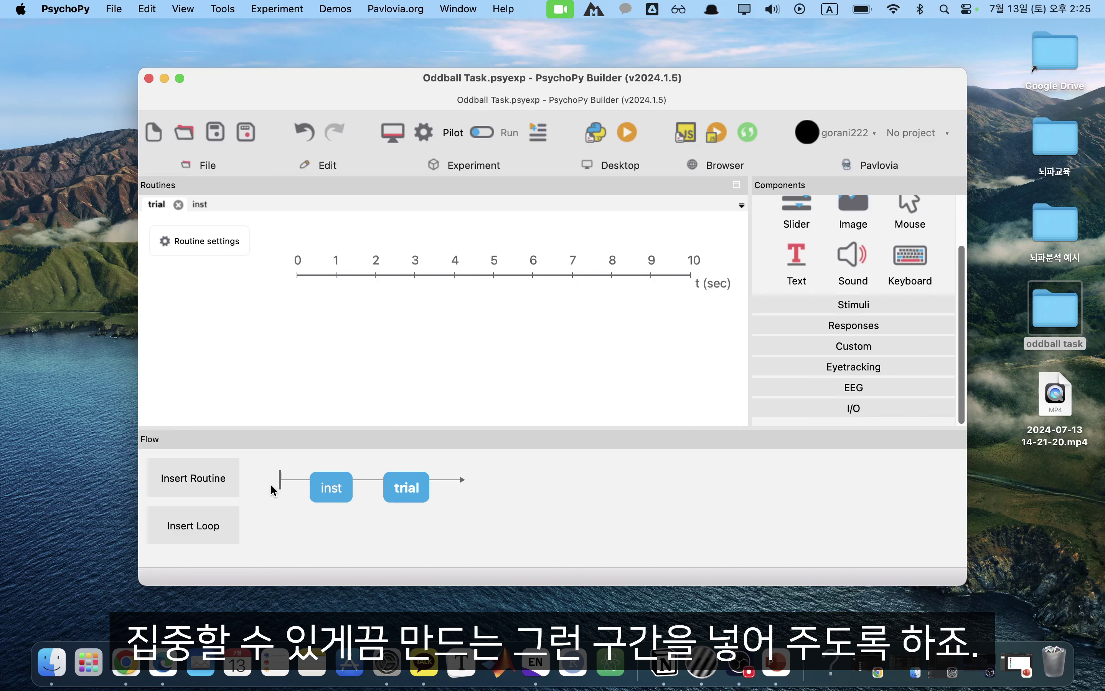
# - Insert a new blank routine named fix into the flow between inst and trial
pyautogui.click(230, 490)
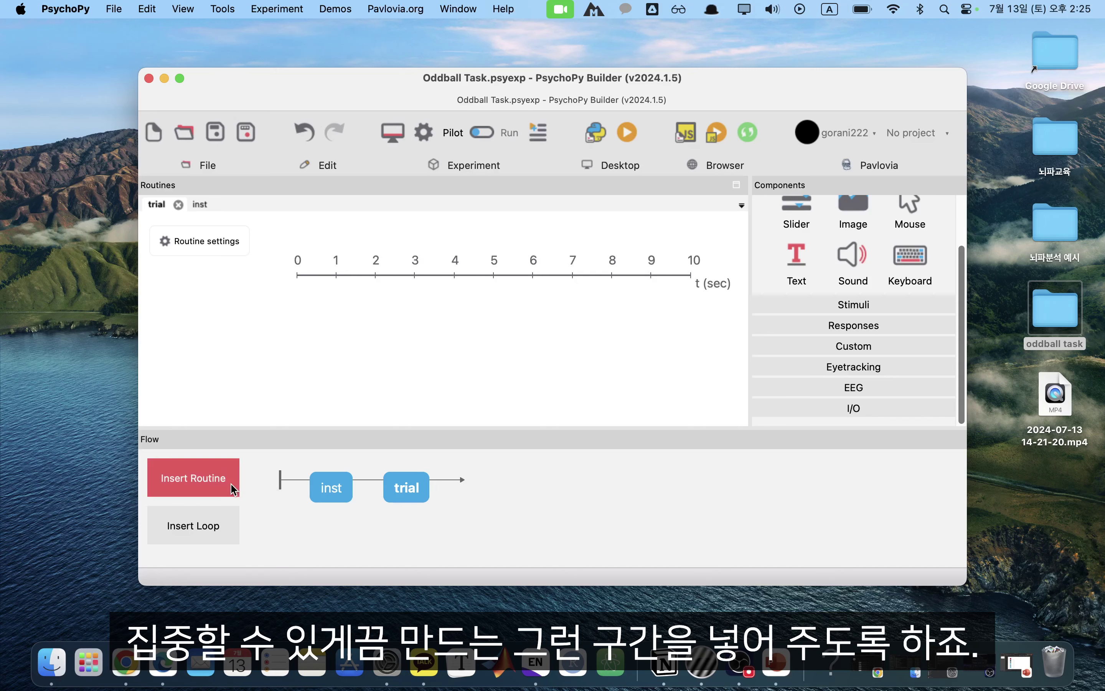
pyautogui.click(233, 491)
pyautogui.write('fix')
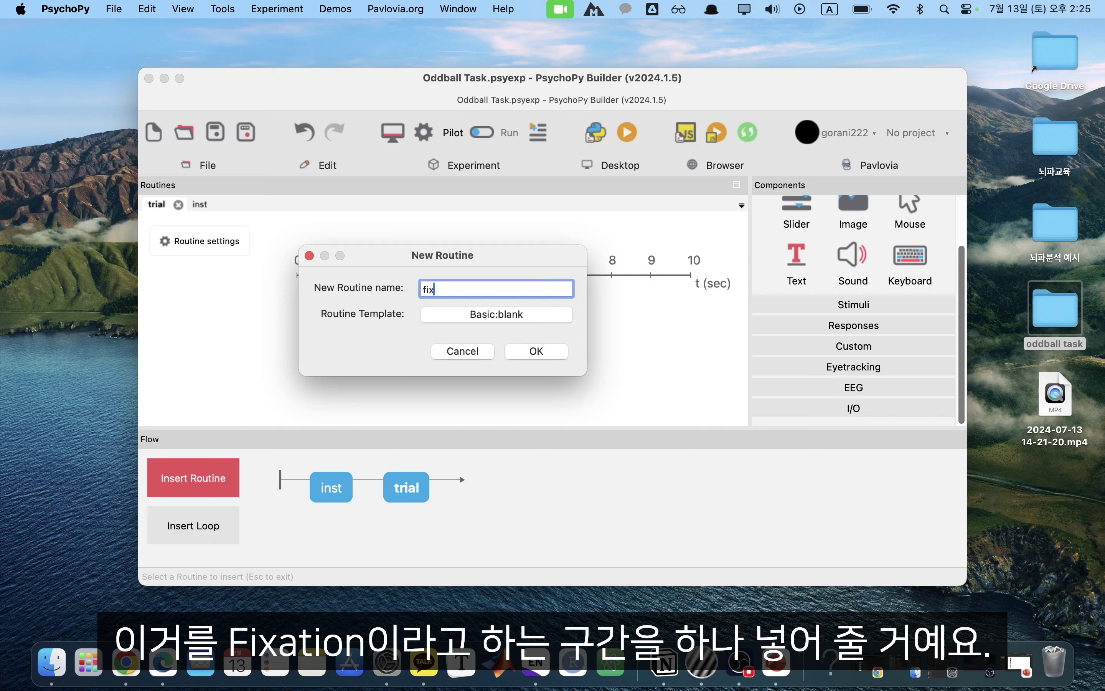
pyautogui.click(536, 351)
pyautogui.click(368, 488)
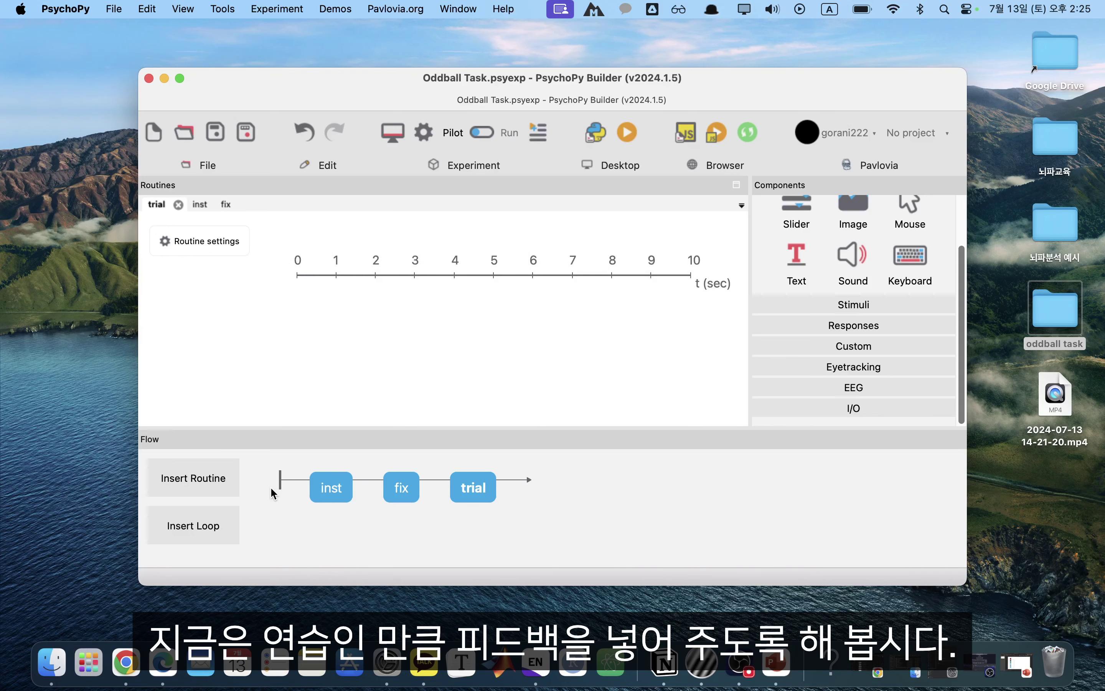
# - Insert a new blank routine named fb into the flow after the trial routine
pyautogui.click(236, 480)
pyautogui.click(238, 482)
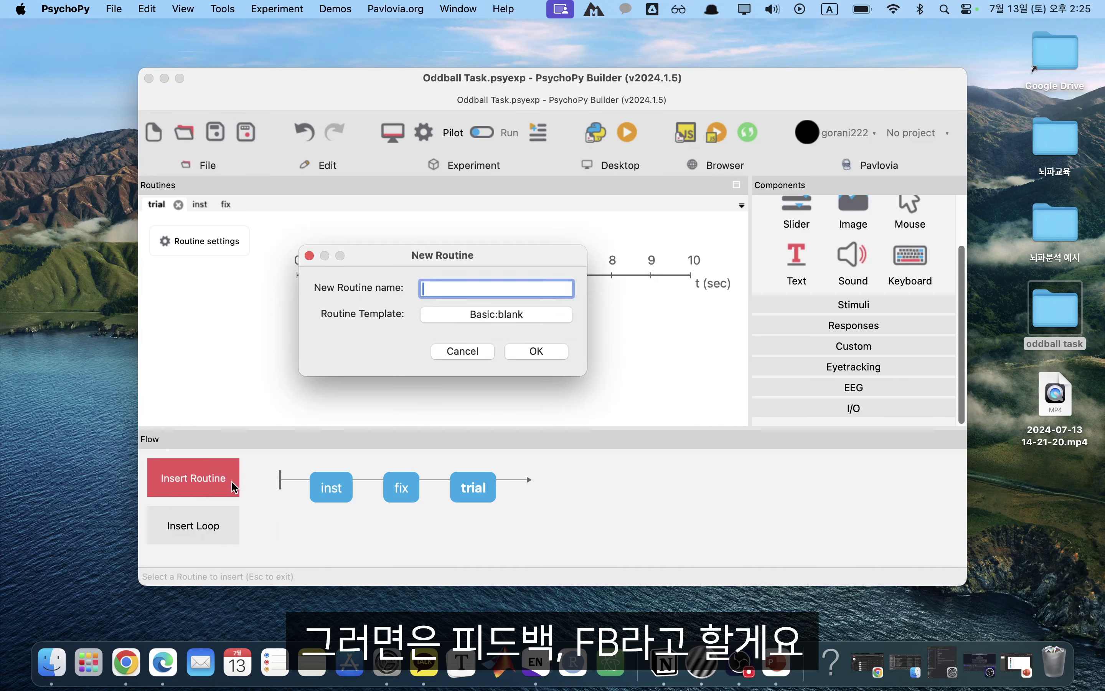
pyautogui.write('fb')
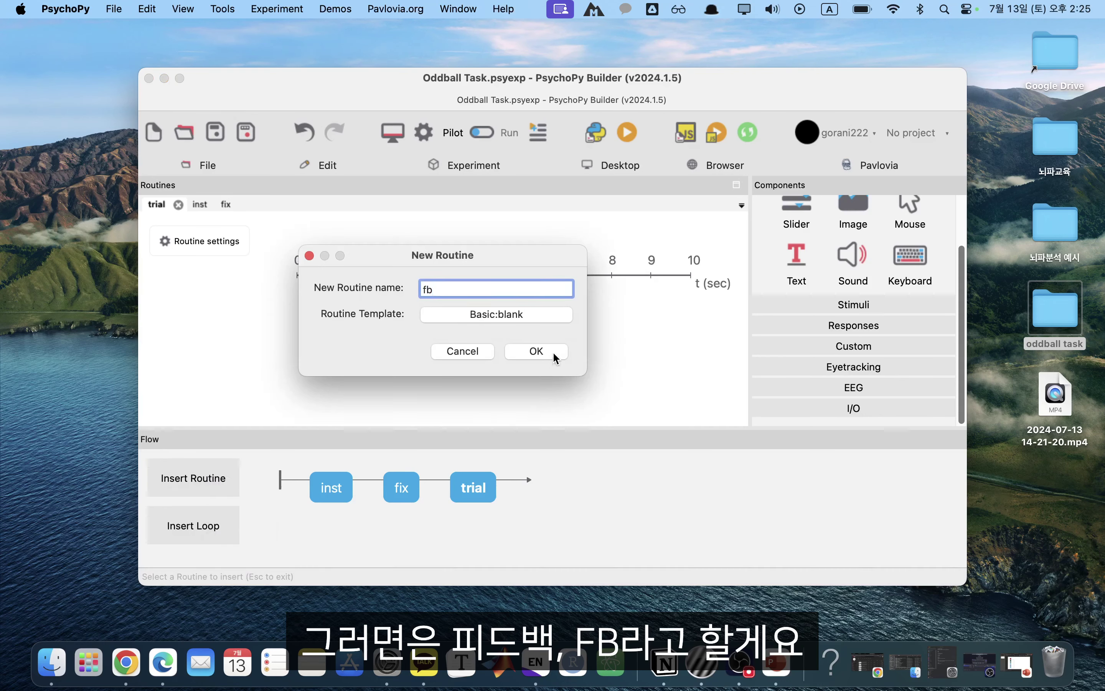
pyautogui.click(554, 356)
pyautogui.click(518, 484)
# - Insert a new blank routine named taskend at the end of the flow, after fb
pyautogui.click(192, 477)
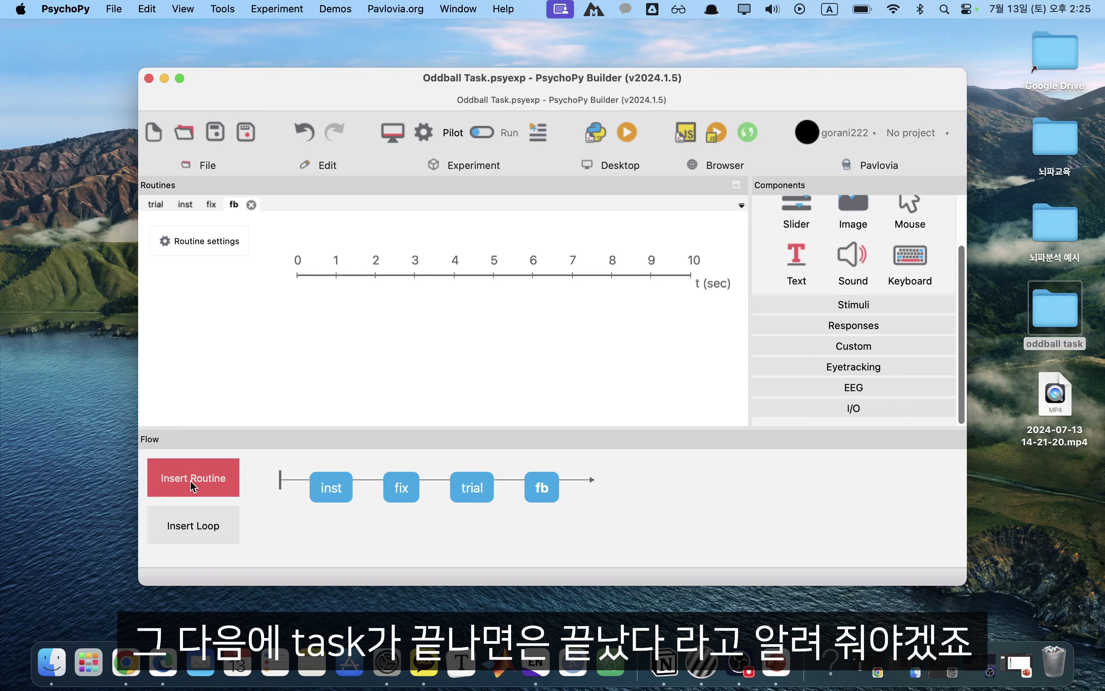
pyautogui.click(204, 490)
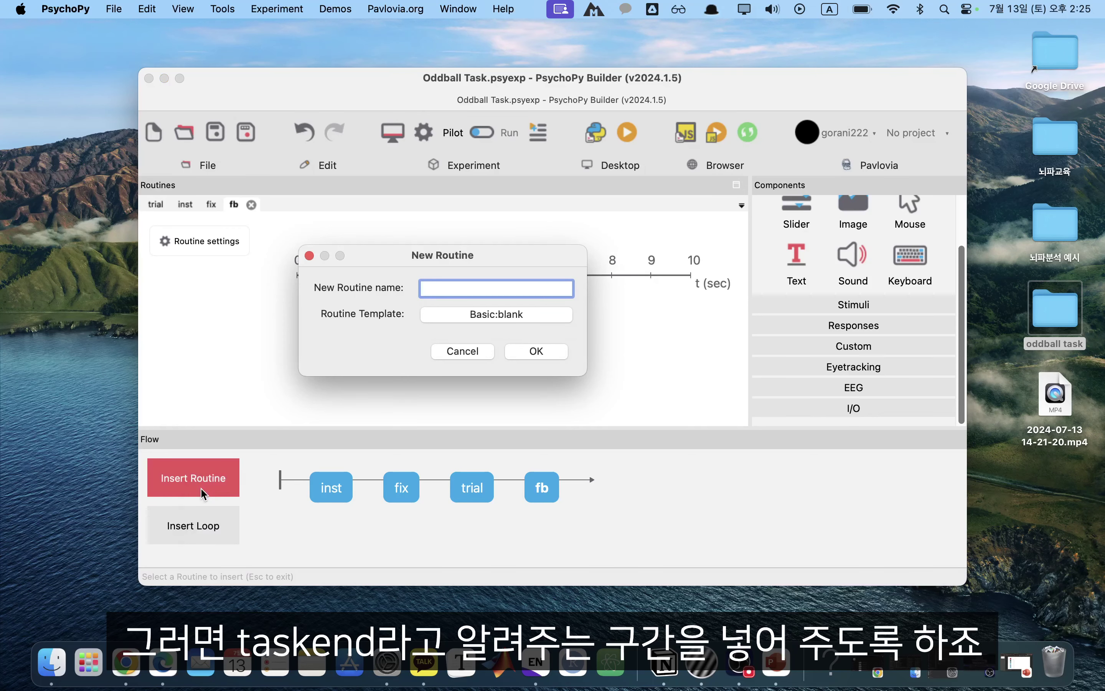
pyautogui.write('taskend')
pyautogui.click(528, 363)
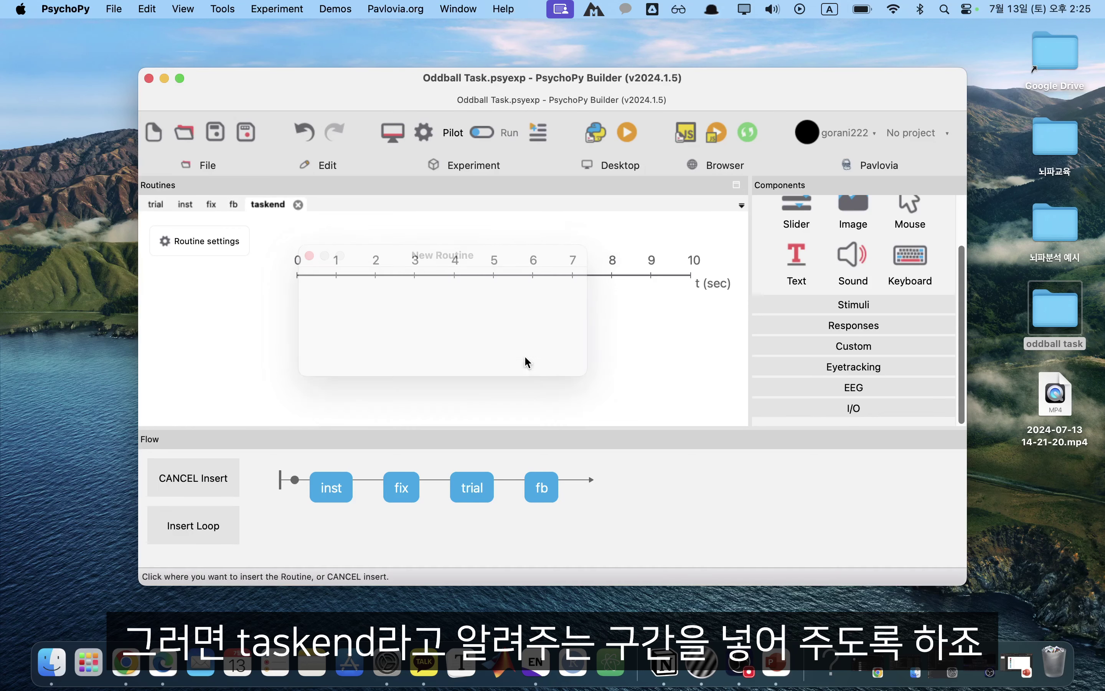
pyautogui.click(607, 484)
# - Add a Text component named inst_fb to the inst routine, emptying its placeholder text and its stop duration
pyautogui.click(332, 492)
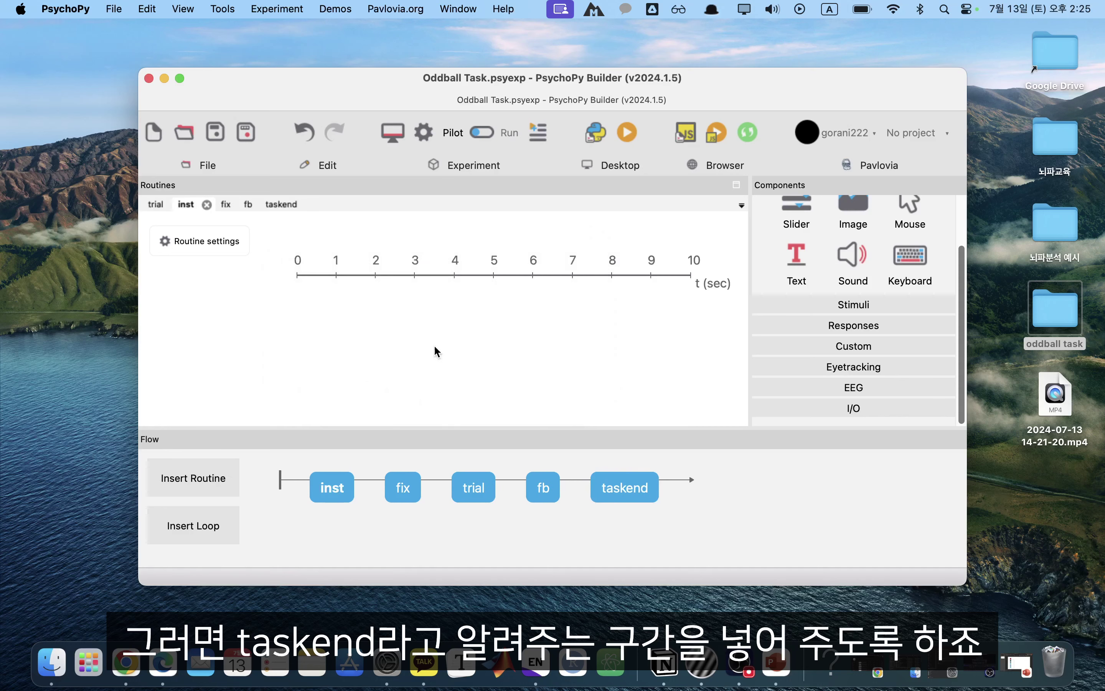
pyautogui.scroll(2, 824, 320)
pyautogui.click(795, 313)
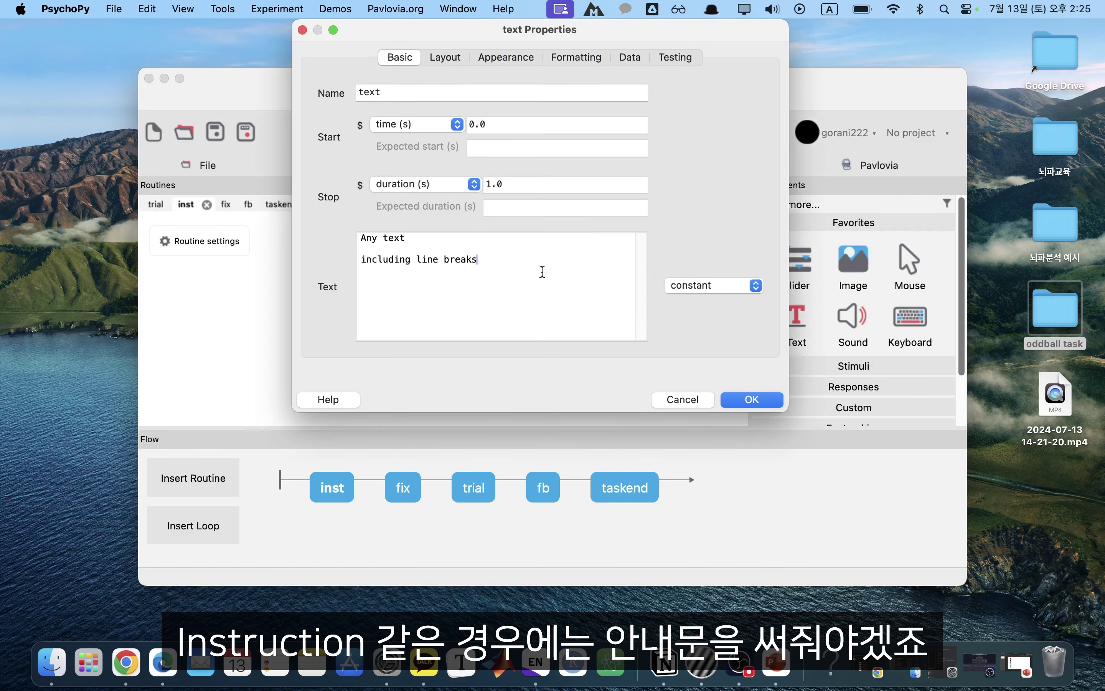
pyautogui.press('super+a')
pyautogui.press('BackSpace')
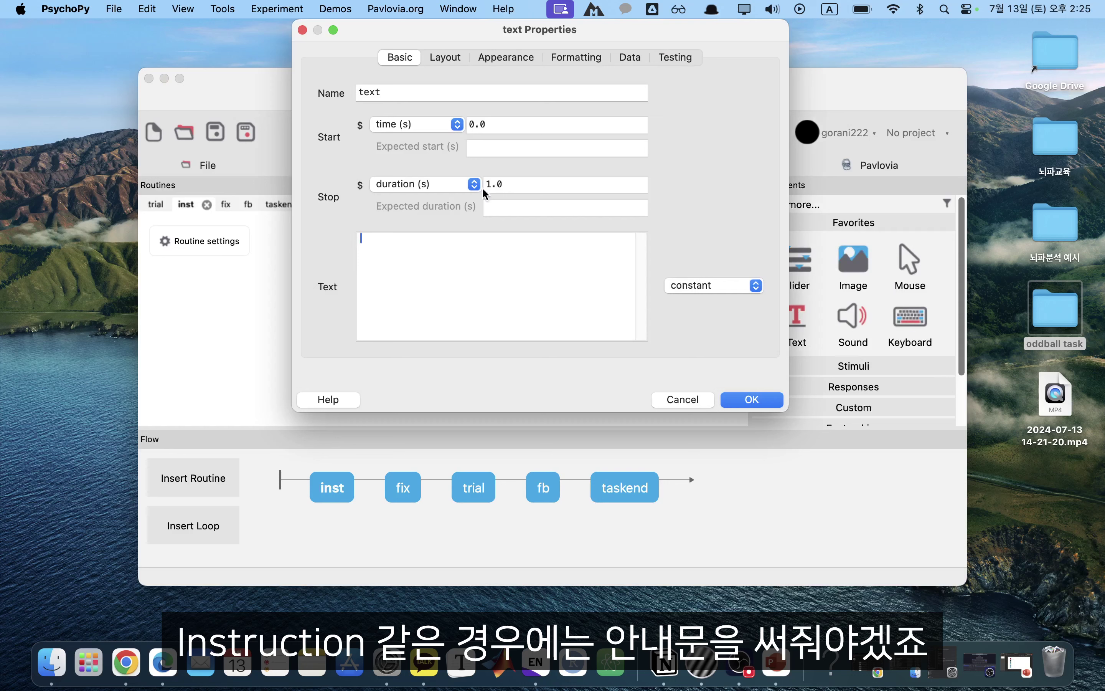
pyautogui.doubleClick(402, 89)
pyautogui.press('BackSpace')
pyautogui.write('inst_fb')
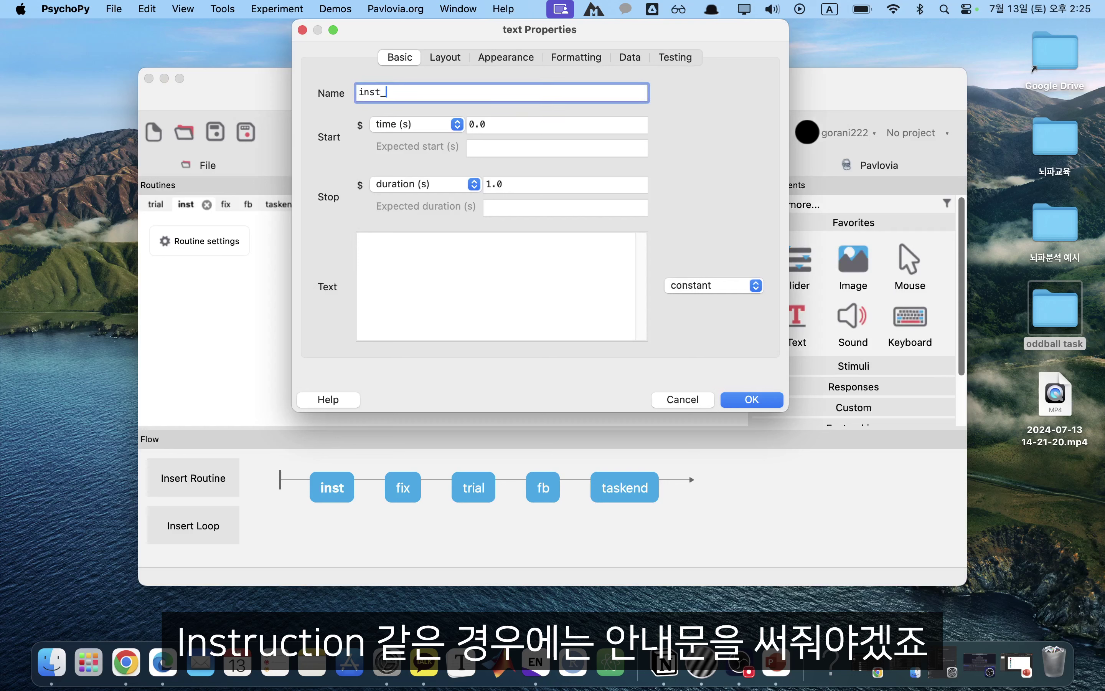
pyautogui.doubleClick(544, 180)
pyautogui.press('BackSpace')
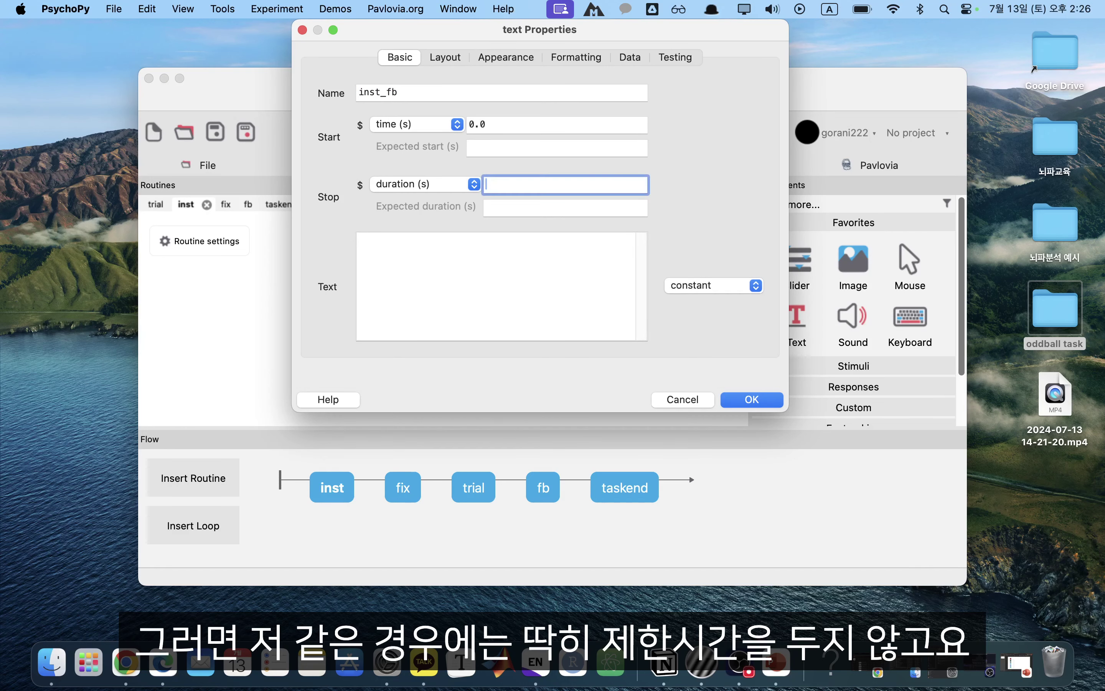
# - Set the text component's foreground color to black and its font to NanumSquare
pyautogui.click(445, 57)
pyautogui.click(506, 57)
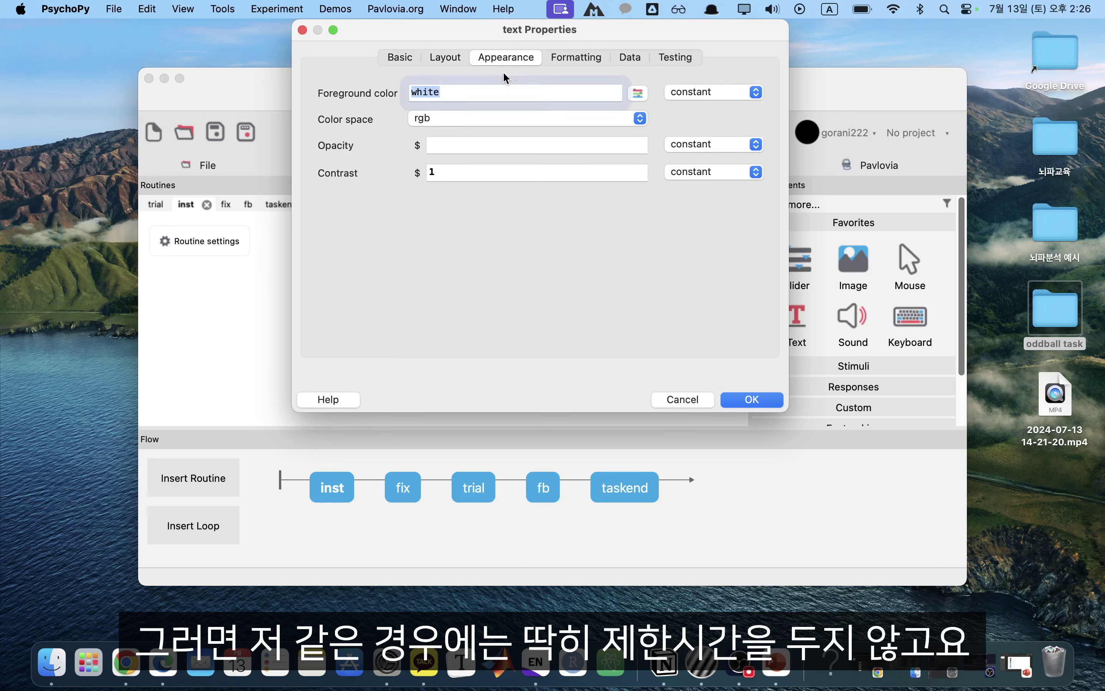
pyautogui.write('black')
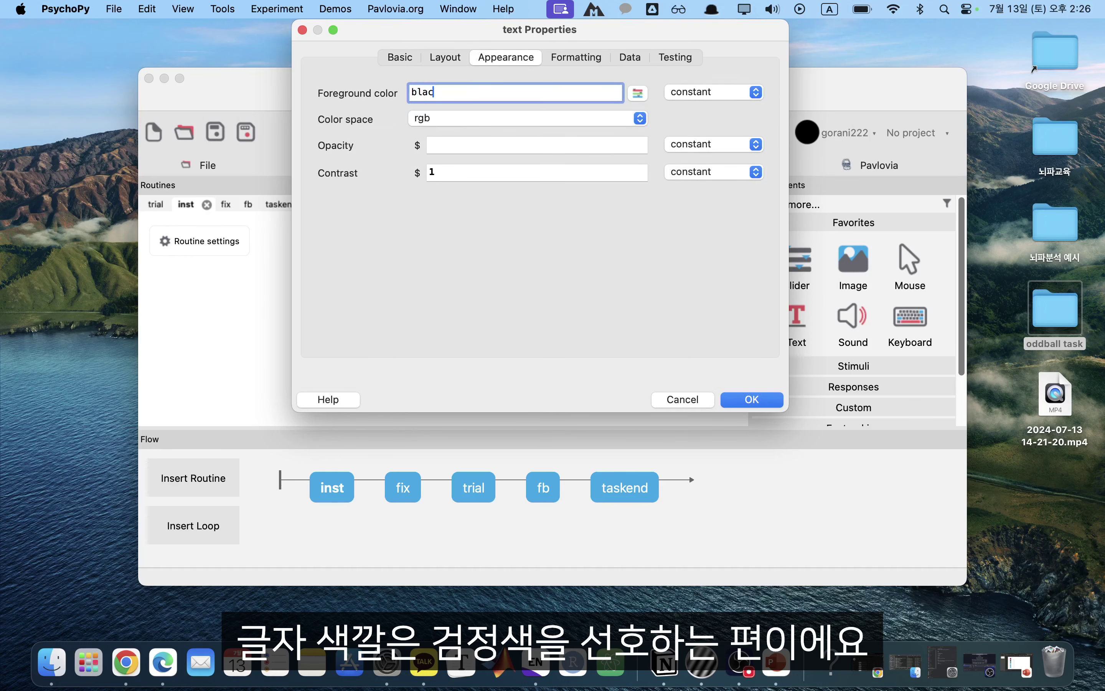
pyautogui.click(575, 64)
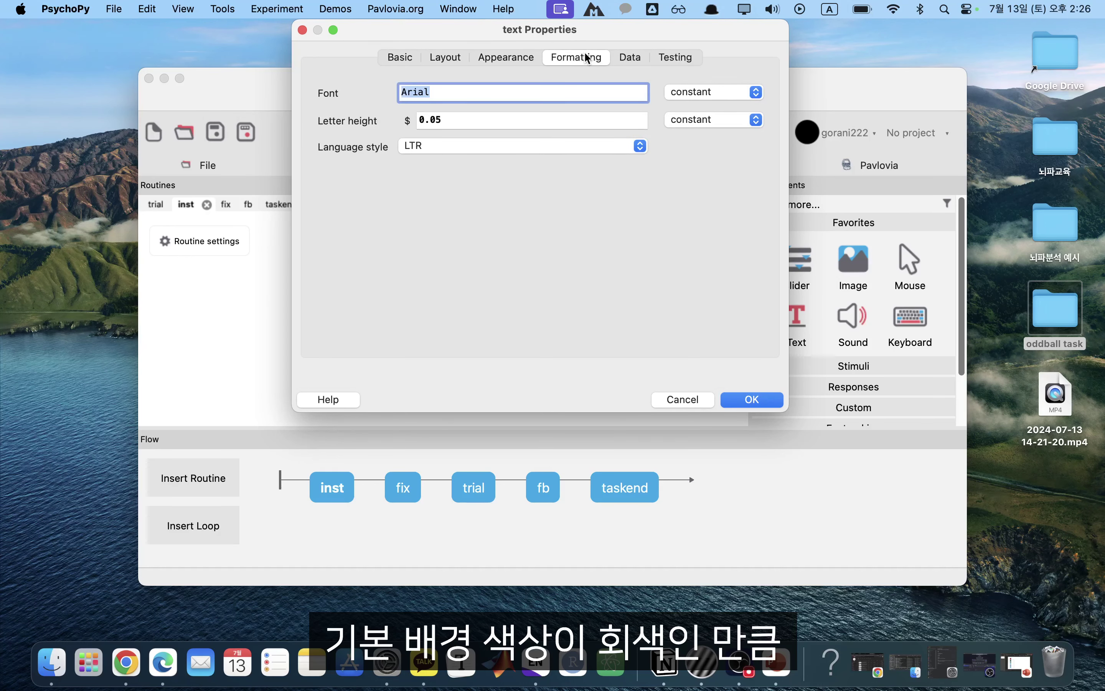
pyautogui.write('NanumSquare')
# - Rename the text component as inst_txt
pyautogui.click(401, 56)
pyautogui.click(466, 290)
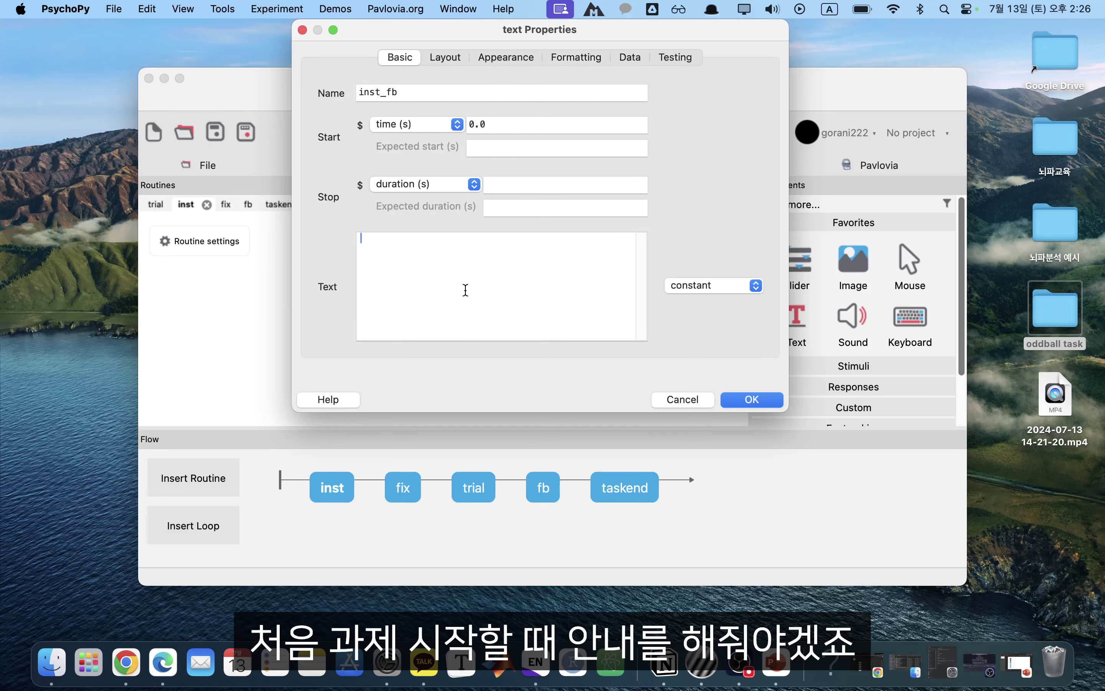
pyautogui.click(436, 94)
pyautogui.press('BackSpace')
pyautogui.press('BackSpace')
pyautogui.write('txt')
# - Write the instruction's opening "실험에 참여해주셔서 감사합니다." and, below a blank line, "화면에 나타나는 사각형의 색상을 보고,"
pyautogui.click(424, 309)
pyautogui.hotkey('ctrl', 'space')
pyautogui.write('ㅎ')
pyautogui.write('ㅏ면에 나타나느')
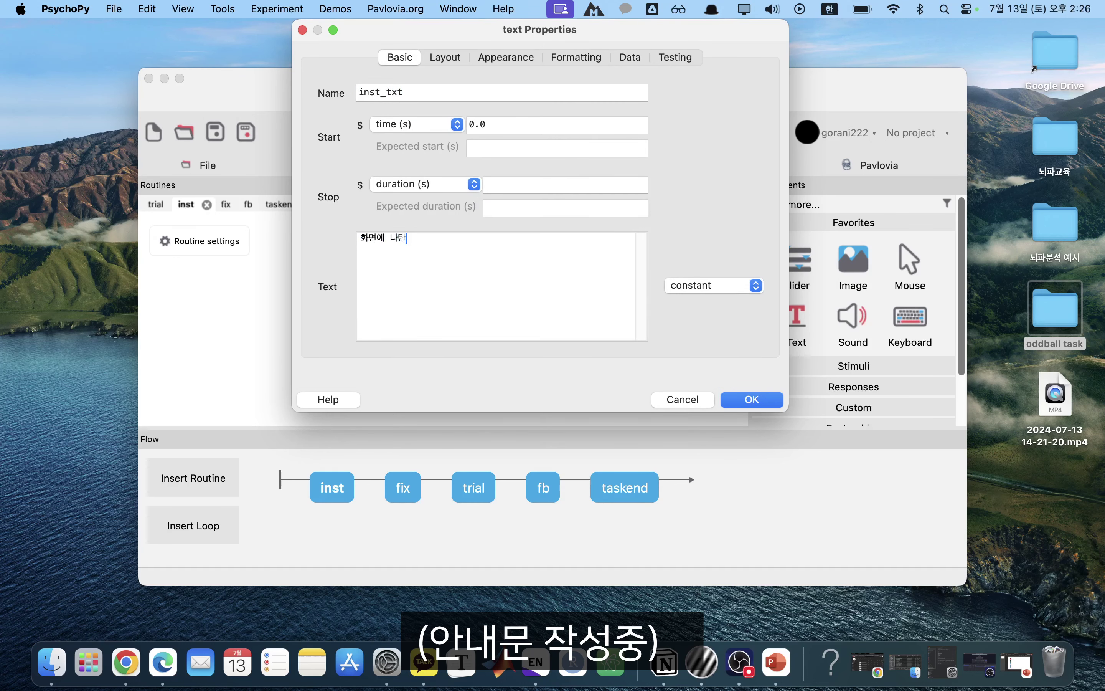
pyautogui.press('BackSpace')
pyautogui.click(357, 238)
pyautogui.press('Return')
pyautogui.press('Up')
pyautogui.write('실험에 참여해주셔')
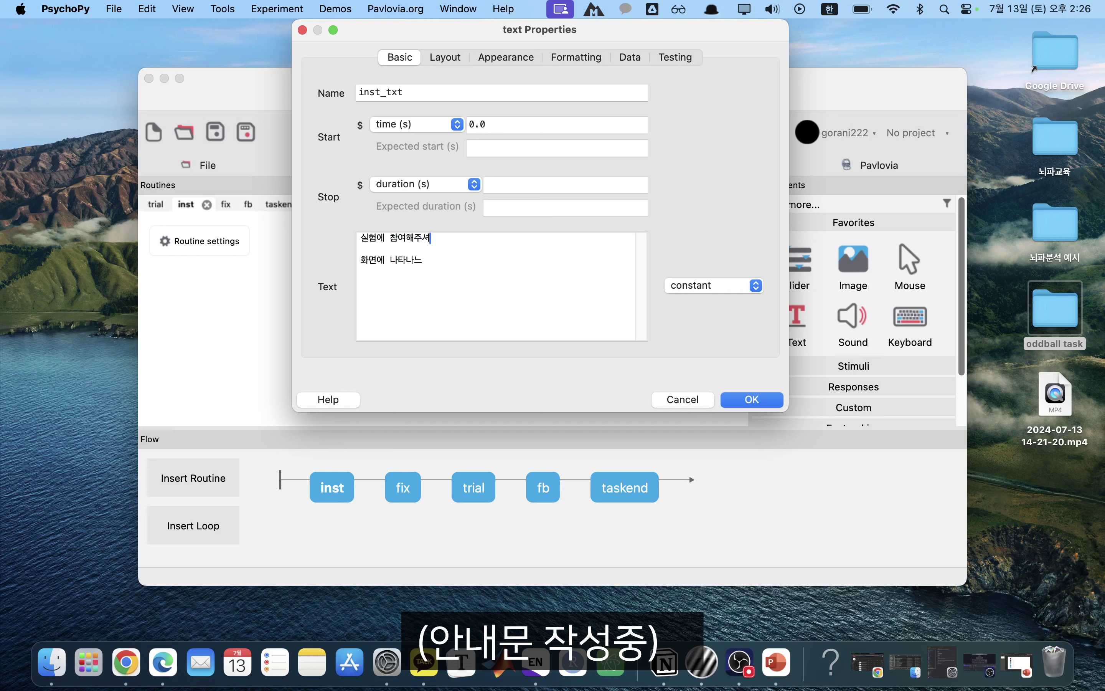
pyautogui.write('서 감사합닏다.')
pyautogui.click(429, 259)
pyautogui.press('BackSpace')
pyautogui.write('는 사각형의 색상을 ㅂ보고,')
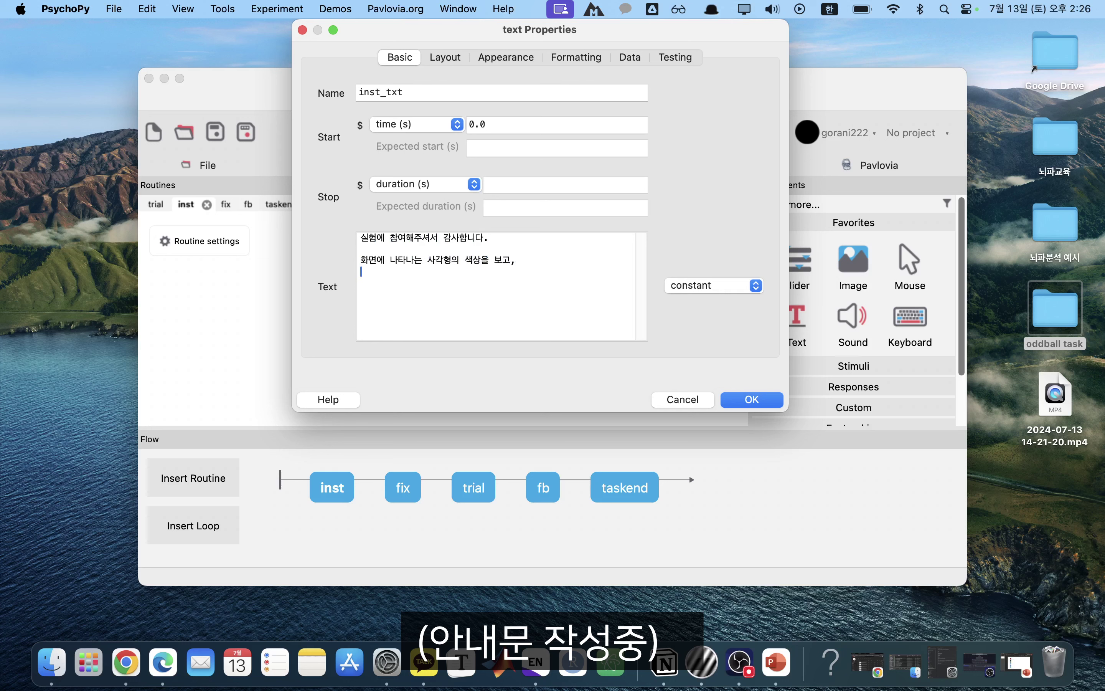
# - Continue the instruction text with the line "빨간 계열이면 'f'를, 파란 계열이면 'j'를"
pyautogui.write('빨신')
pyautogui.write('간 계')
pyautogui.write('열이면')
pyautogui.press('capslock')
pyautogui.write("'j'")
pyautogui.press('capslock')
pyautogui.press('BackSpace')
pyautogui.press('capslock')
pyautogui.write('f')
pyautogui.press('capslock')
pyautogui.write('를, 파란 시계열이면')
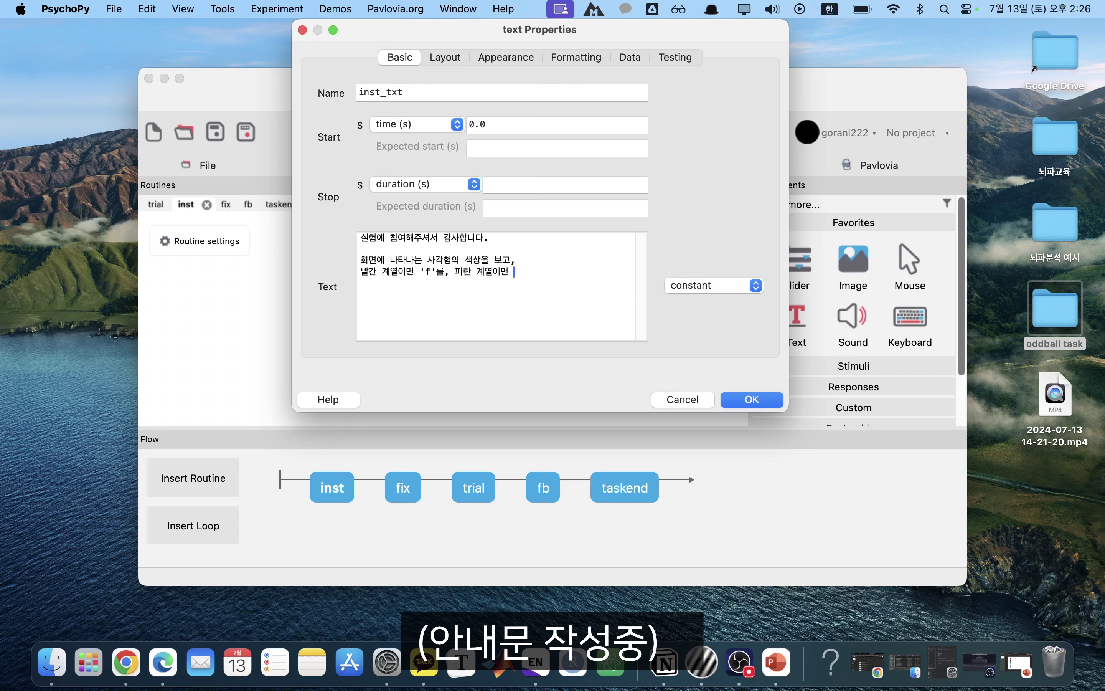
pyautogui.press('capslock')
pyautogui.write("'j'")
pyautogui.press('capslock')
pyautogui.write('를')
pyautogui.press('BackSpace')
# - Finish the instruction text with the line "최대한 빠르고 정확하게 눌러주세요." and accept the text component
pyautogui.press('Return')
pyautogui.write('최대한 빠르')
pyautogui.write('고 정확하게 눌러줏')
pyautogui.write('세요')
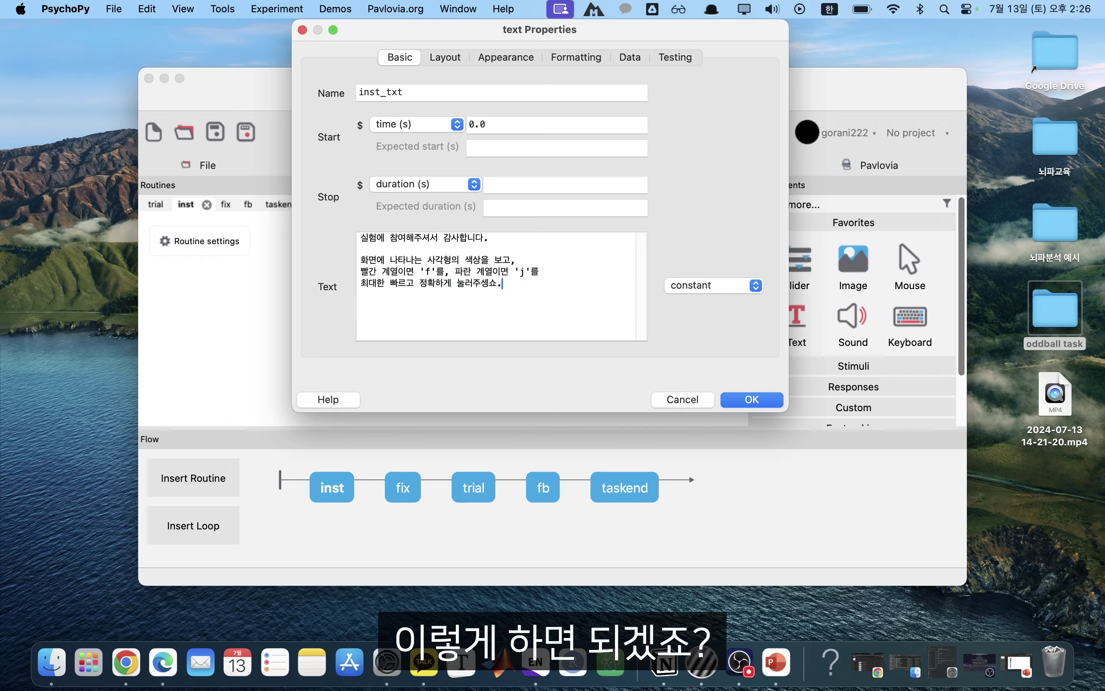
pyautogui.write('.')
pyautogui.click(767, 402)
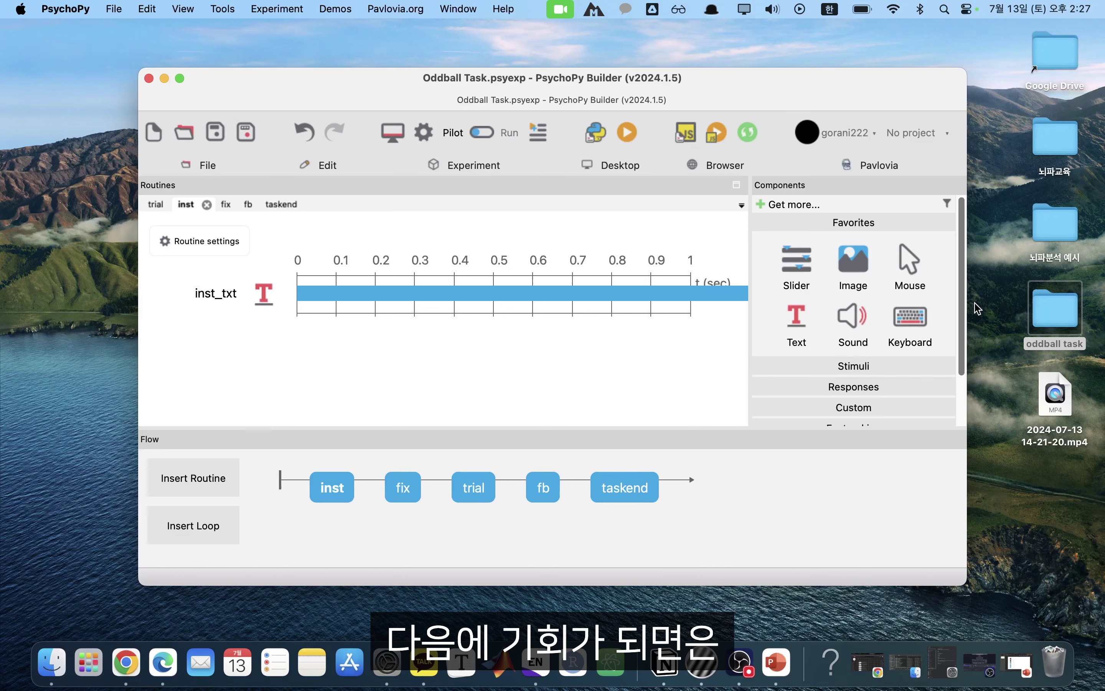
# - Add a Keyboard component named inst_resp to the inst routine, with 'space' as its only allowed key
pyautogui.click(918, 325)
pyautogui.moveTo(582, 293); pyautogui.dragTo(455, 293)
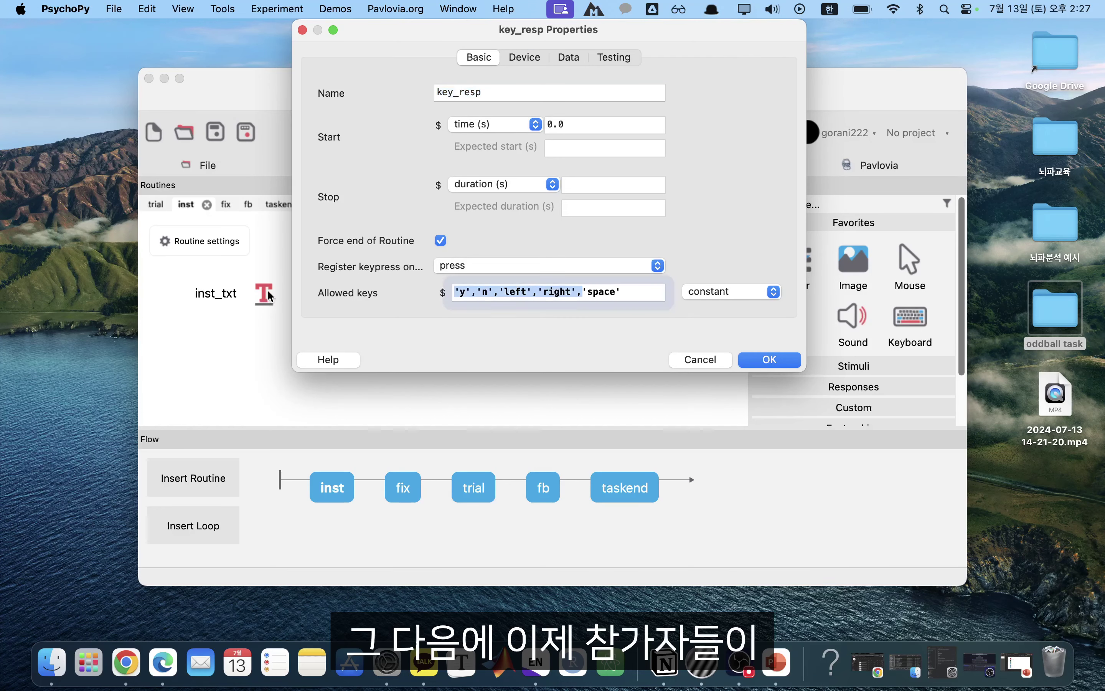
pyautogui.press('BackSpace')
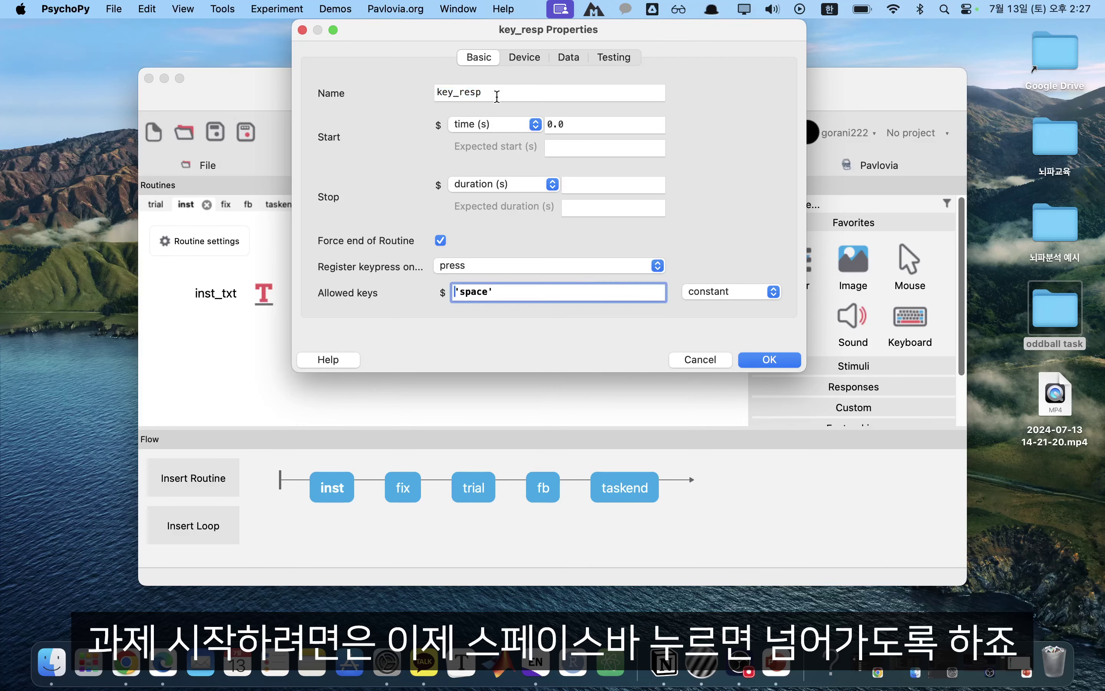
pyautogui.doubleClick(515, 93)
pyautogui.press('capslock')
pyautogui.write('inst-')
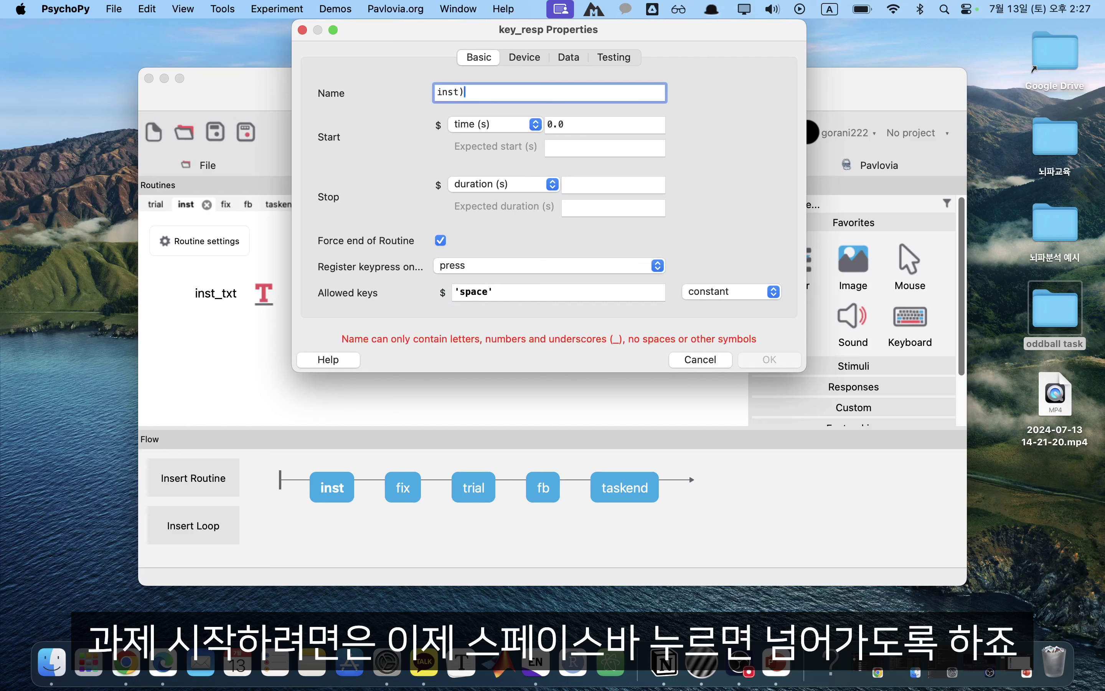
pyautogui.press('BackSpace')
pyautogui.write('_resp')
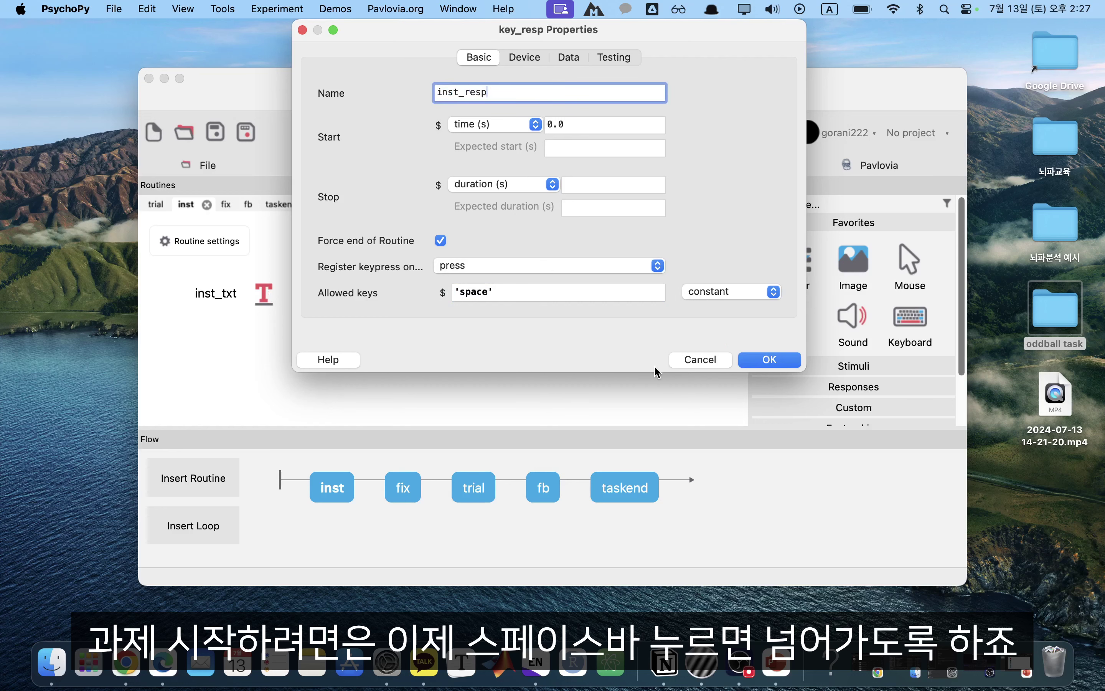
pyautogui.click(766, 358)
# - Append the line "스페이스바를 누르면 과제가 시작됩니다." below a blank line in the inst_txt text, and save the experiment
pyautogui.doubleClick(218, 292)
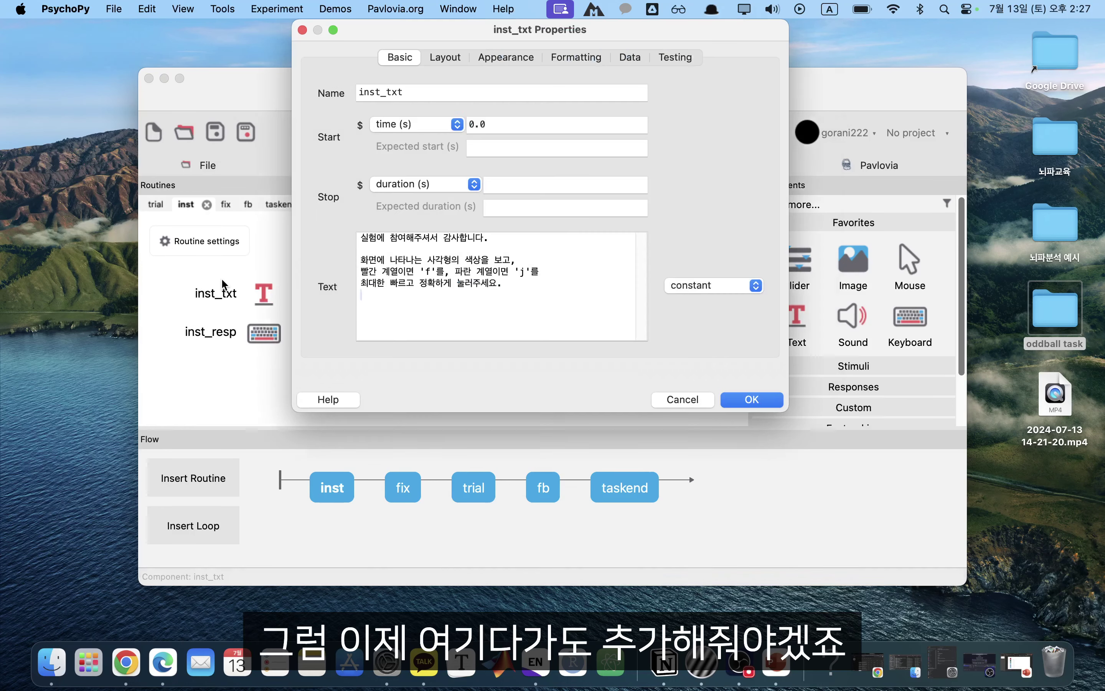
pyautogui.press('Return')
pyautogui.press('capslock')
pyautogui.write('스페이습')
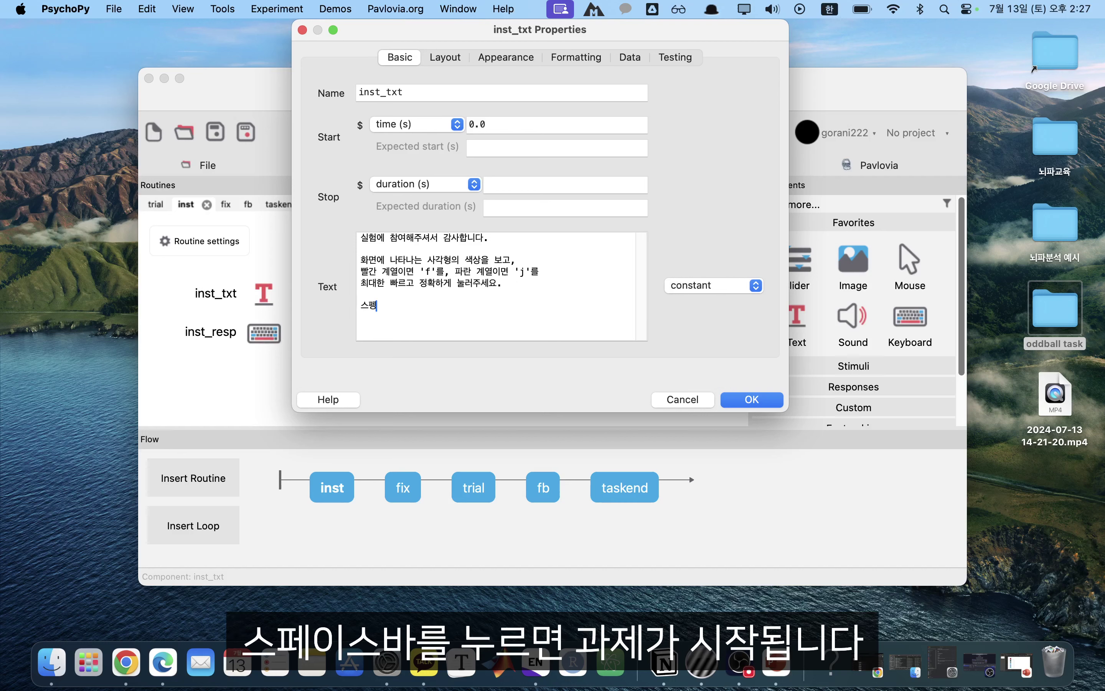
pyautogui.write('바를 누르면 과제가 시작됩니다.')
pyautogui.press('Return')
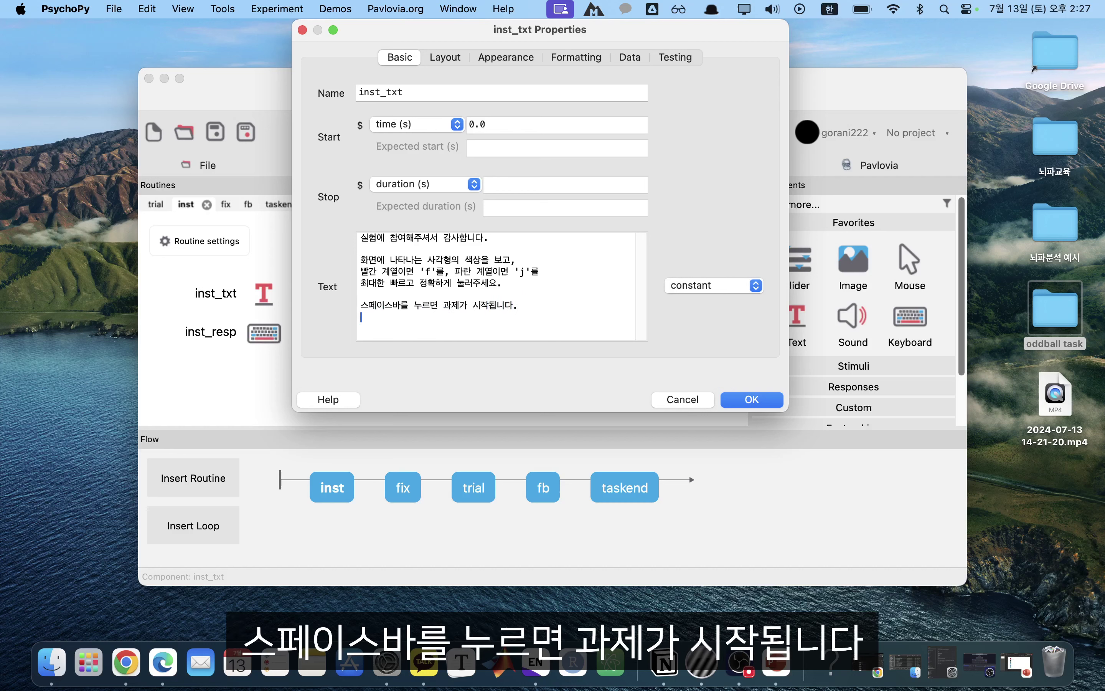
pyautogui.click(740, 400)
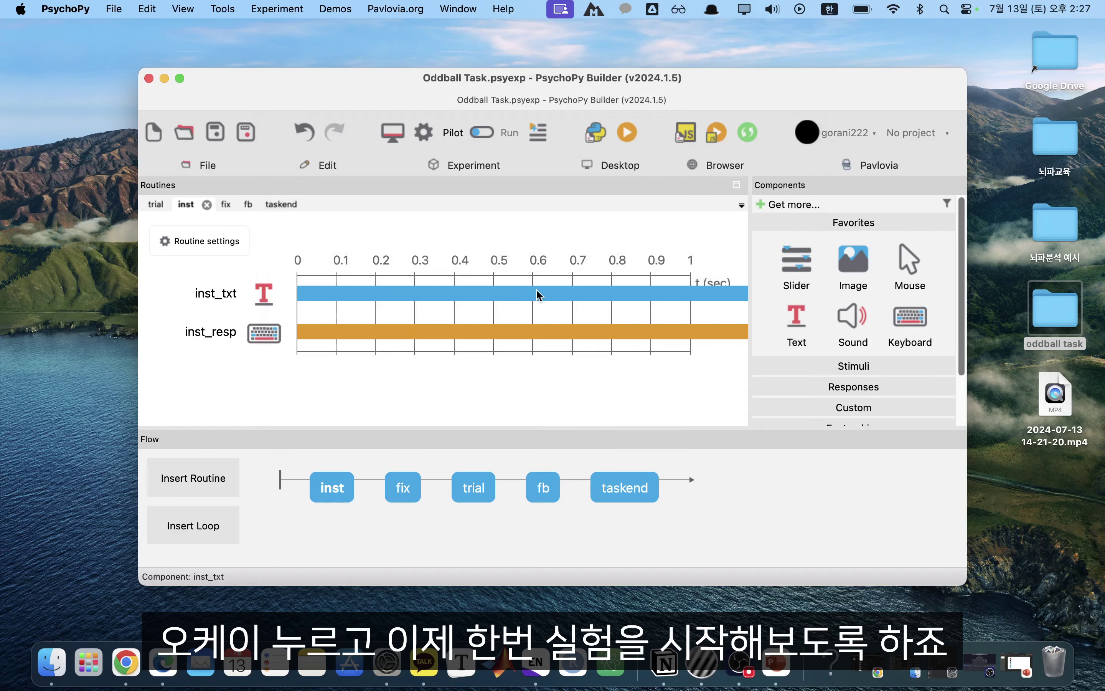
pyautogui.click(220, 125)
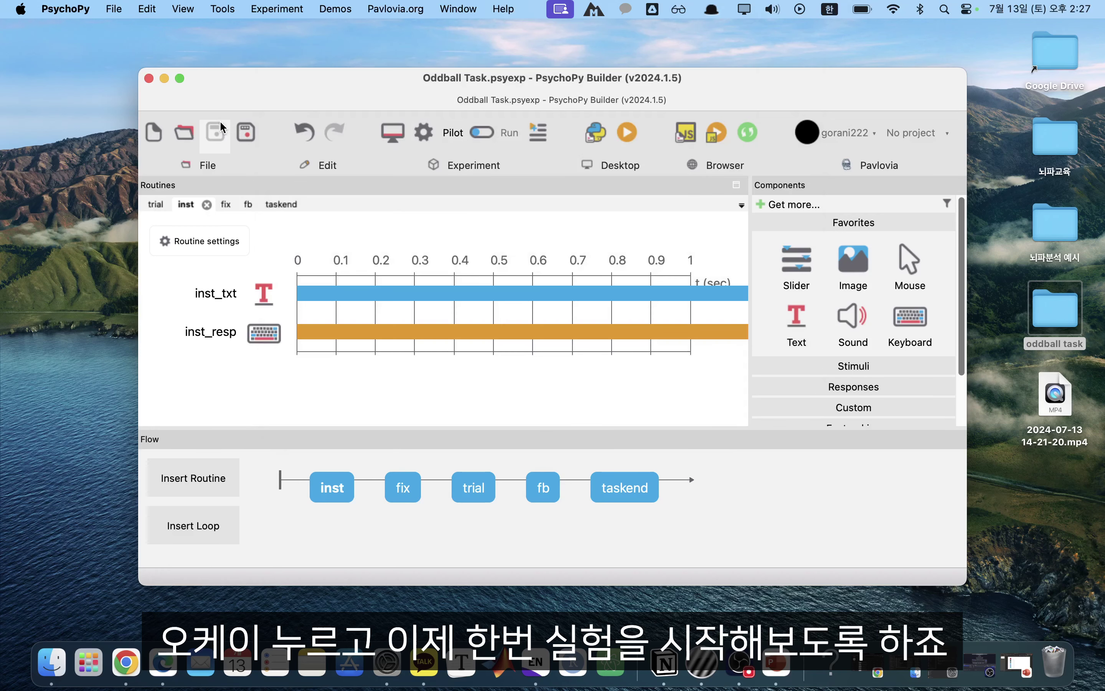
# - Run the experiment in pilot mode up to the instruction screen, and force-quit the run
pyautogui.click(630, 146)
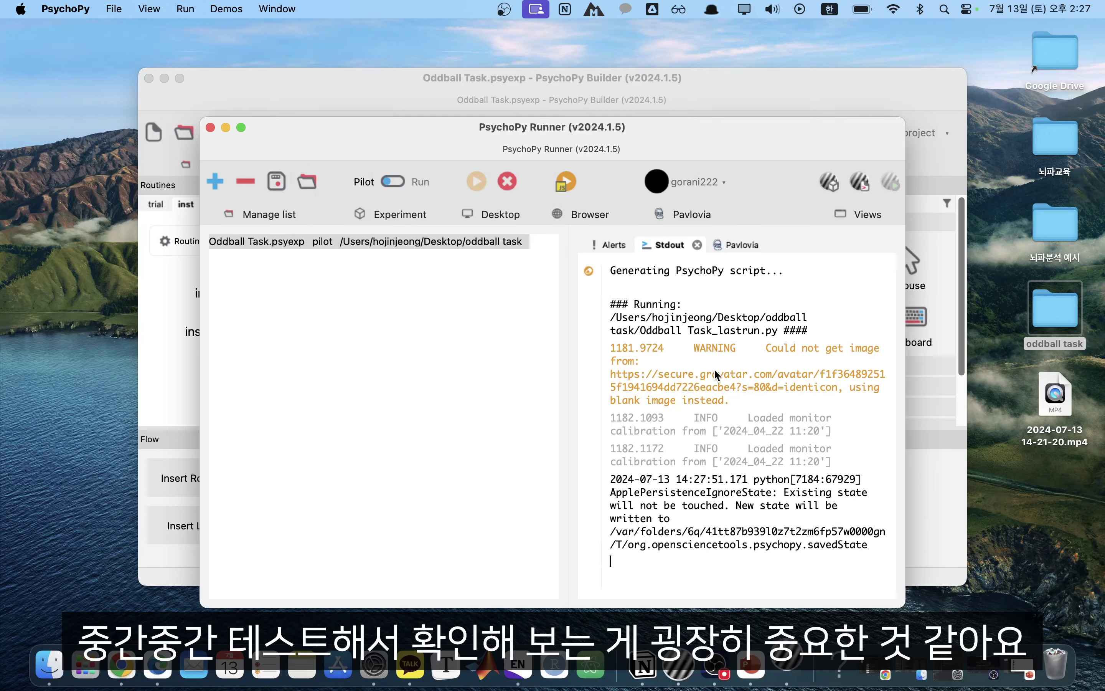
pyautogui.press('Return')
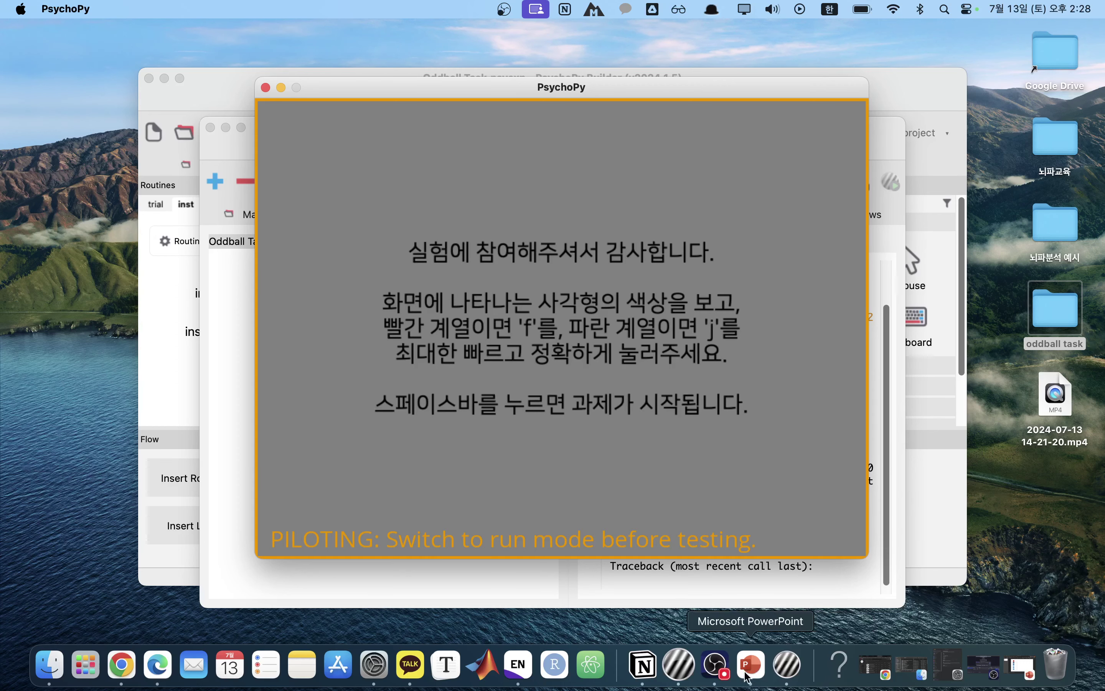
pyautogui.rightClick(798, 666)
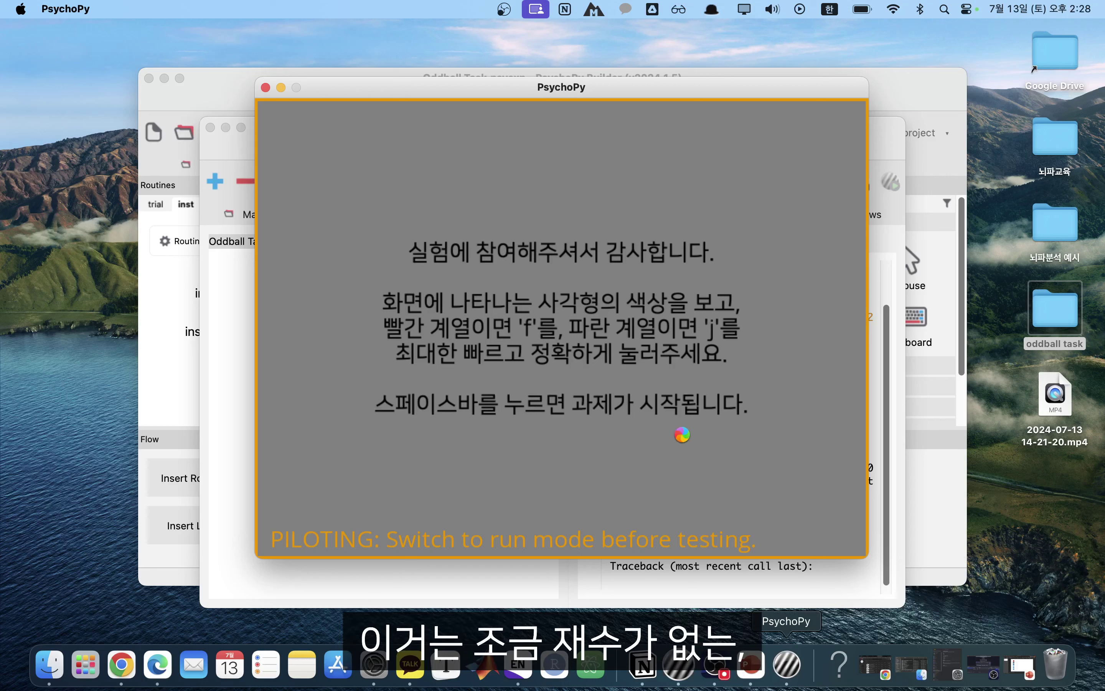
pyautogui.click(663, 417)
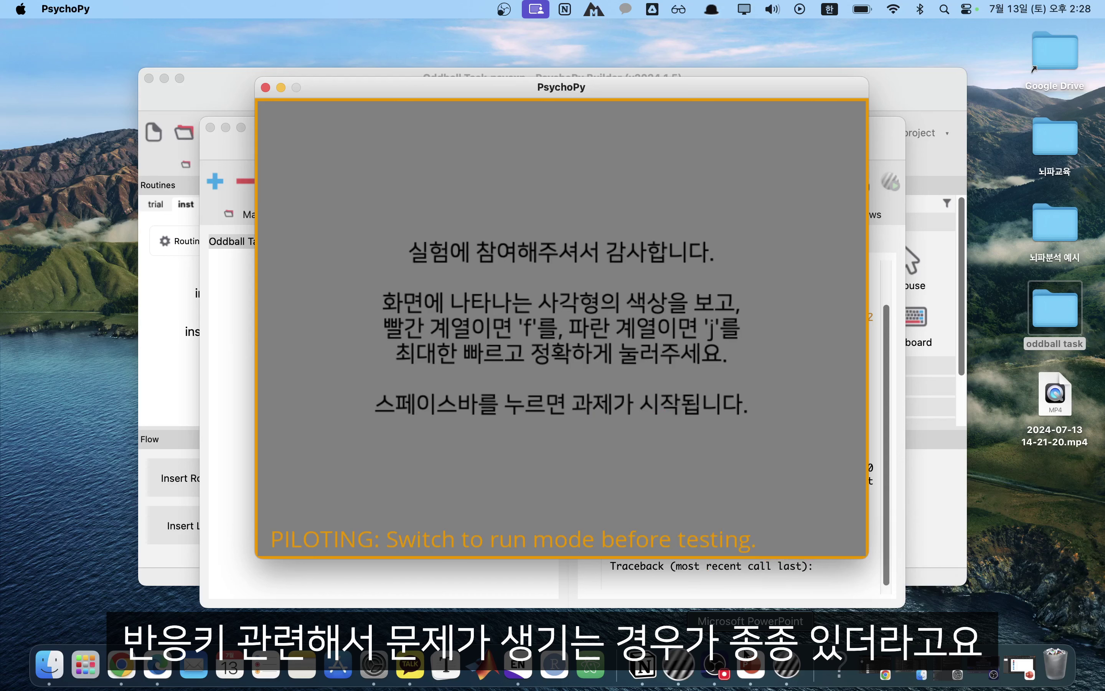
pyautogui.rightClick(788, 668)
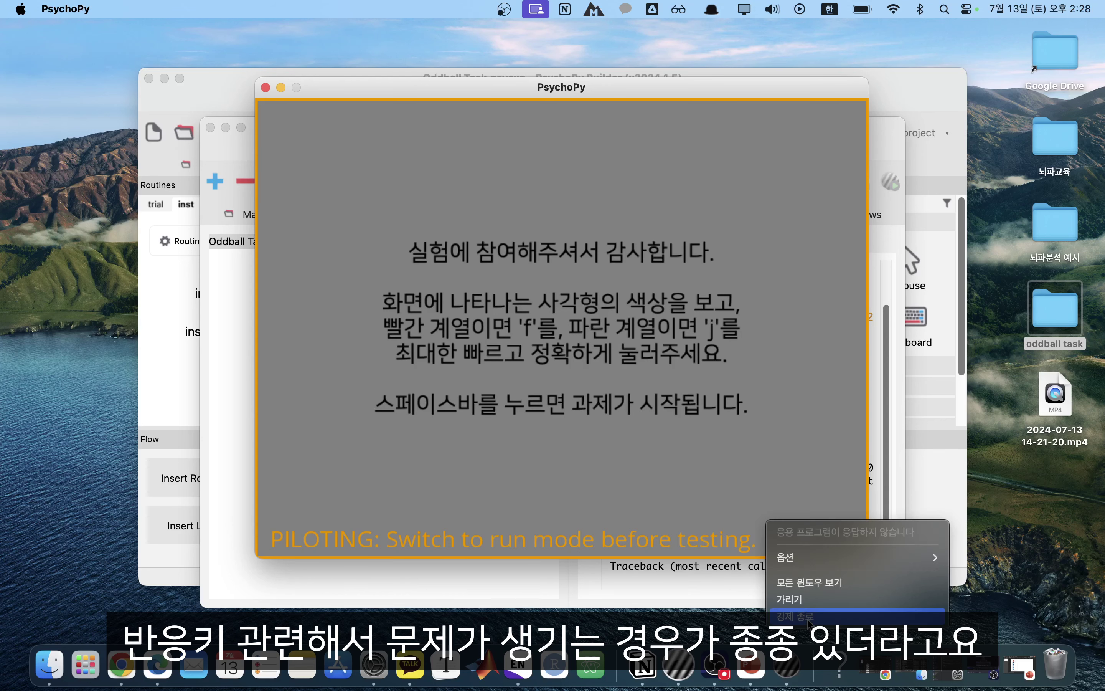
pyautogui.click(807, 618)
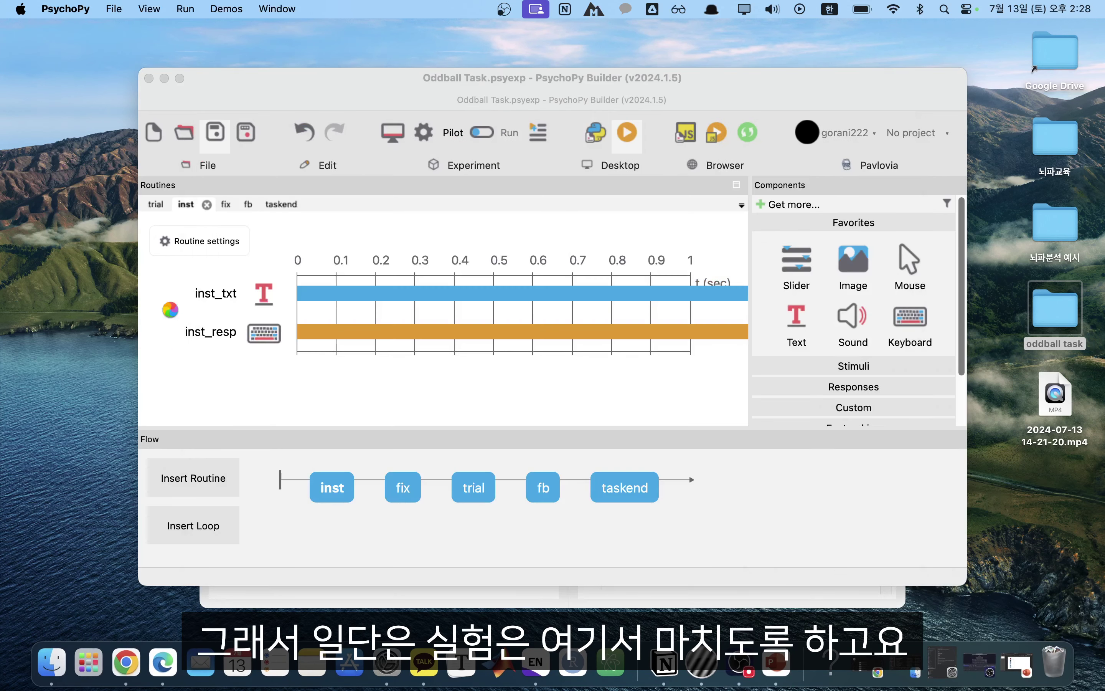
# - Relaunch PsychoPy with Oddball Task.psyexp, and check the log file in the oddball task's data folder
pyautogui.click(166, 354)
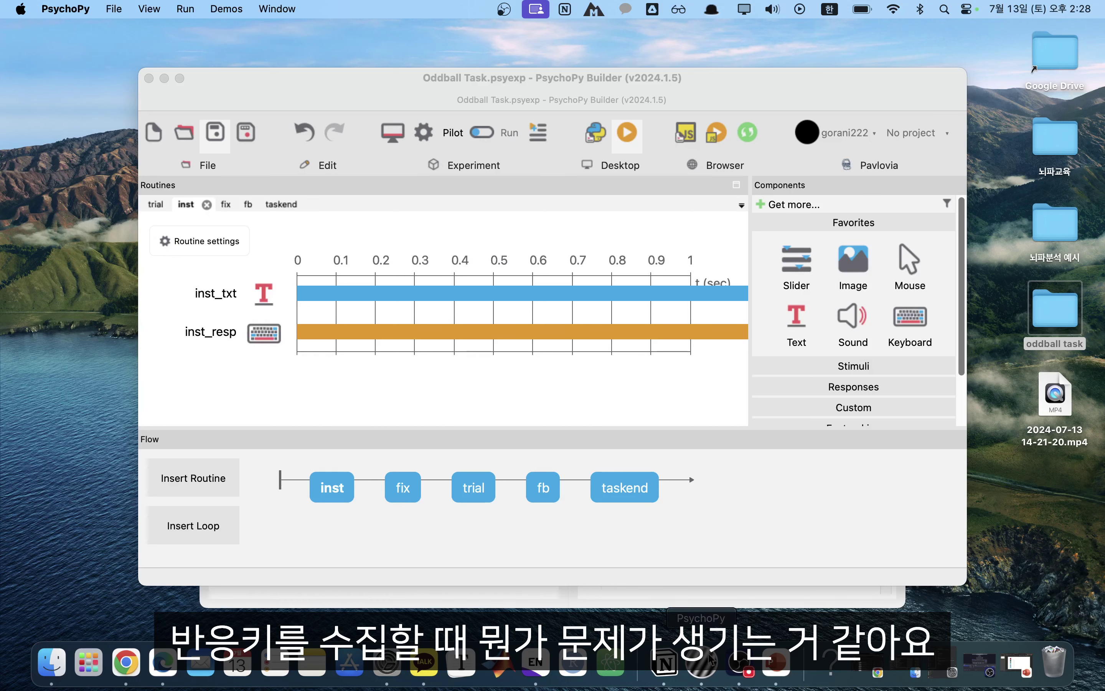
pyautogui.doubleClick(490, 238)
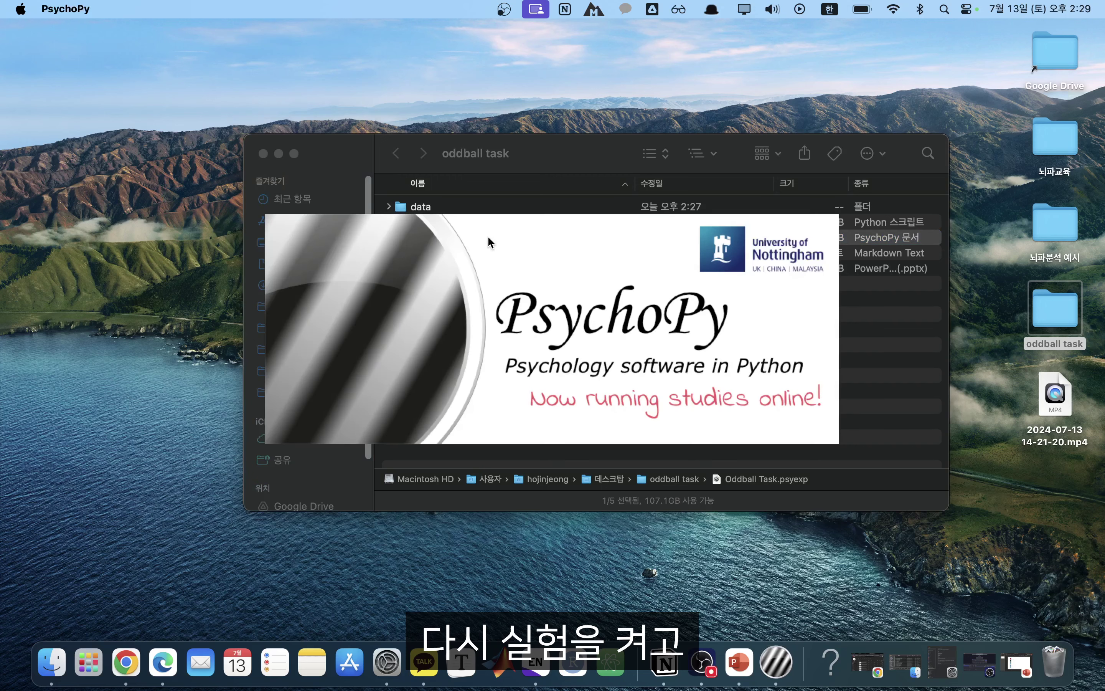
pyautogui.doubleClick(438, 206)
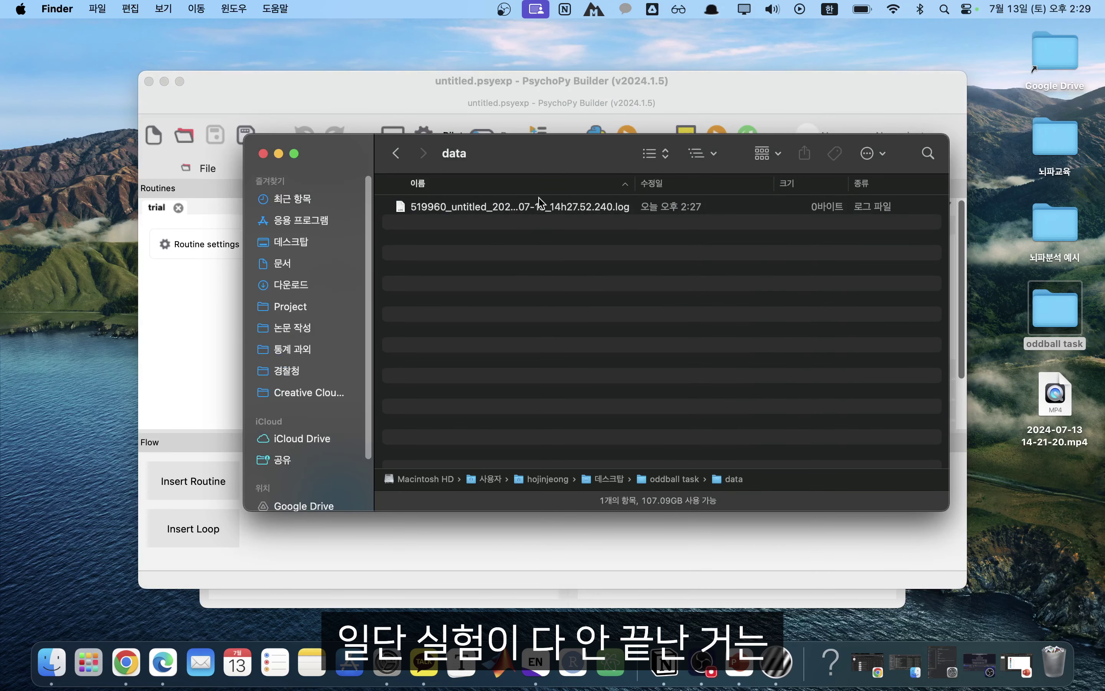
pyautogui.click(571, 208)
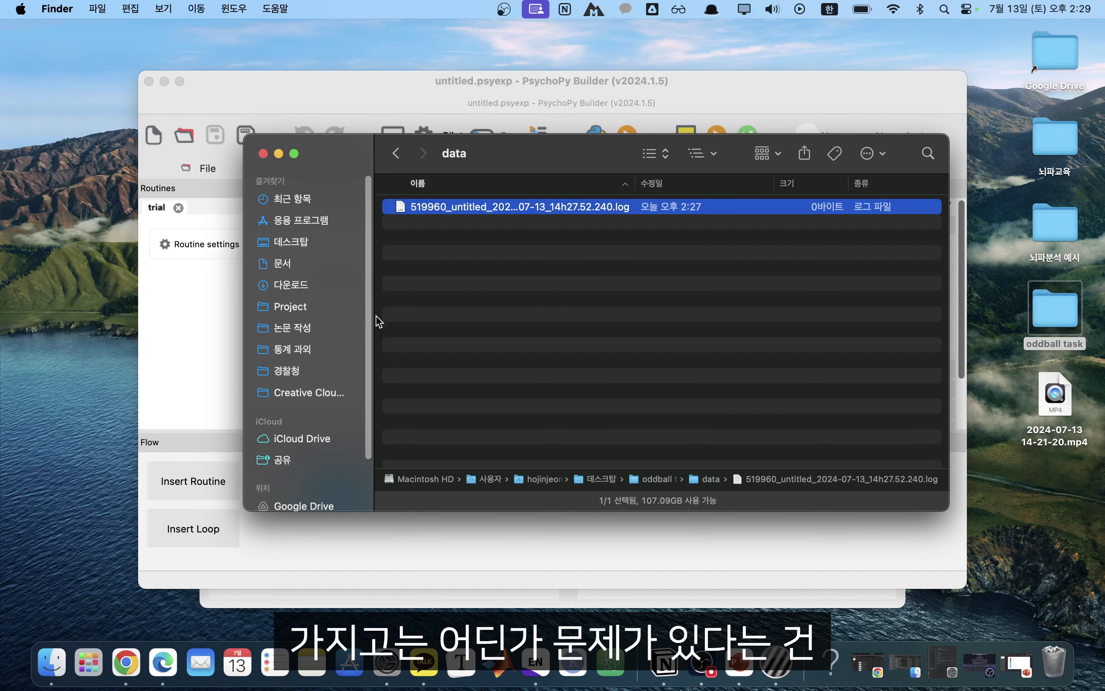
pyautogui.click(146, 359)
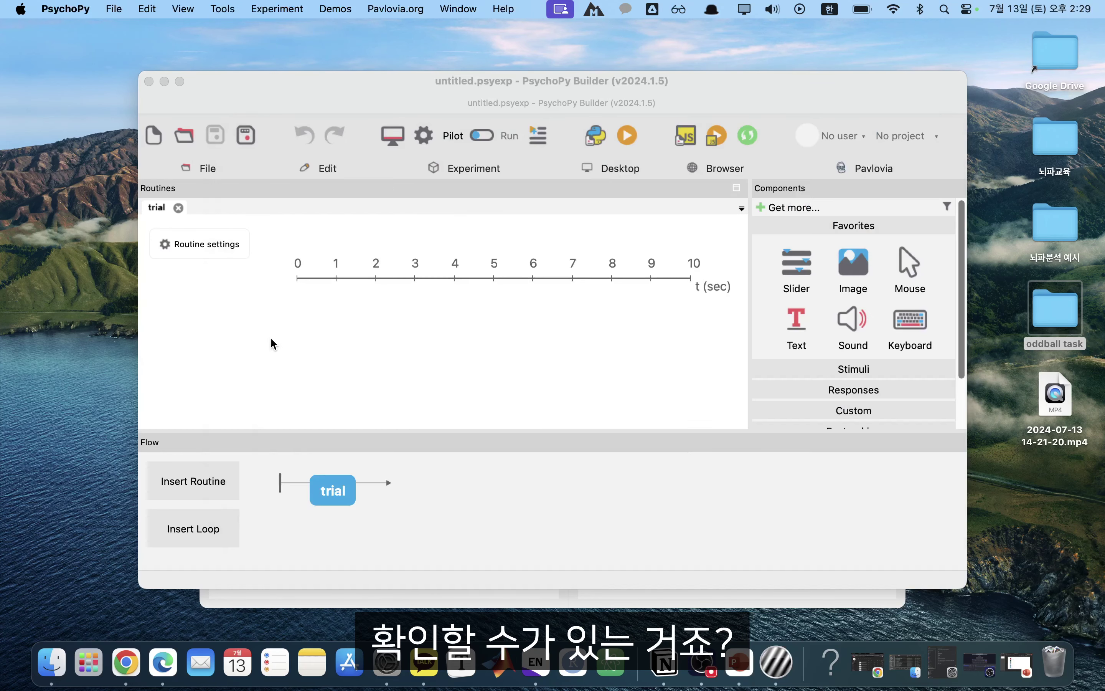
# - Reopen Oddball Task.psyexp from the oddball task folder in place of the untitled experiment
pyautogui.doubleClick(1069, 340)
pyautogui.click(461, 260)
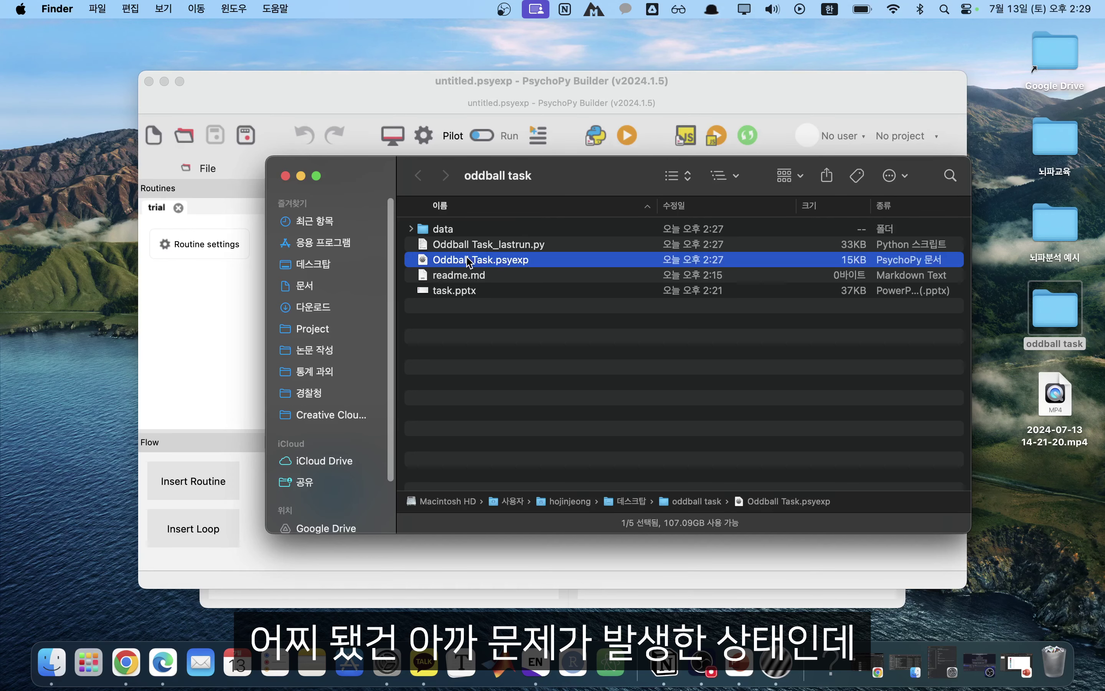
pyautogui.click(278, 154)
pyautogui.click(197, 118)
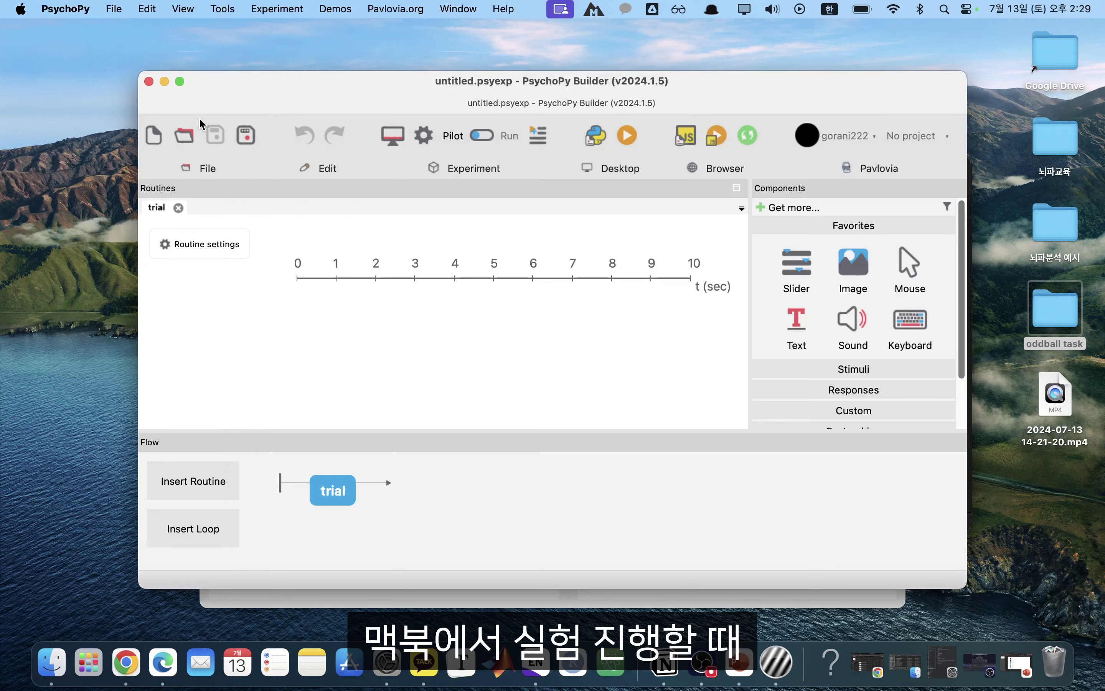
pyautogui.click(148, 85)
pyautogui.click(340, 244)
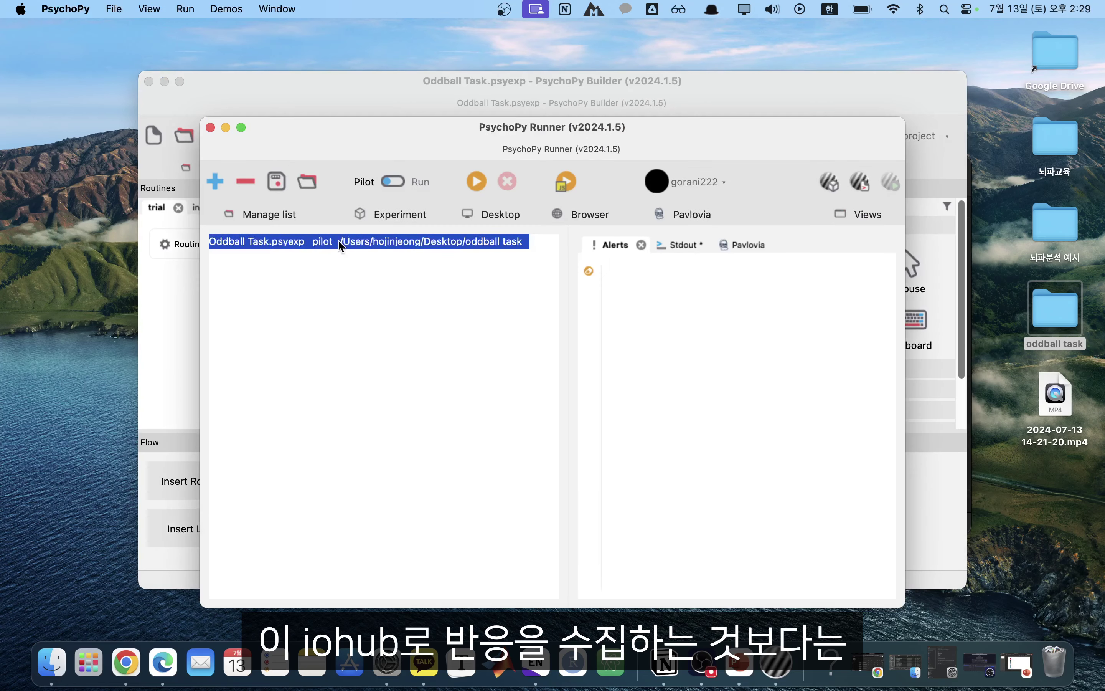
pyautogui.doubleClick(340, 245)
# - Set the keyboard backend to PsychToolbox in the experiment's input settings and accept the properties
pyautogui.click(425, 132)
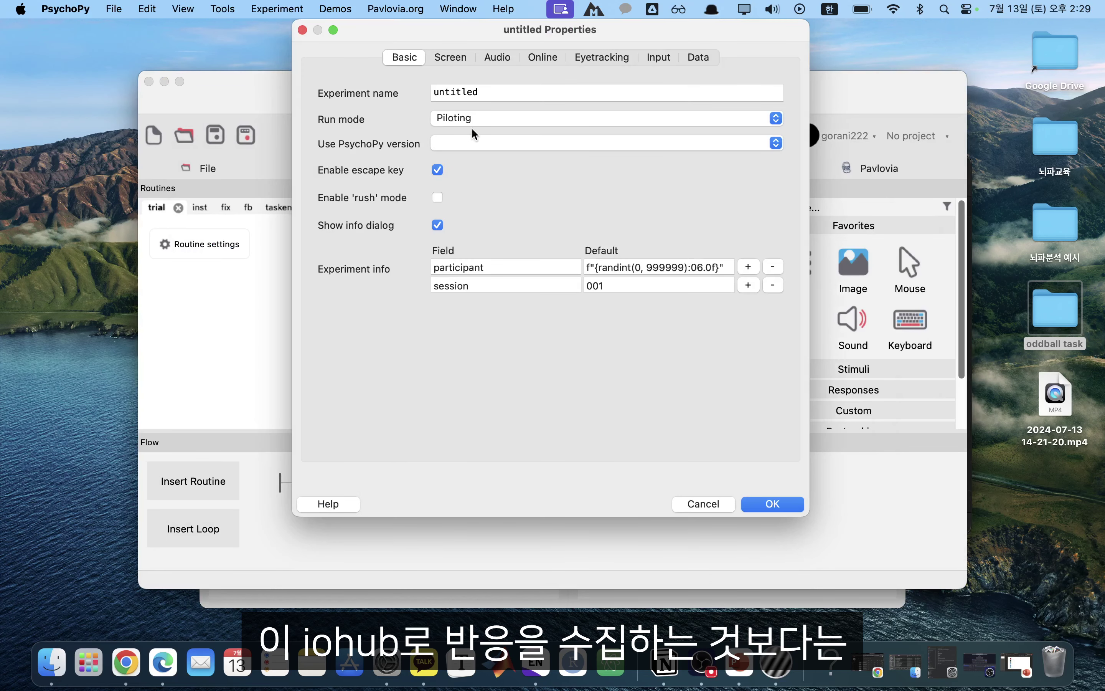
pyautogui.click(582, 57)
pyautogui.click(450, 58)
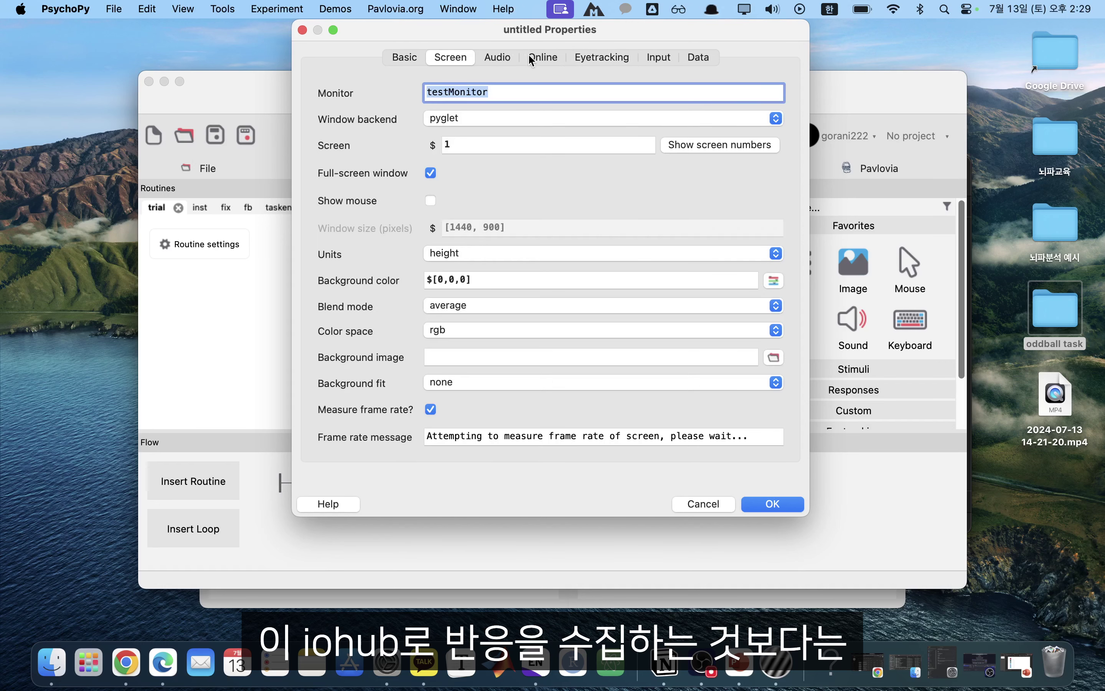
pyautogui.click(538, 57)
pyautogui.click(511, 57)
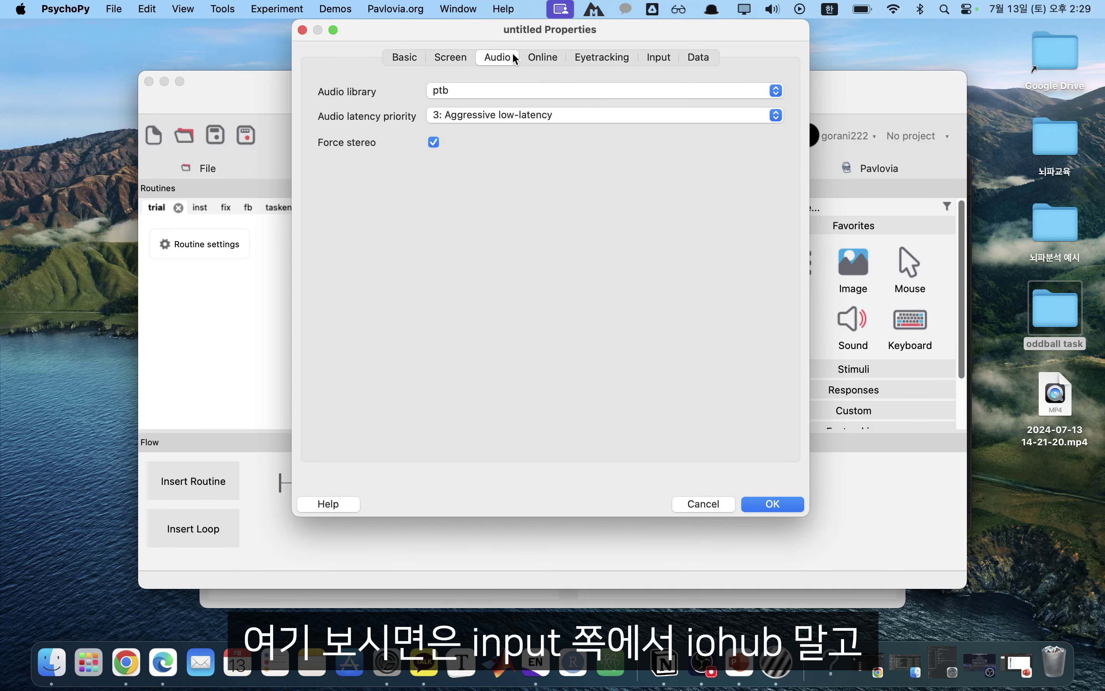
pyautogui.click(649, 57)
pyautogui.click(520, 97)
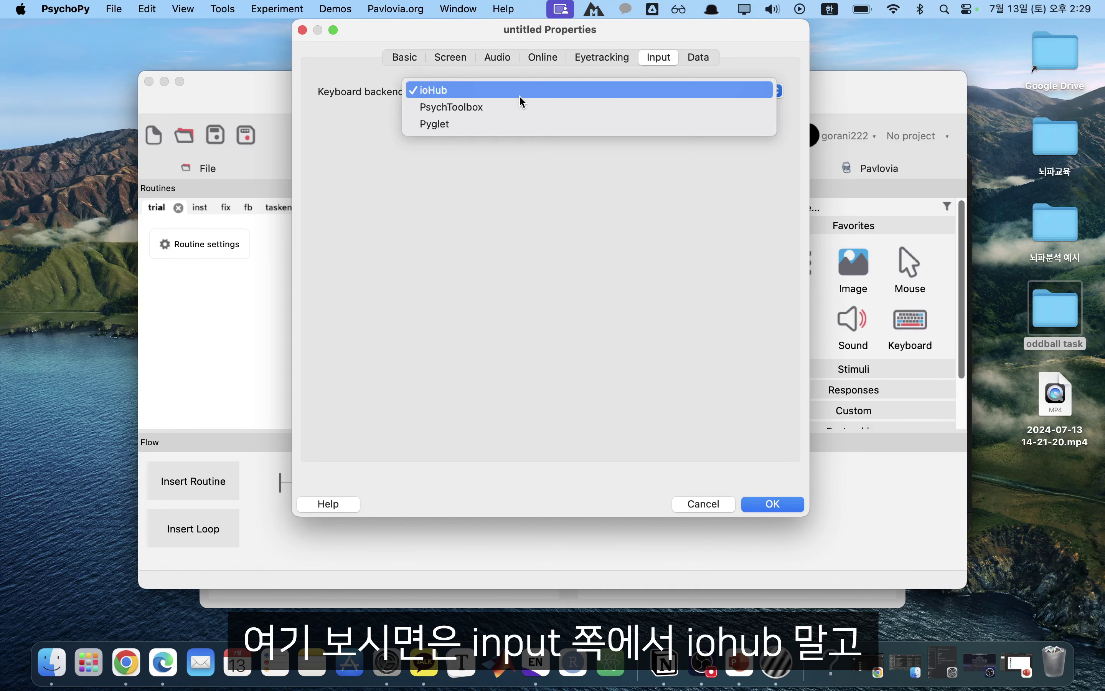
pyautogui.click(484, 115)
pyautogui.click(768, 504)
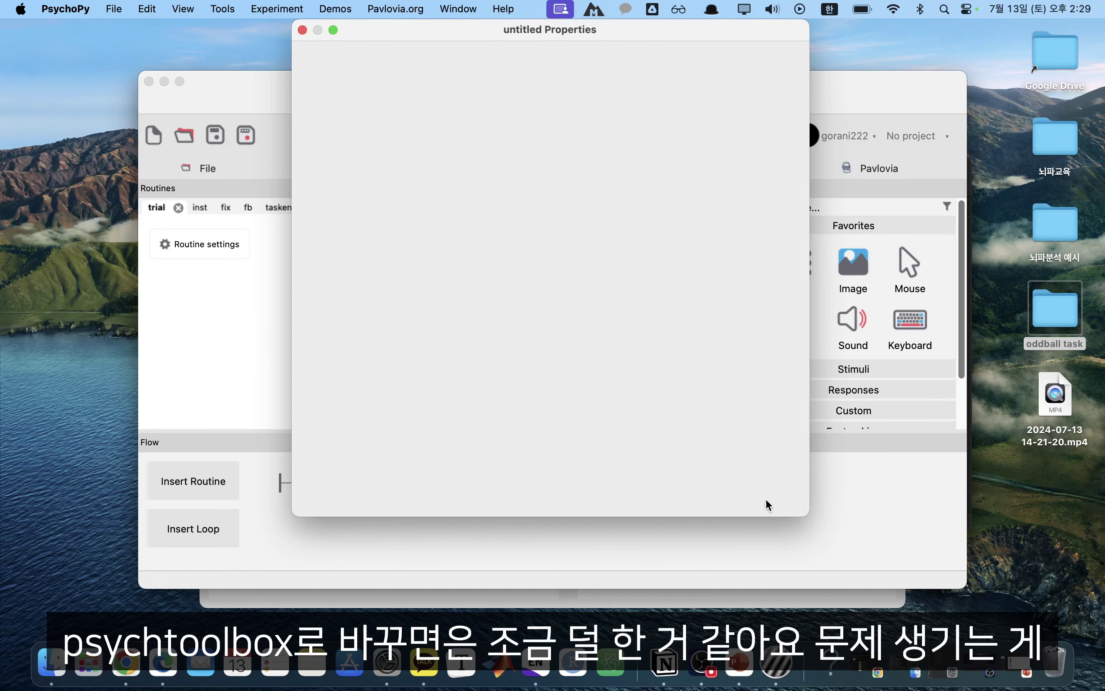
# - Turn off frame rate measurement in the experiment's screen settings, and save the experiment
pyautogui.click(329, 490)
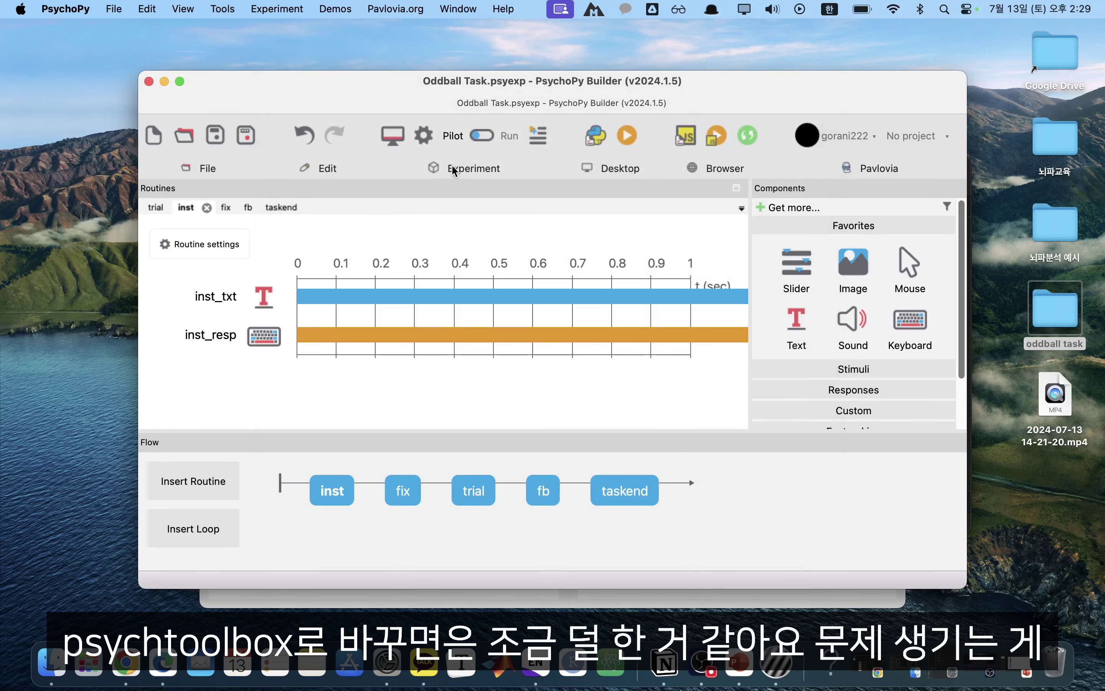
pyautogui.click(426, 132)
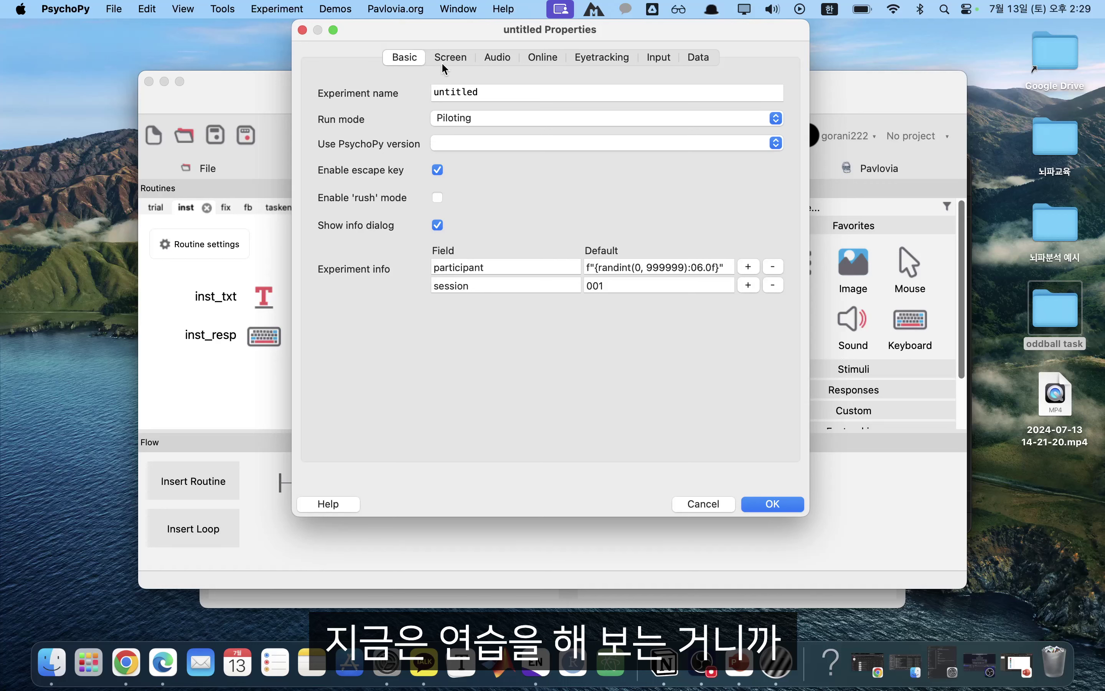
pyautogui.click(450, 57)
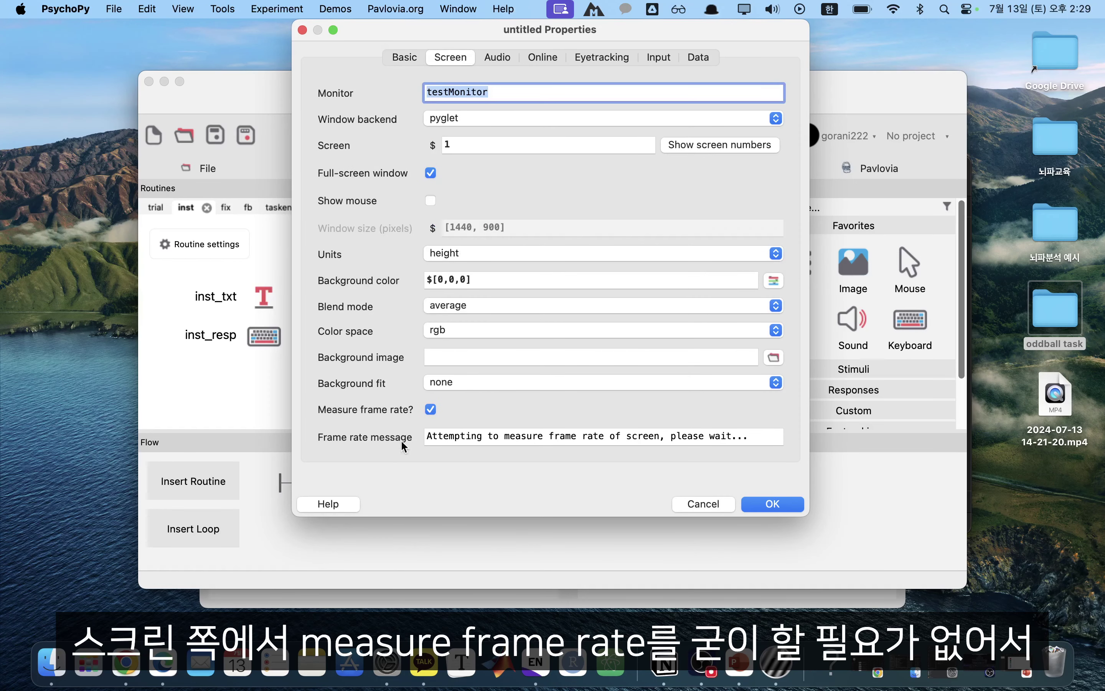
pyautogui.click(431, 408)
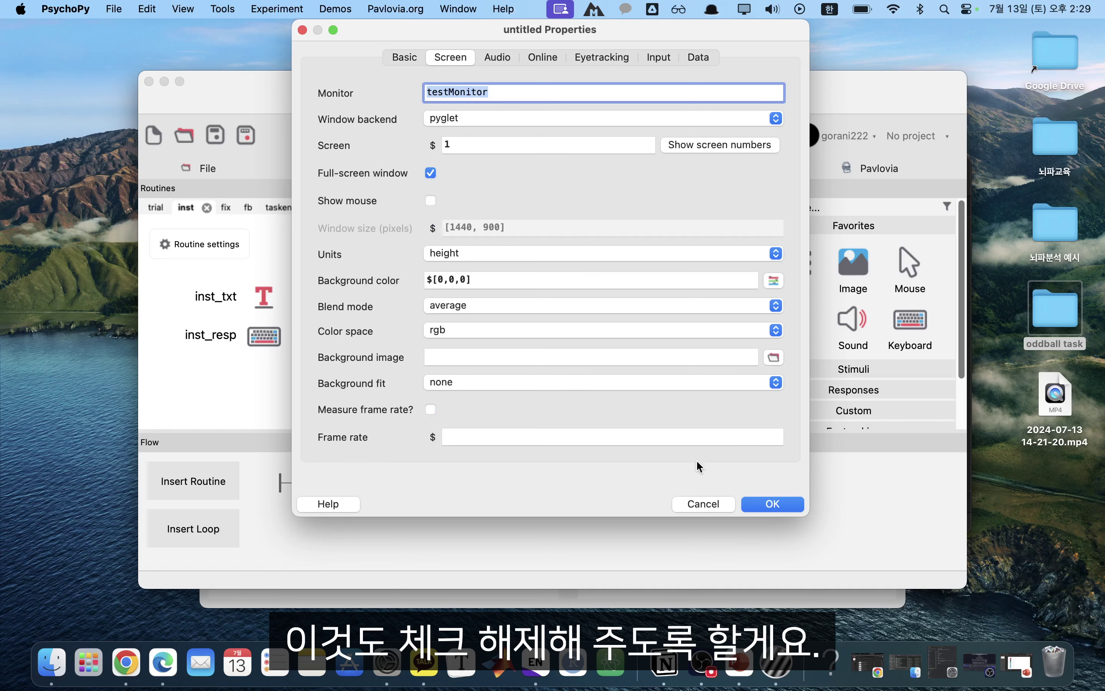
pyautogui.click(763, 494)
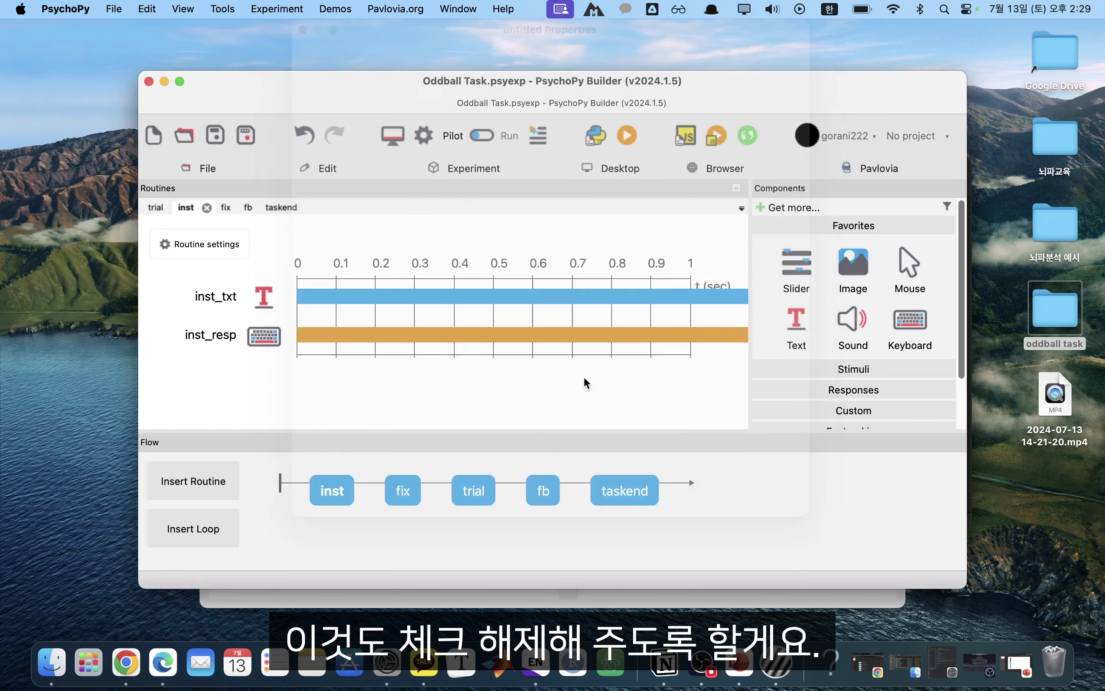
pyautogui.click(215, 136)
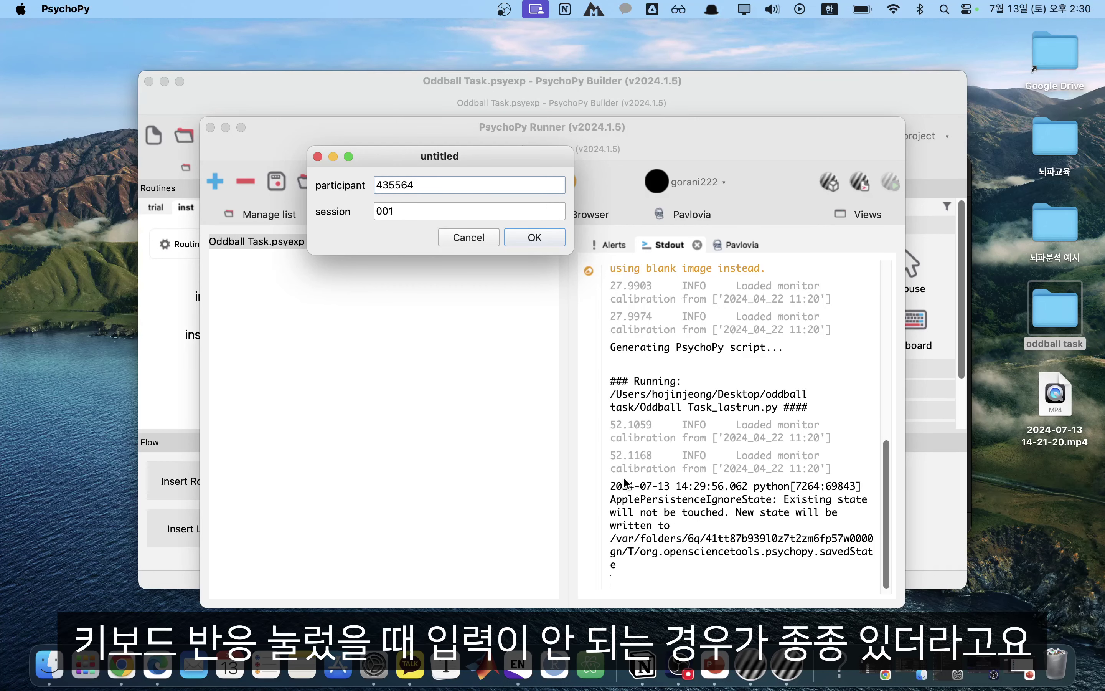
# - Pilot the experiment with the default session info, advance past the instruction screen with the space response, and return to the Builder
pyautogui.click(521, 243)
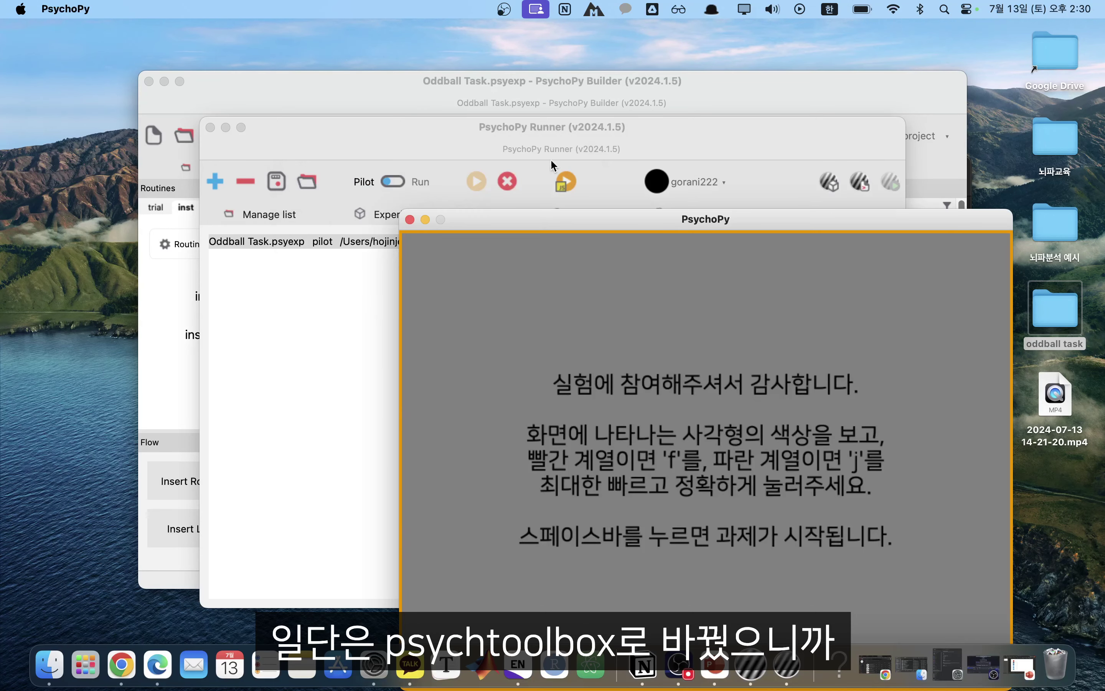
pyautogui.moveTo(564, 233); pyautogui.dragTo(404, 71)
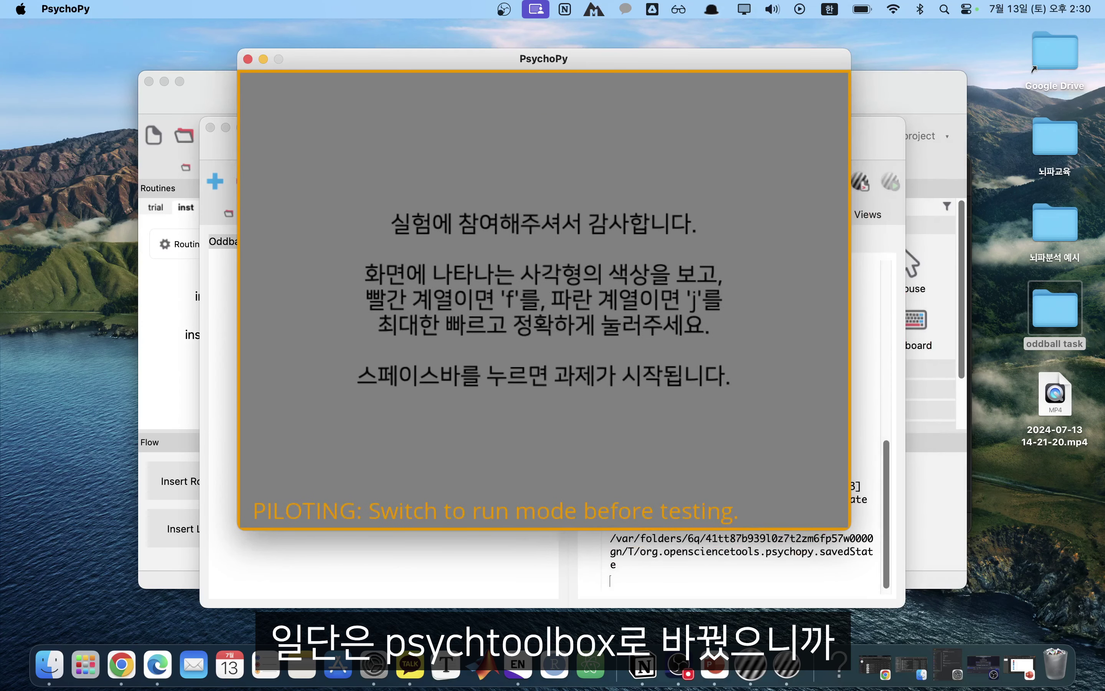
pyautogui.press('space')
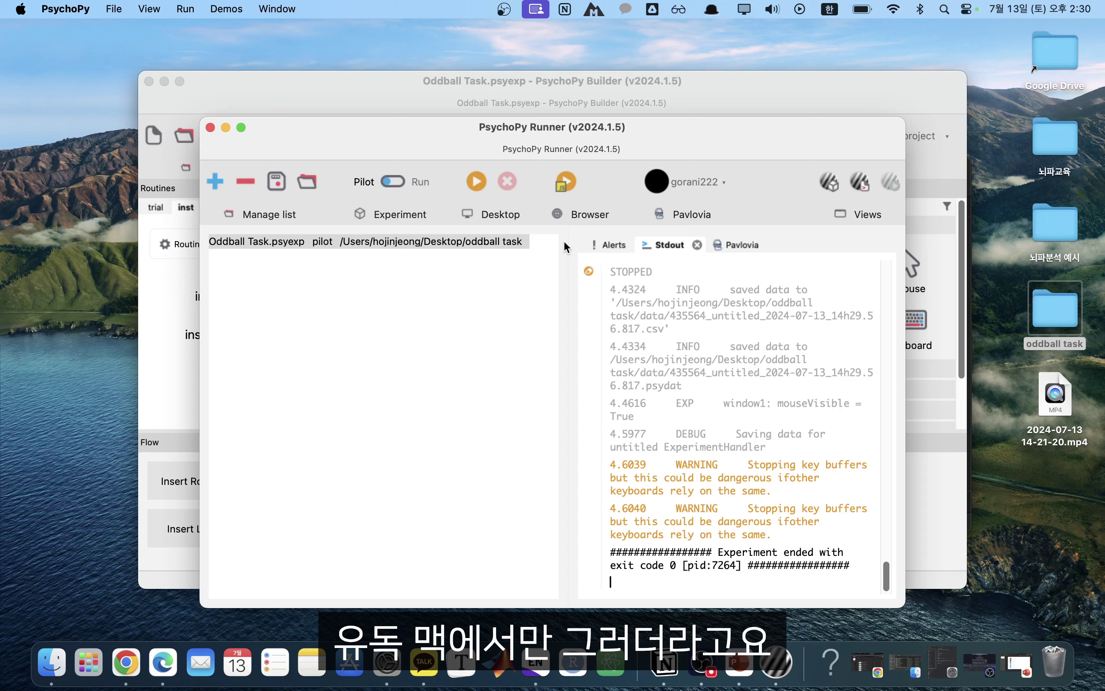
pyautogui.click(165, 366)
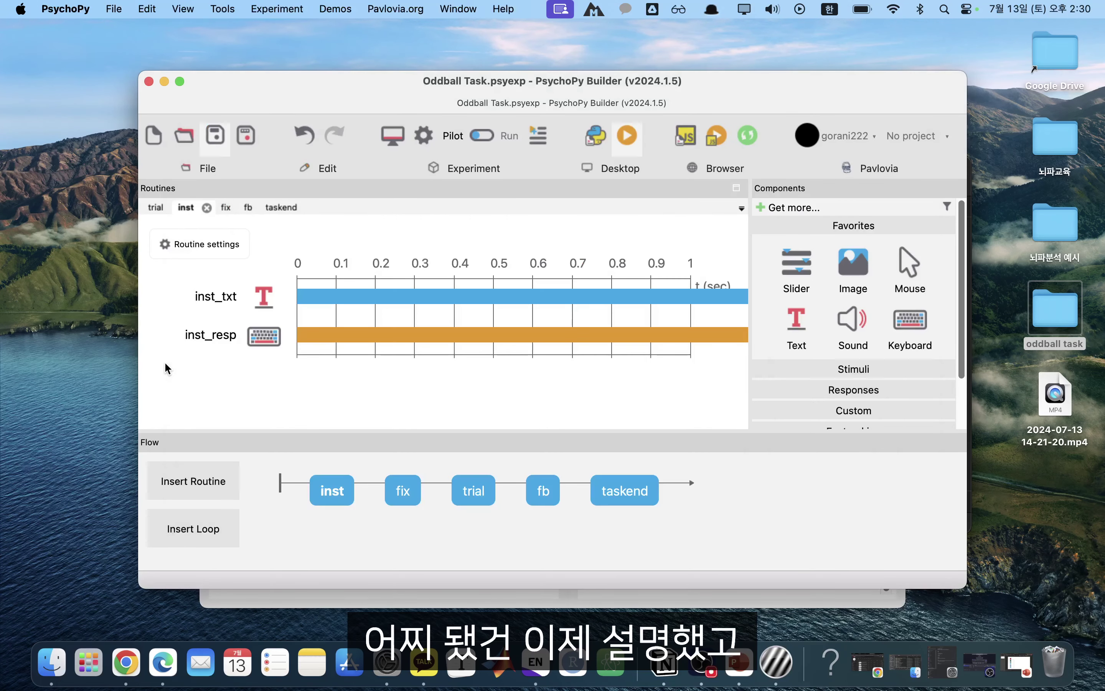
# - Add a Text component to the fix routine showing "+" for a duration of 0.3 s
pyautogui.click(401, 491)
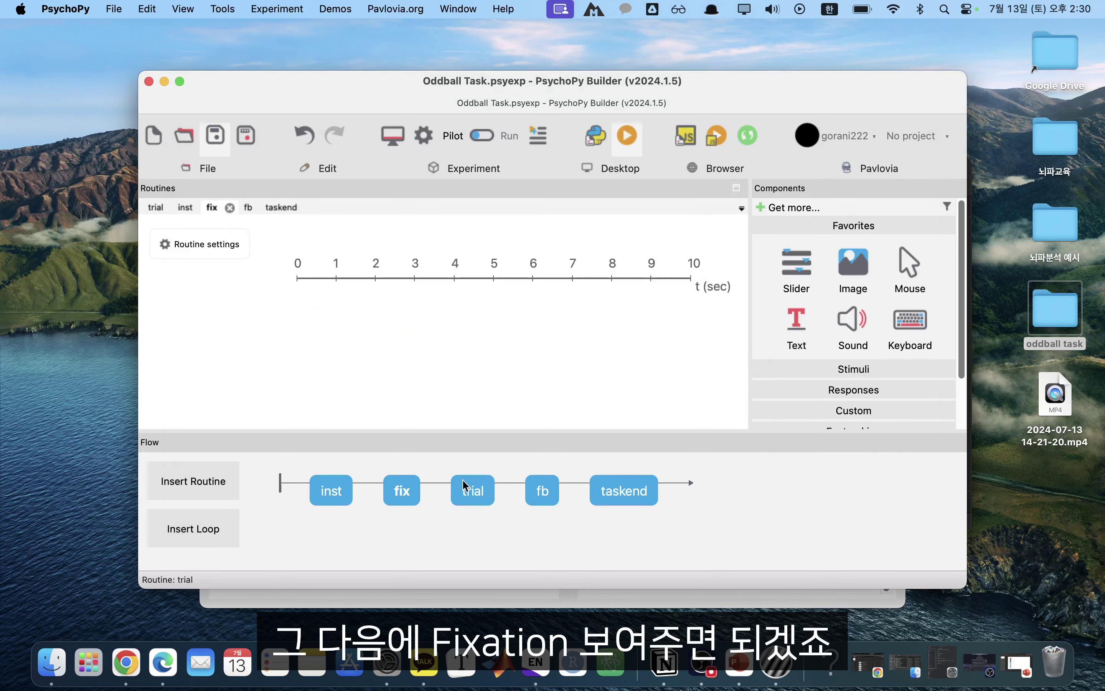
pyautogui.click(797, 326)
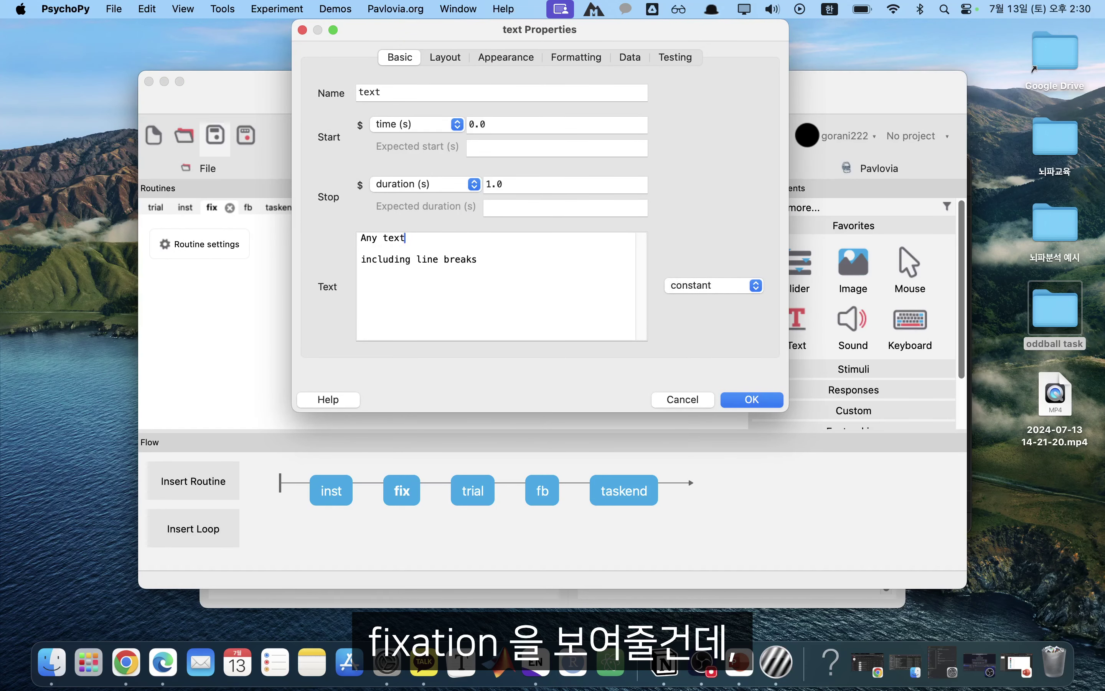
pyautogui.press('super+a')
pyautogui.write('+')
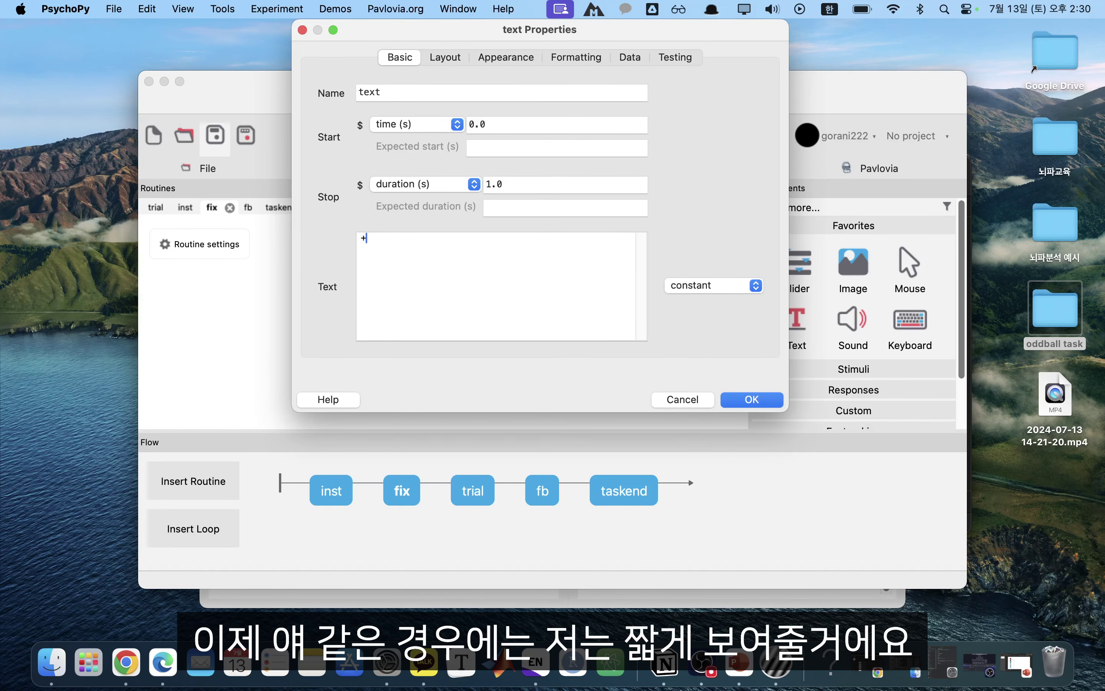
pyautogui.doubleClick(589, 185)
pyautogui.write('0.3')
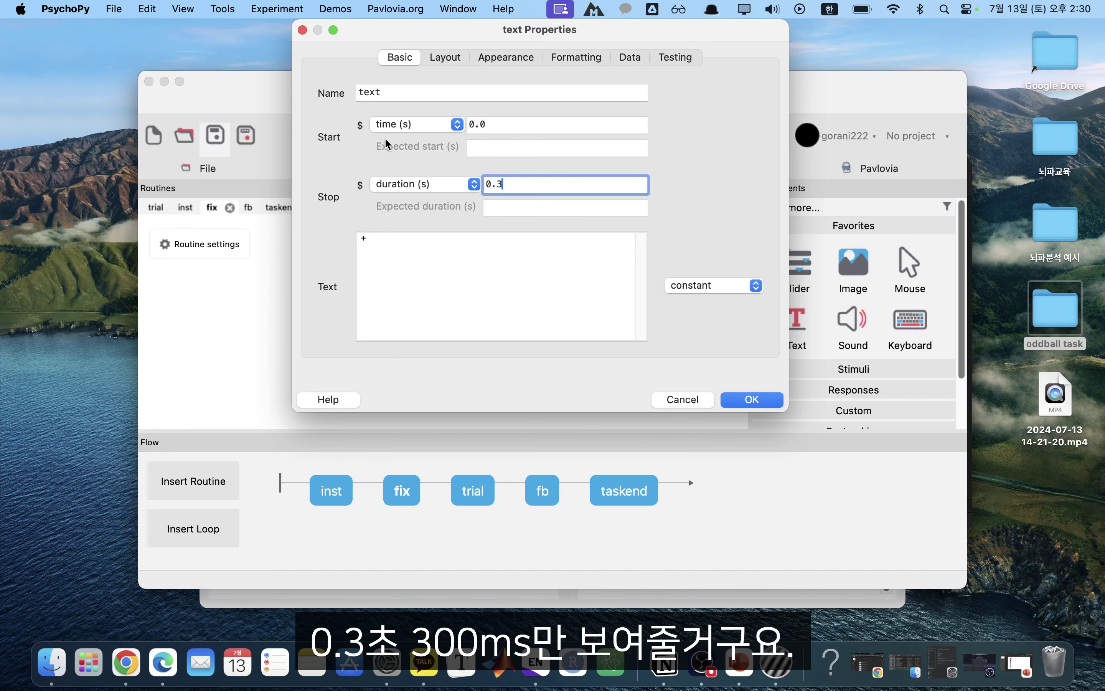
# - Name the fixation text component fix_txt
pyautogui.doubleClick(370, 93)
pyautogui.press('BackSpace')
pyautogui.write('ㄹ')
pyautogui.press('BackSpace')
pyautogui.press('capslock')
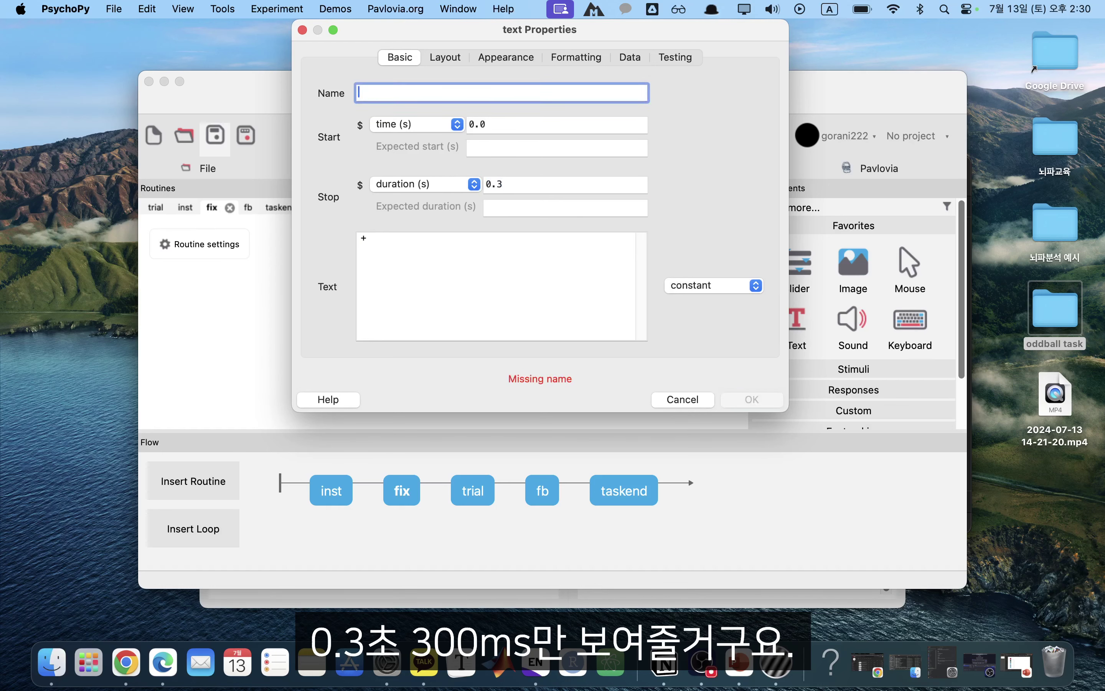
pyautogui.write('fix_txt')
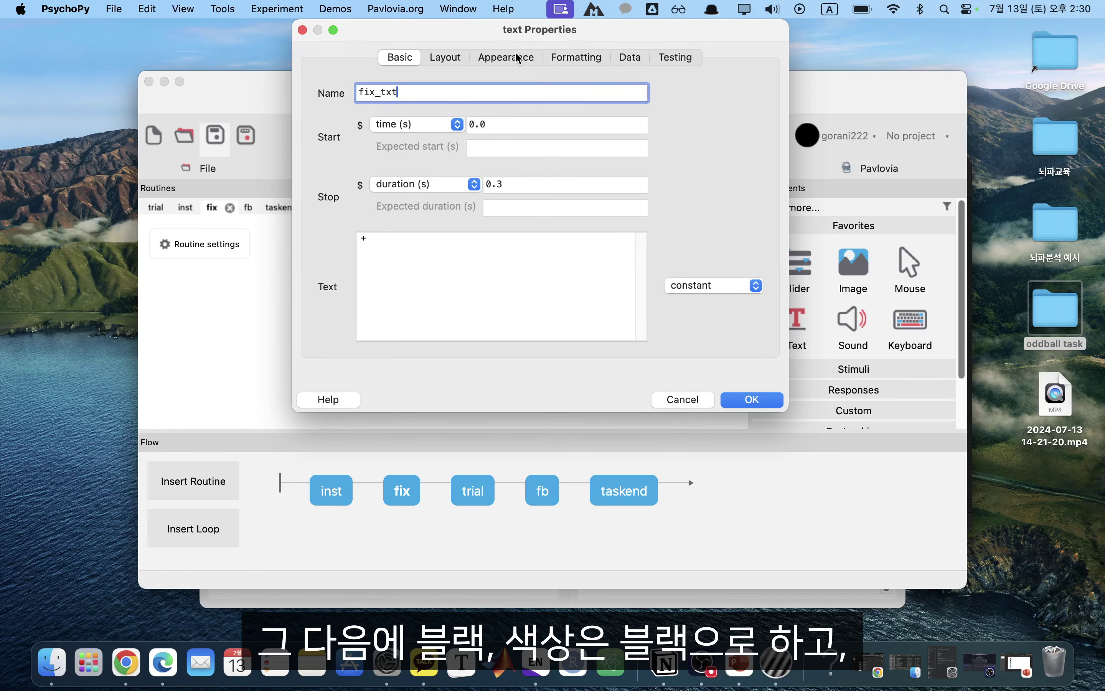
# - Set the foreground color of the fixation text to black
pyautogui.click(452, 55)
pyautogui.click(507, 57)
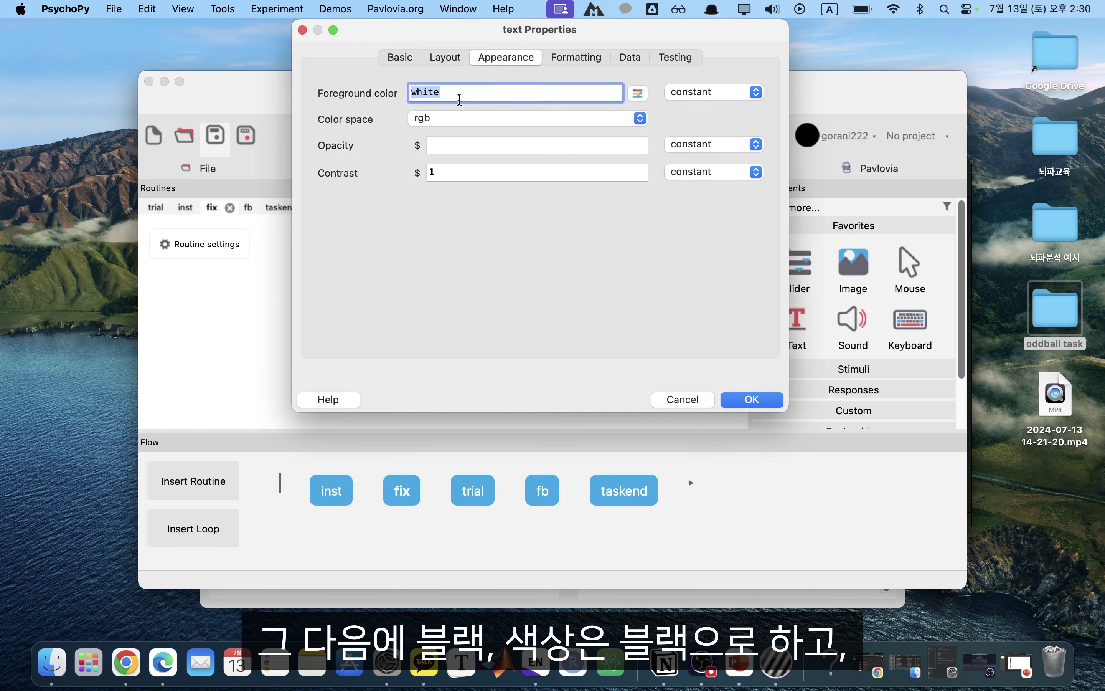
pyautogui.press('BackSpace')
pyautogui.press('BackSpace')
pyautogui.press('BackSpace')
pyautogui.press('BackSpace')
pyautogui.press('BackSpace')
pyautogui.write('black')
# - Set the fixation text's letter height to 0.08 and accept the component's properties
pyautogui.click(576, 57)
pyautogui.click(630, 57)
pyautogui.click(576, 57)
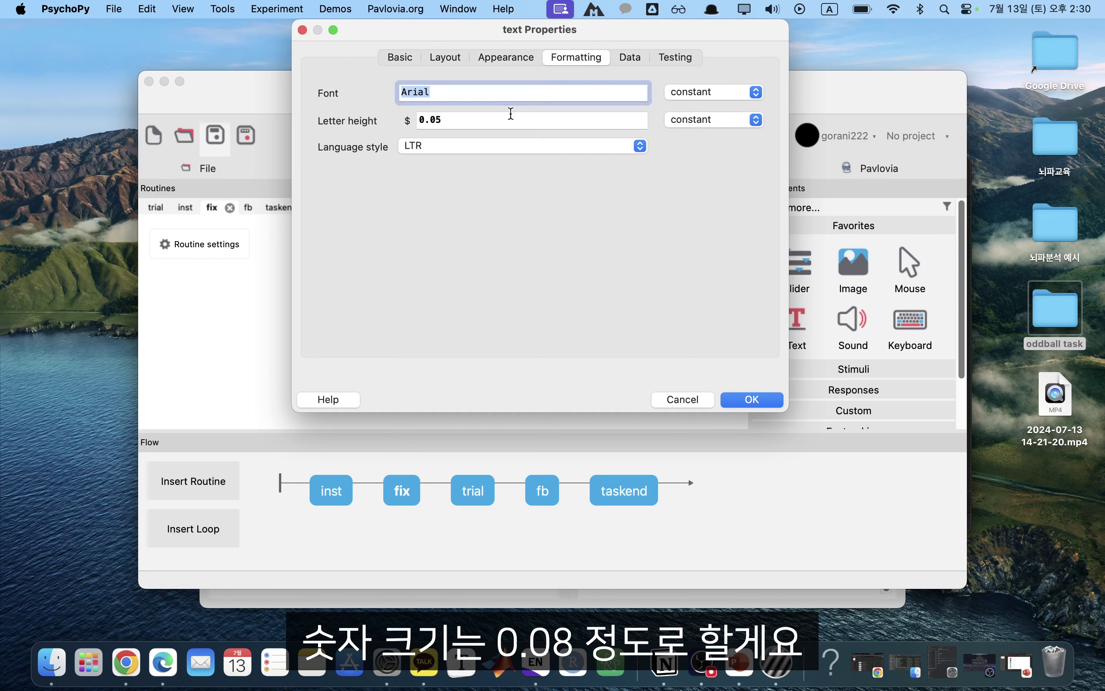
pyautogui.click(511, 113)
pyautogui.press('BackSpace')
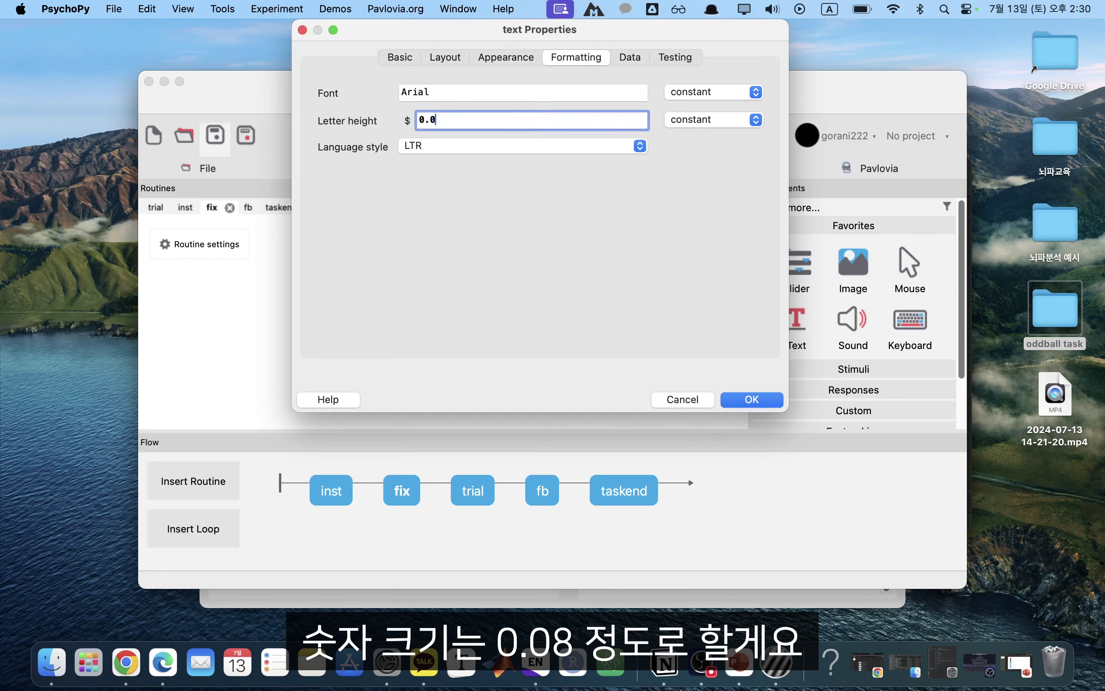
pyautogui.write('8')
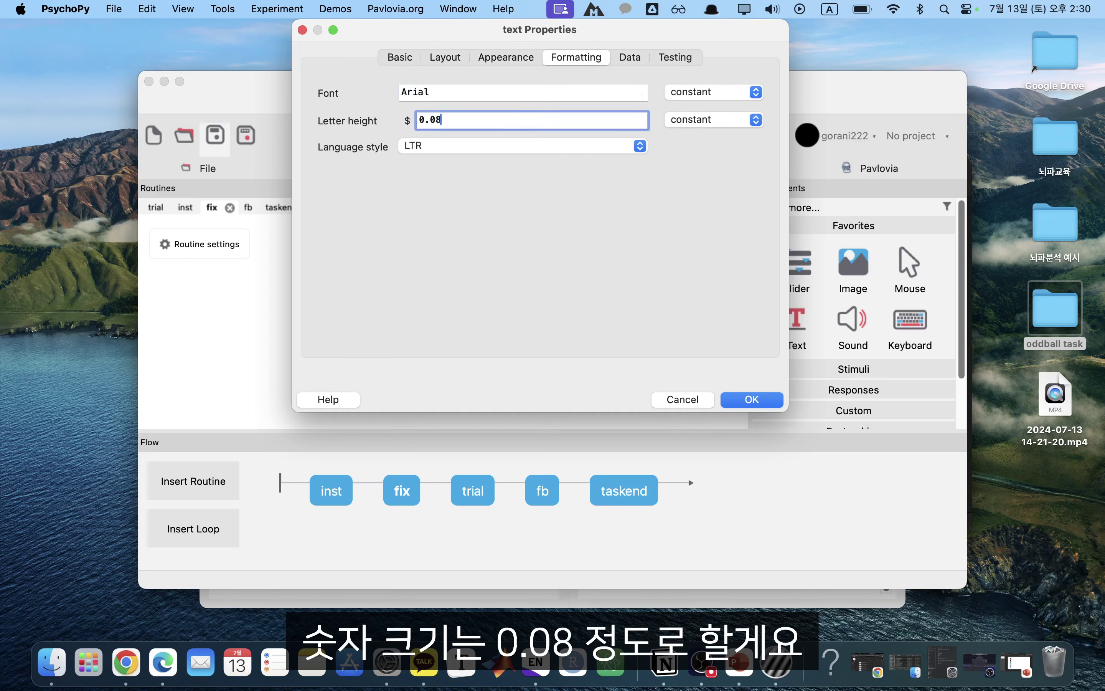
pyautogui.click(759, 403)
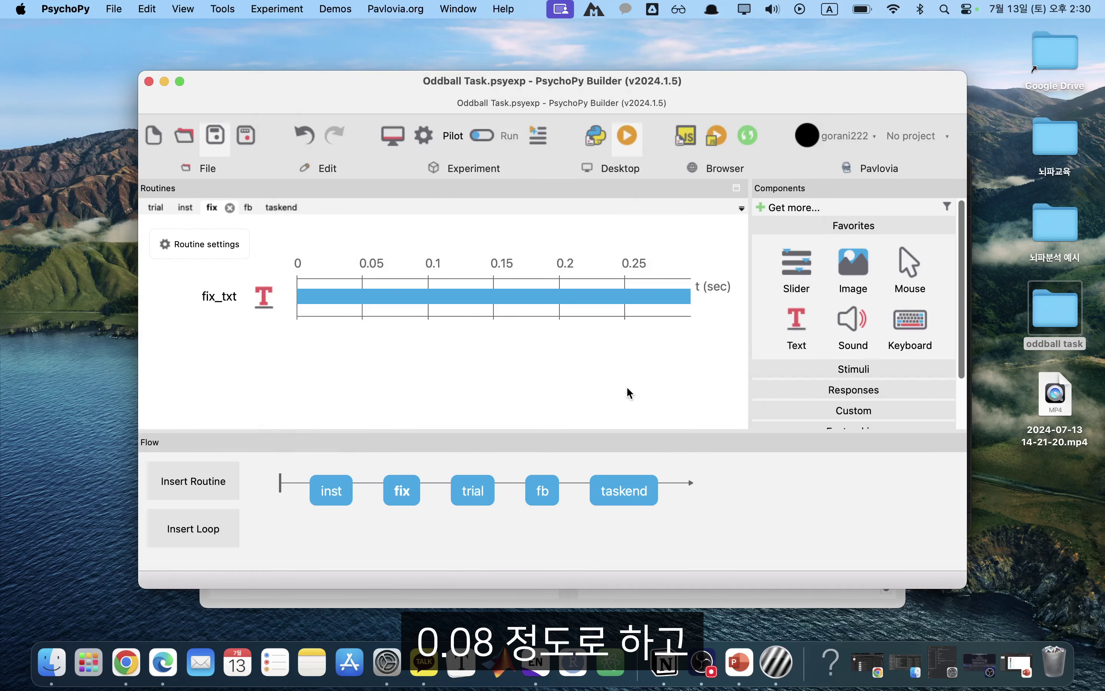
# - Set the duration of fix_txt to the expression randint(25,30)/100
pyautogui.click(213, 296)
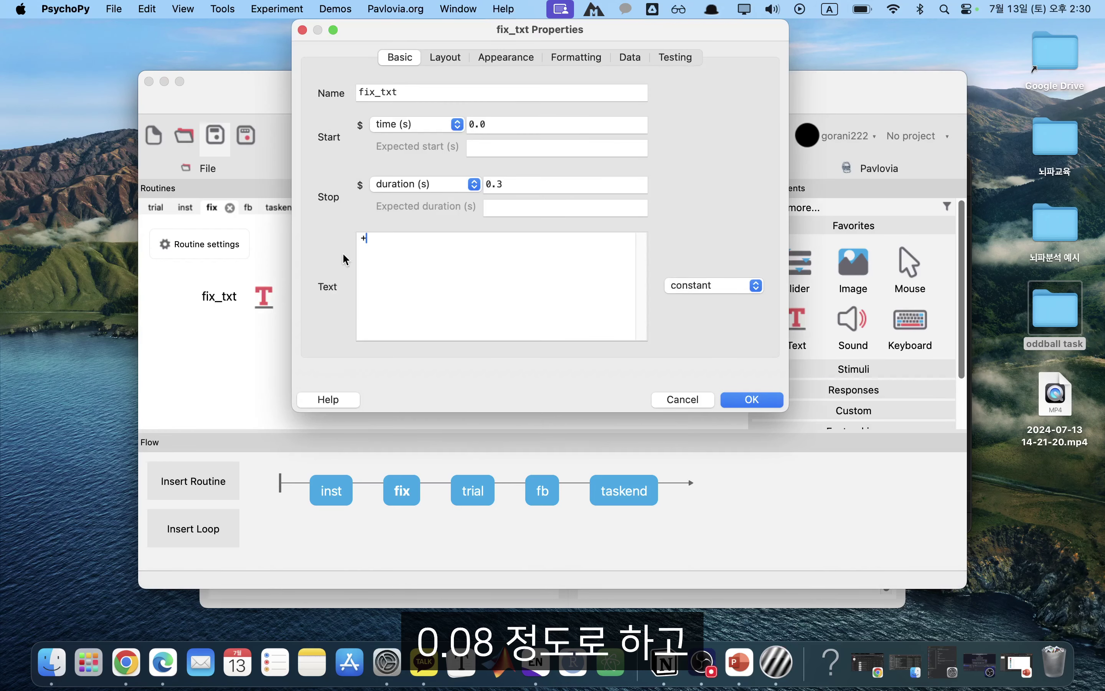
pyautogui.moveTo(513, 184); pyautogui.dragTo(308, 185)
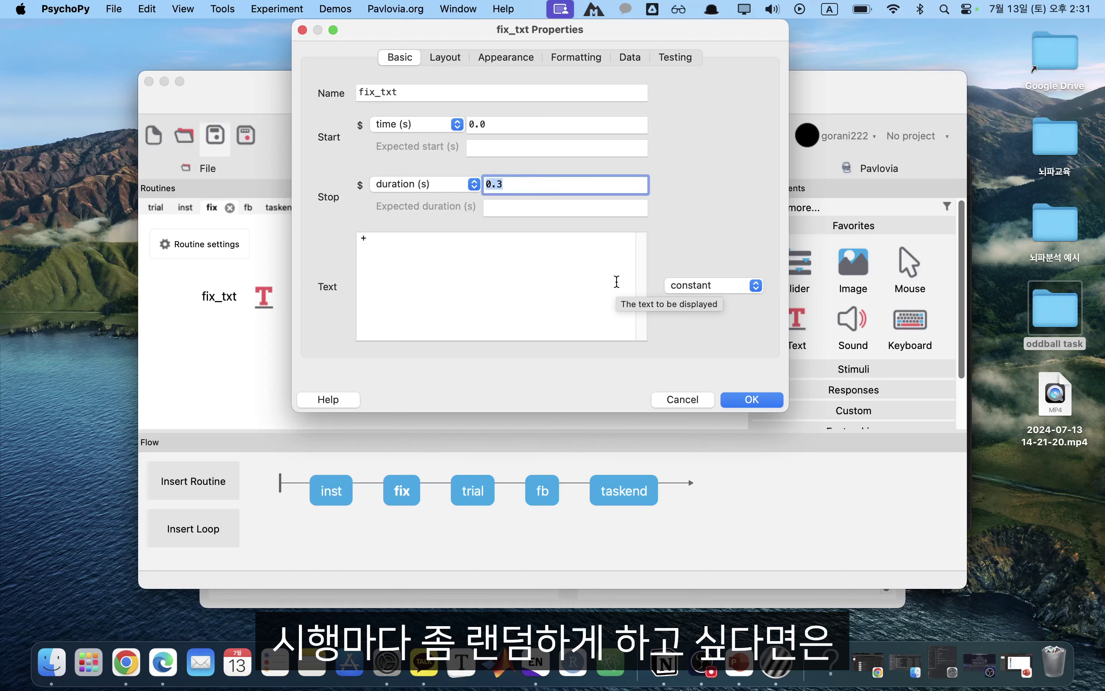
pyautogui.write('randint(25,30)/')
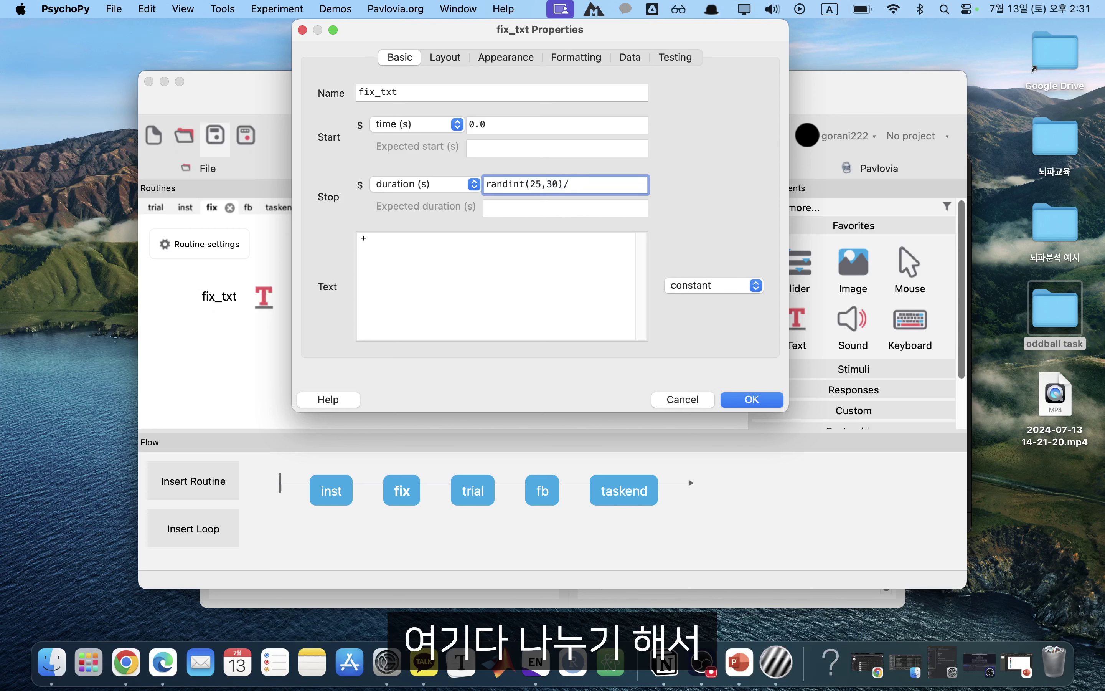
pyautogui.write('100')
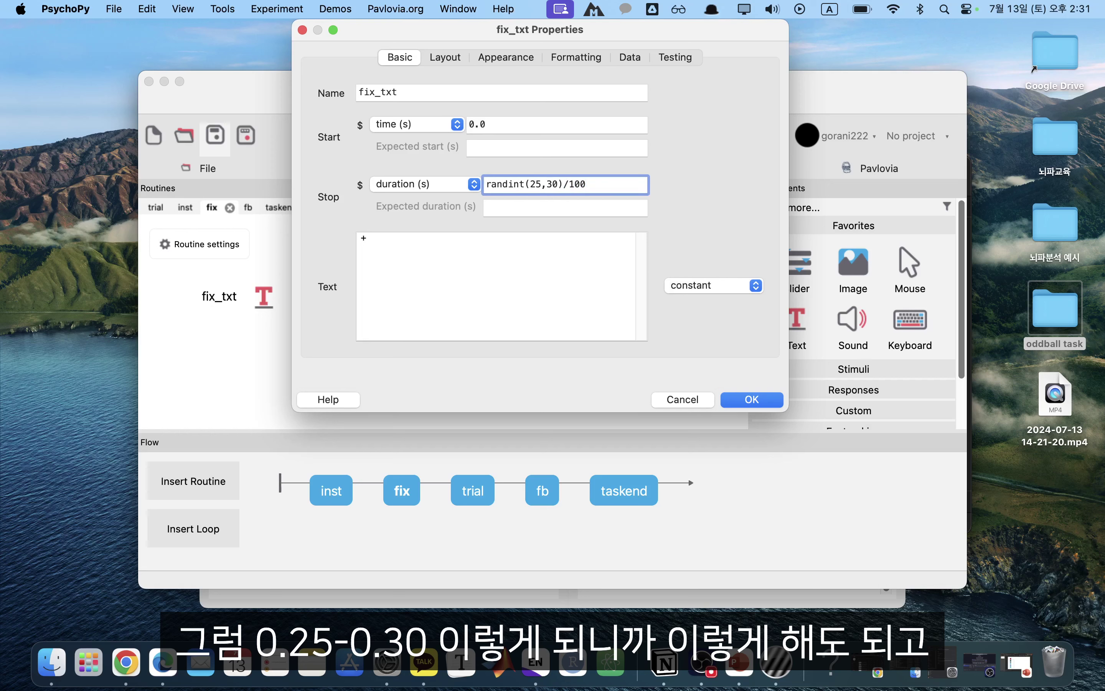
# - Set the duration of fix_txt to randchoice([0.25, 0.30, 0.35]) and accept the properties
pyautogui.moveTo(616, 182); pyautogui.dragTo(373, 182)
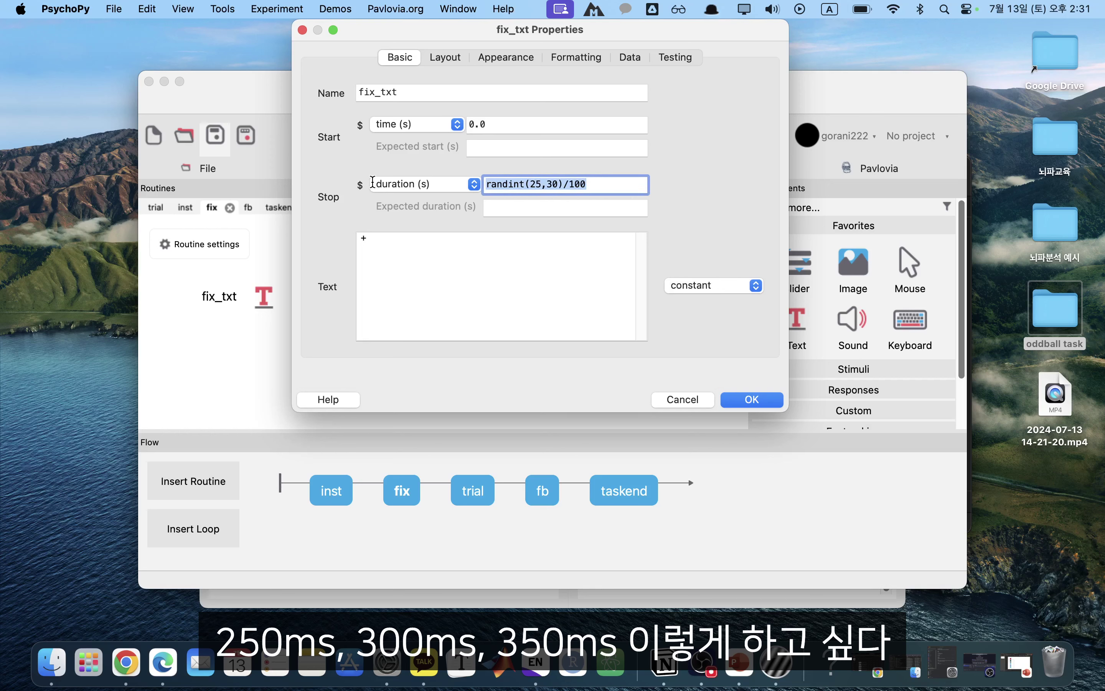
pyautogui.write('randchoi')
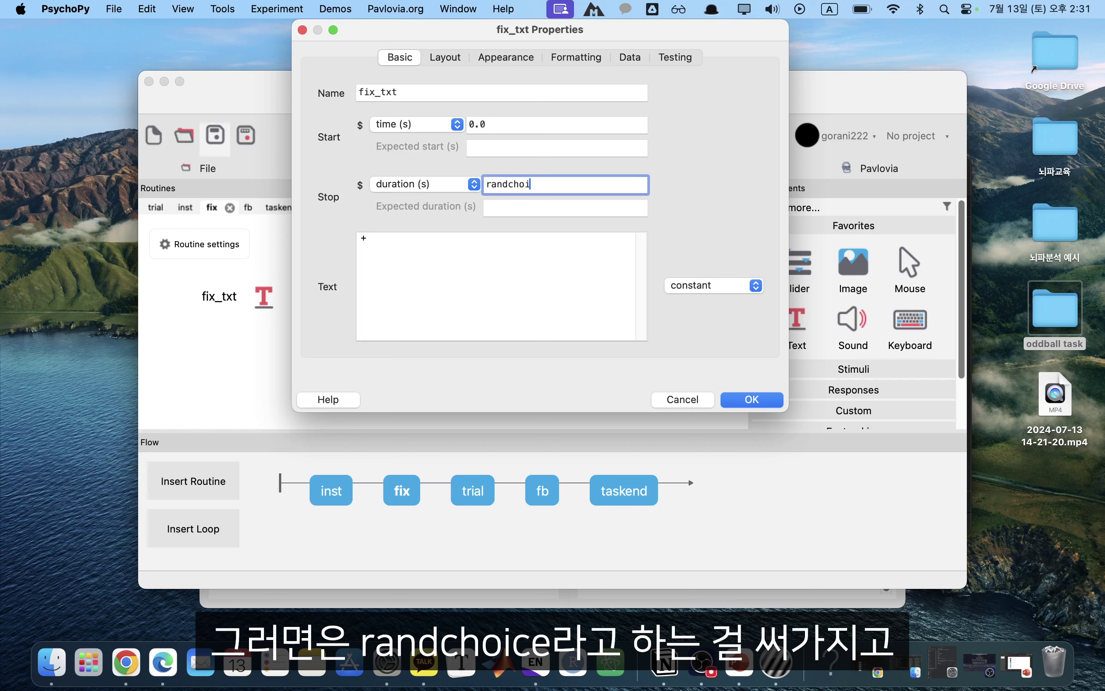
pyautogui.write('ce([')
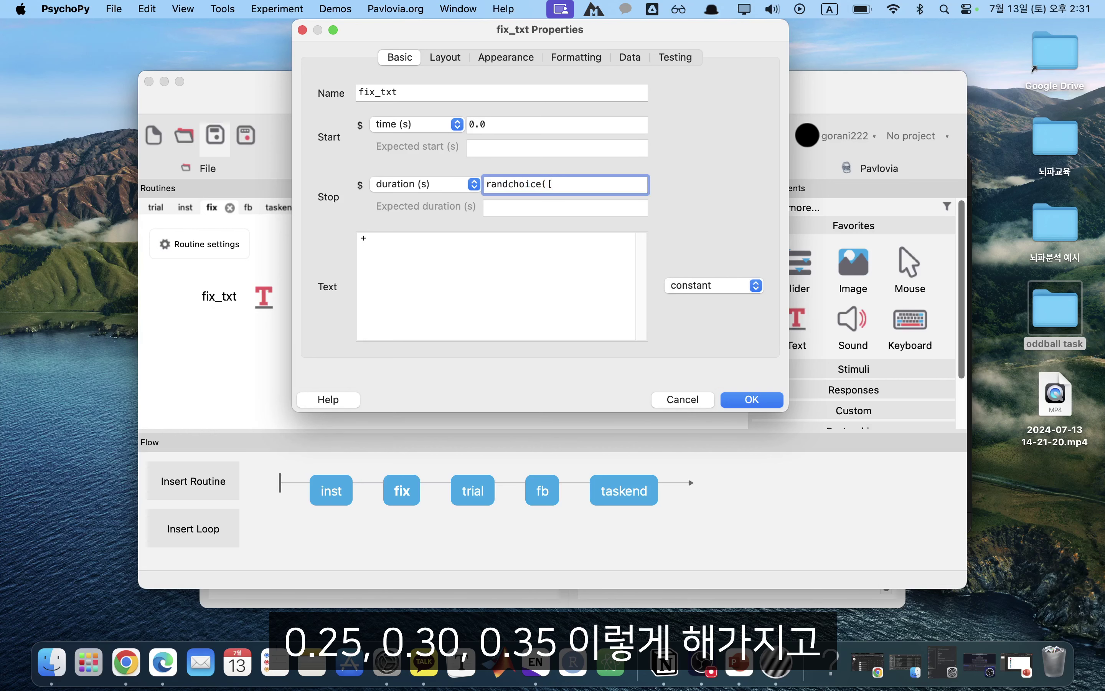
pyautogui.write('0.25, 0.30, 0.35')
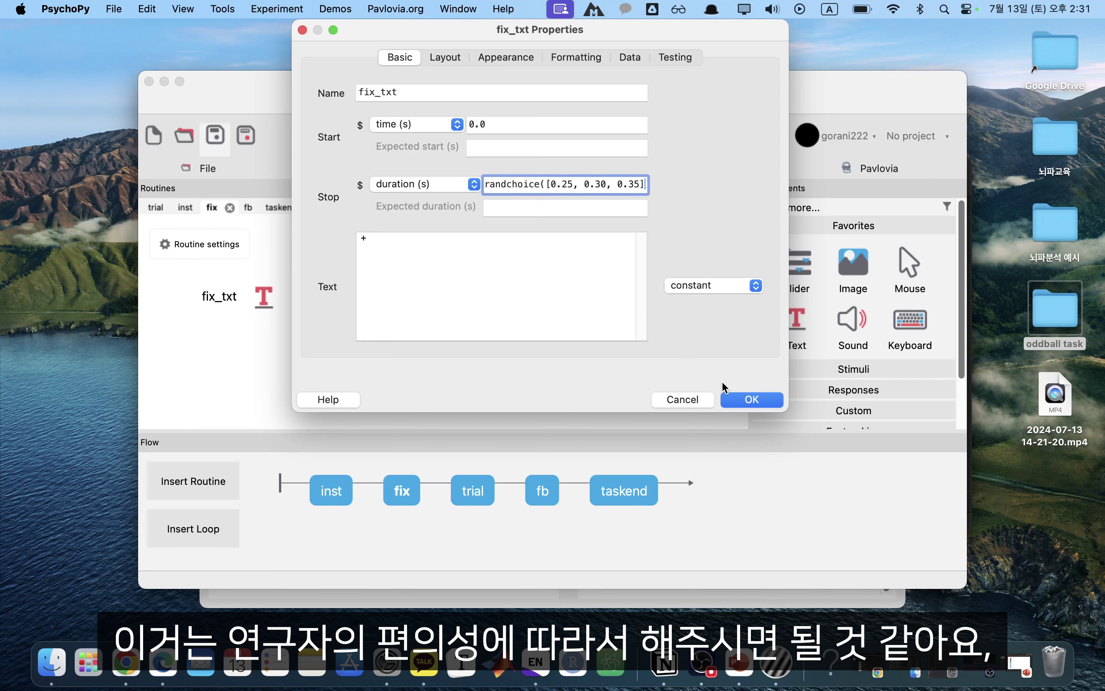
pyautogui.click(742, 399)
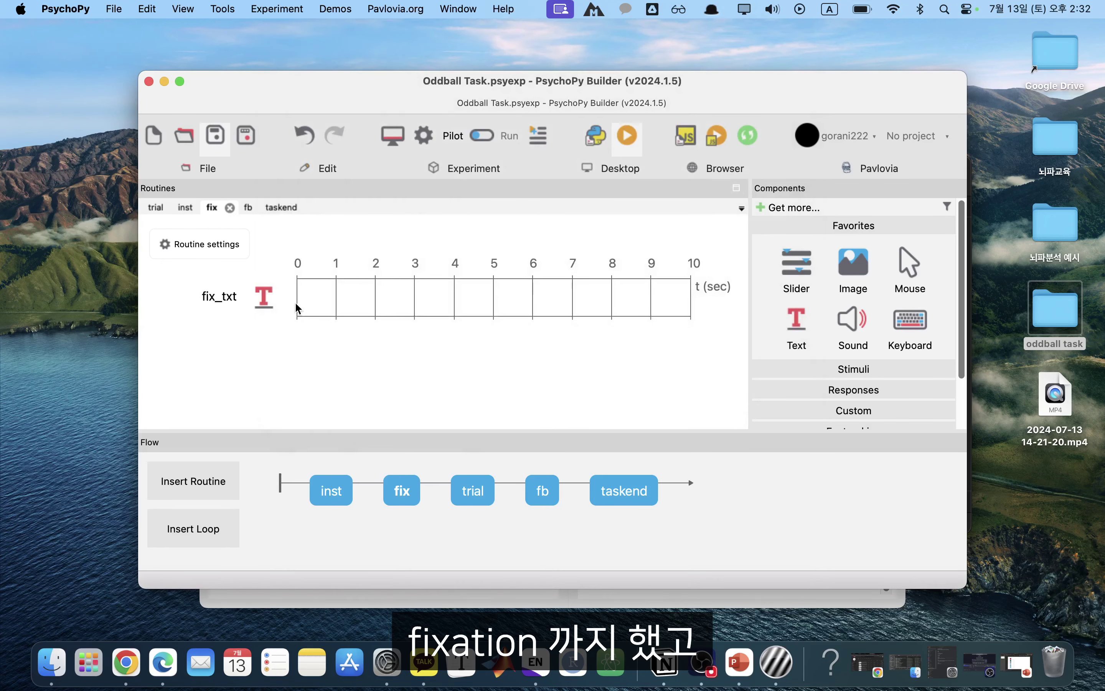
# - Pilot the experiment through the instruction and fixation screens using the space response, and return to the Builder
pyautogui.click(232, 311)
pyautogui.click(751, 399)
pyautogui.click(561, 136)
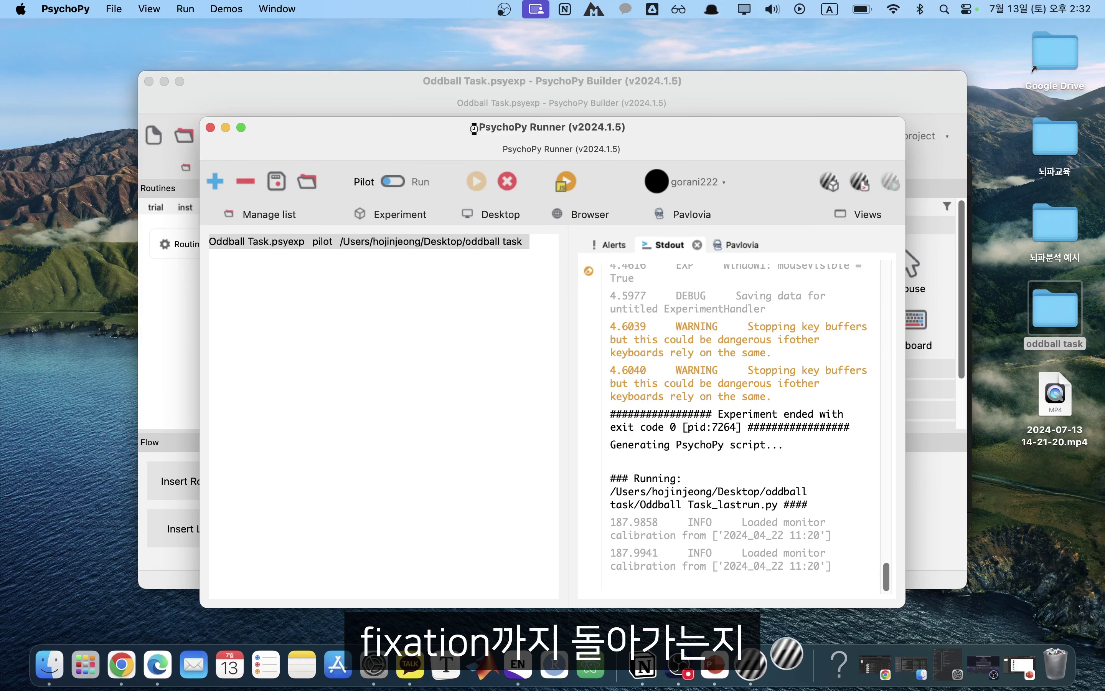
pyautogui.press('space')
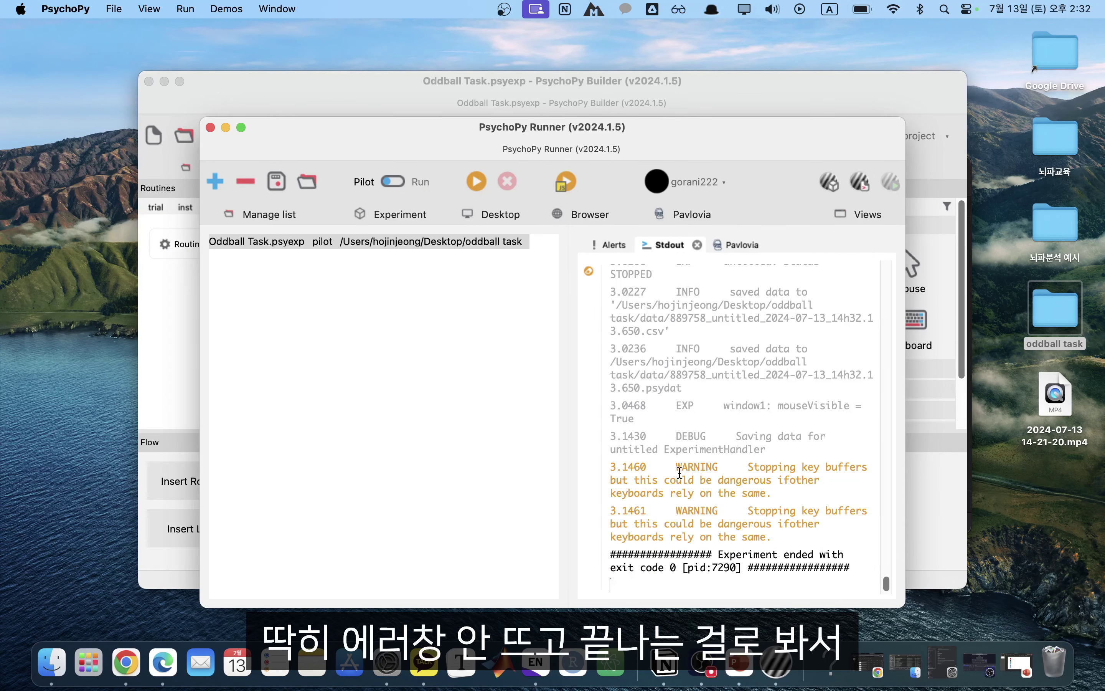
pyautogui.click(189, 330)
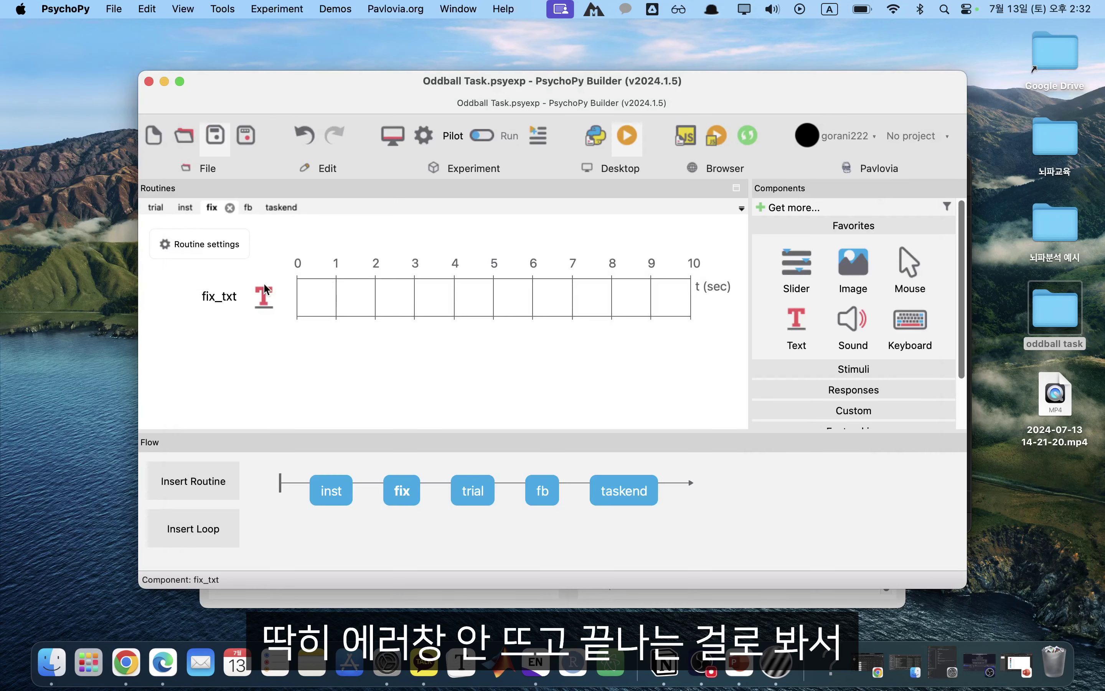
# - Check the duration expression in the fix_txt properties and close them without saving
pyautogui.click(265, 295)
pyautogui.moveTo(524, 184); pyautogui.dragTo(740, 192)
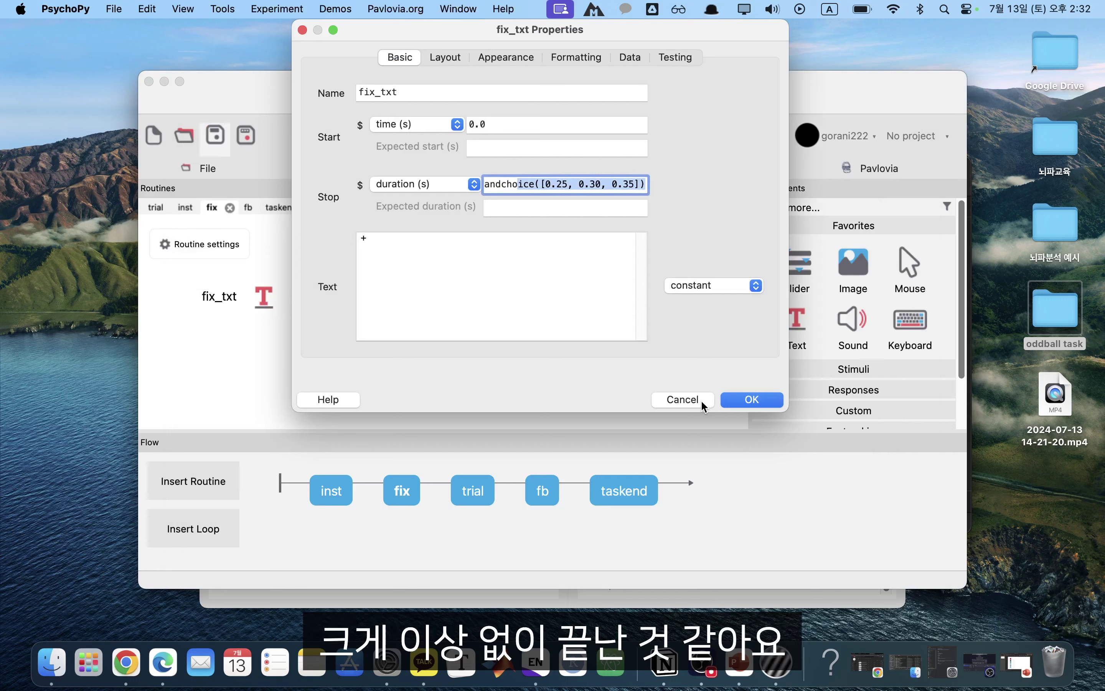
pyautogui.click(520, 184)
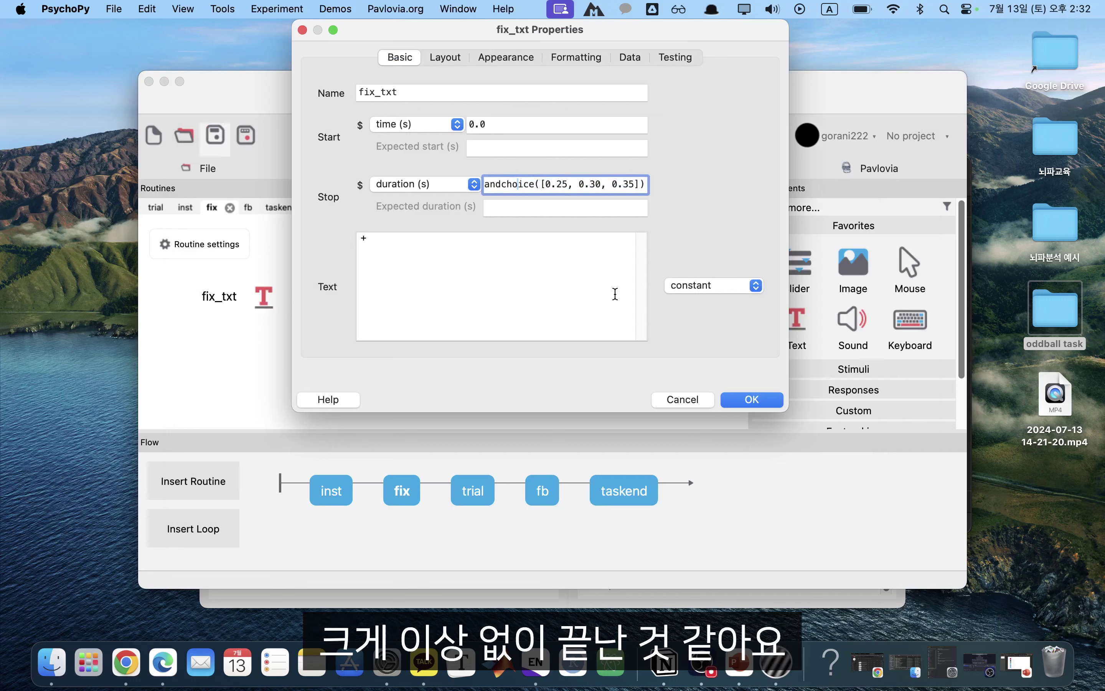
pyautogui.click(684, 400)
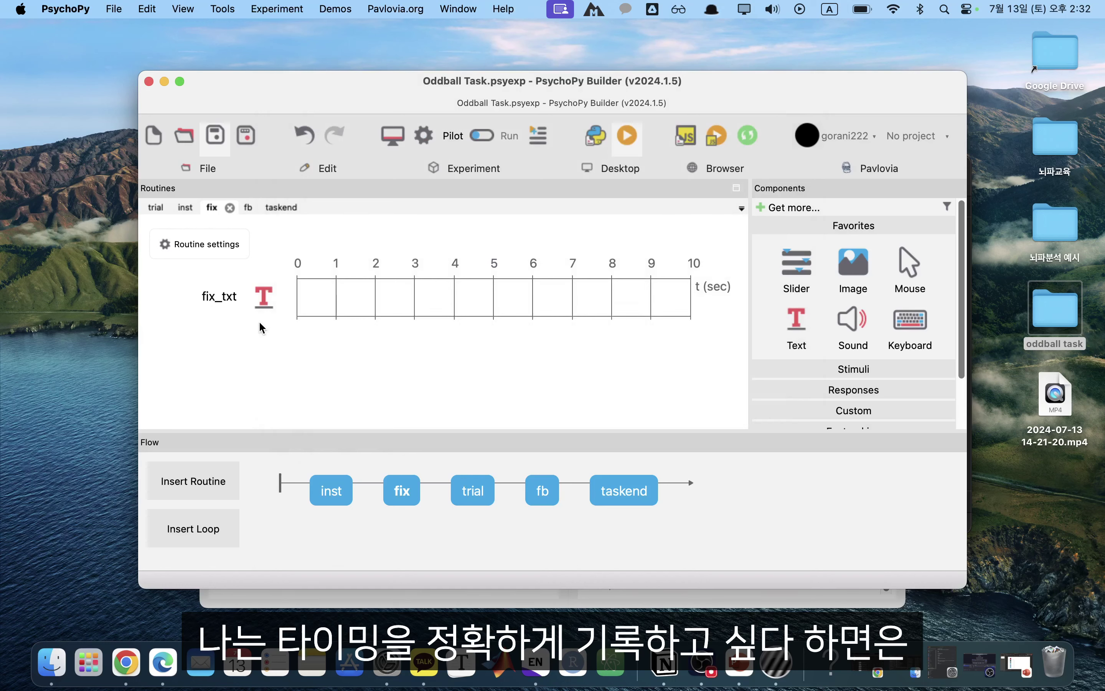
# - Add a custom Code component to the fix routine and start editing its Begin Routine code
pyautogui.scroll(-3, 861, 411)
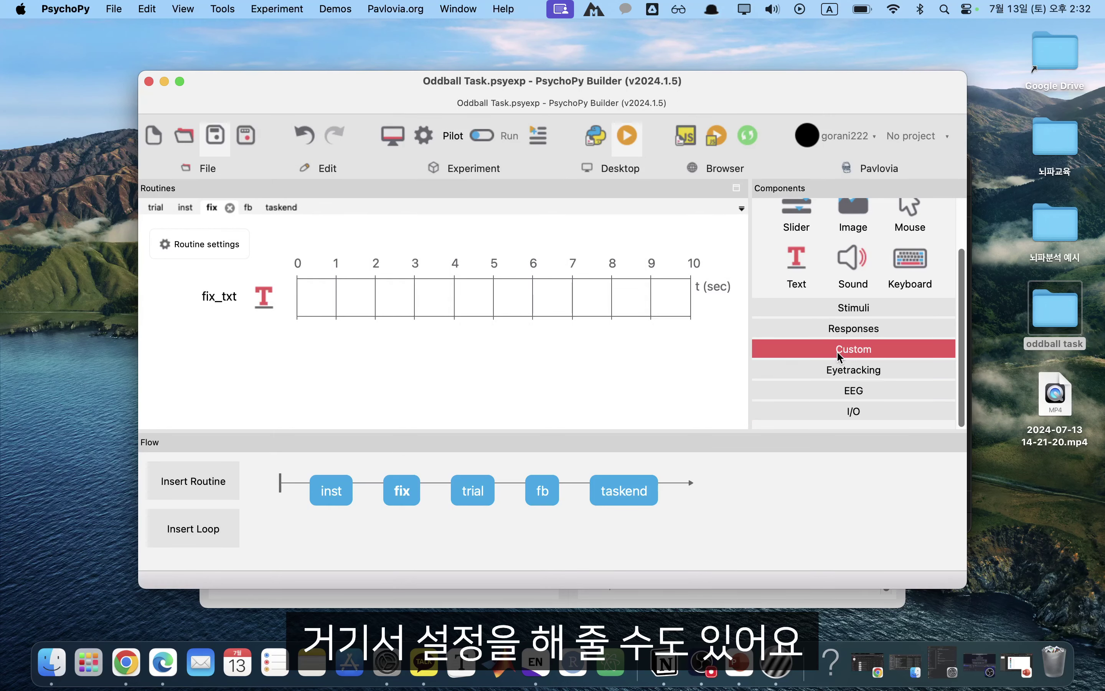
pyautogui.click(886, 350)
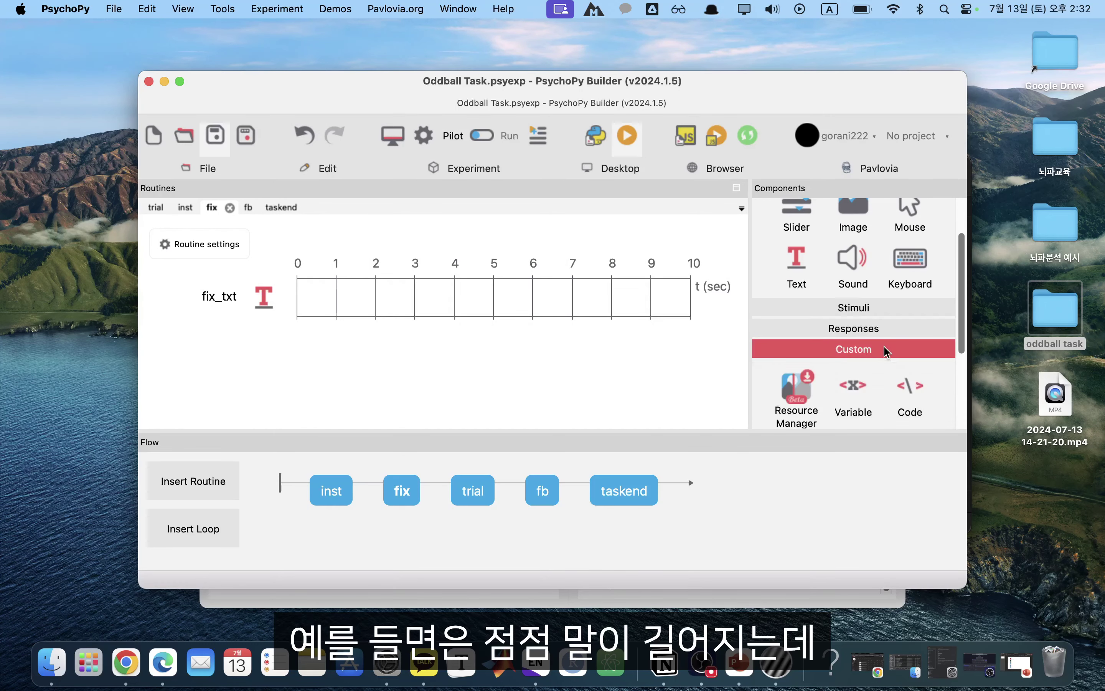
pyautogui.click(925, 394)
pyautogui.click(519, 175)
pyautogui.moveTo(411, 109); pyautogui.dragTo(530, 103)
# - Write the Begin Routine code fix_dur = randchoice([0.25, 0.3, 0.35]), followed by blank lines
pyautogui.write('fix_time')
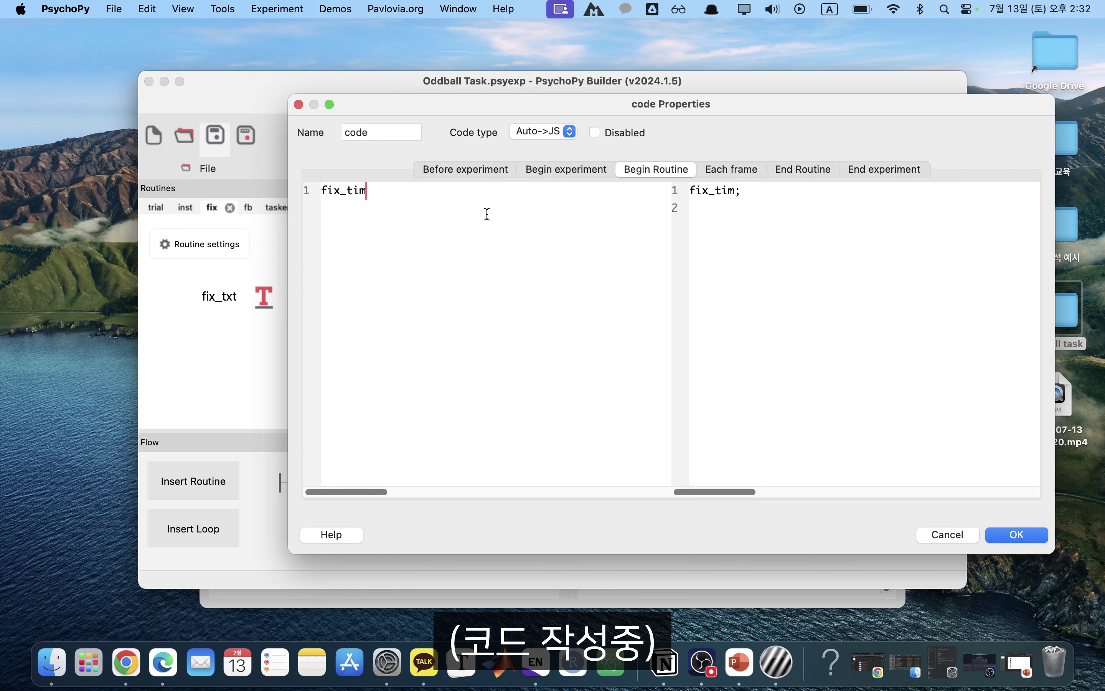
pyautogui.press('BackSpace')
pyautogui.press('BackSpace')
pyautogui.press('BackSpace')
pyautogui.write('d')
pyautogui.press('BackSpace')
pyautogui.press('BackSpace')
pyautogui.write('dur = rand')
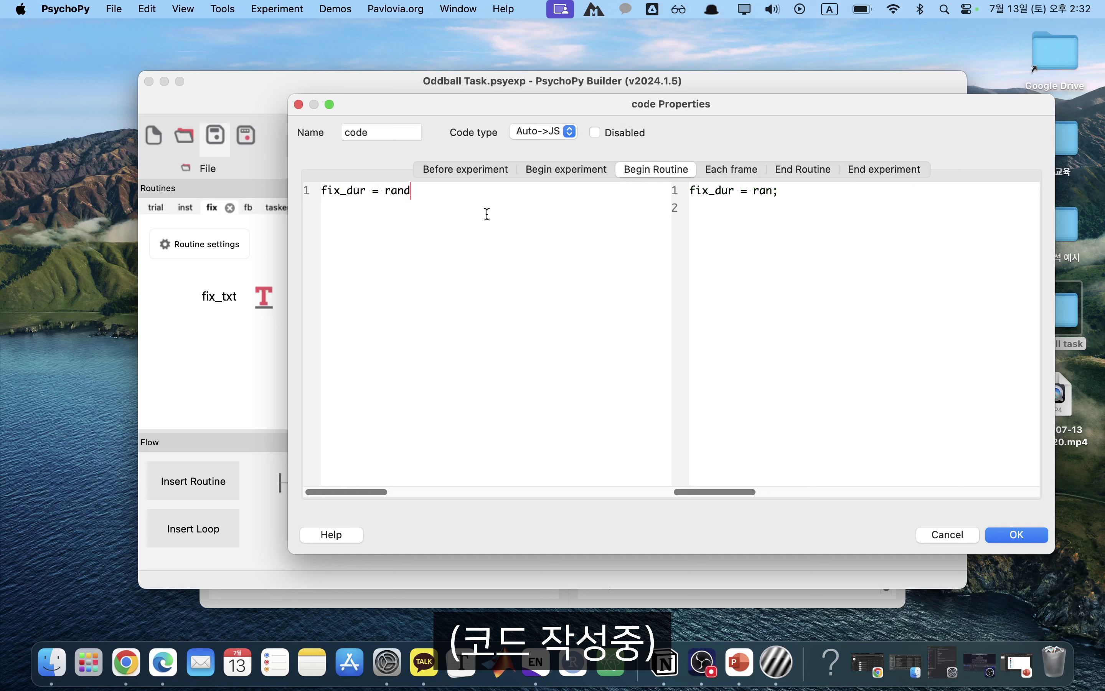
pyautogui.write('choice([0')
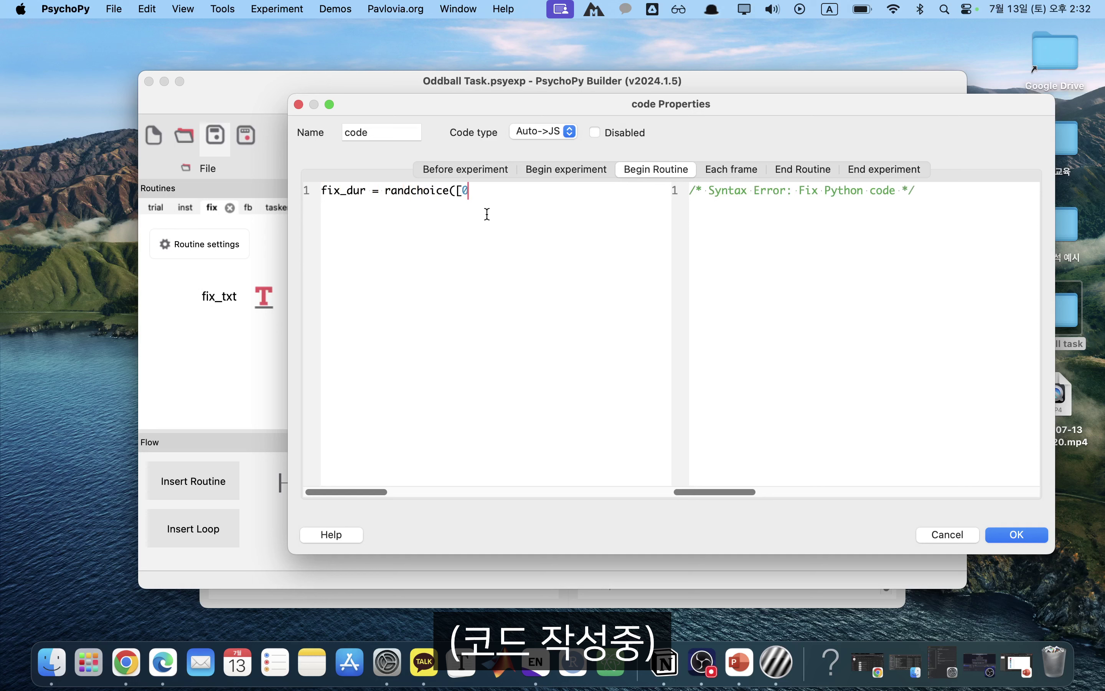
pyautogui.write('.25, 0.3, 0.35])')
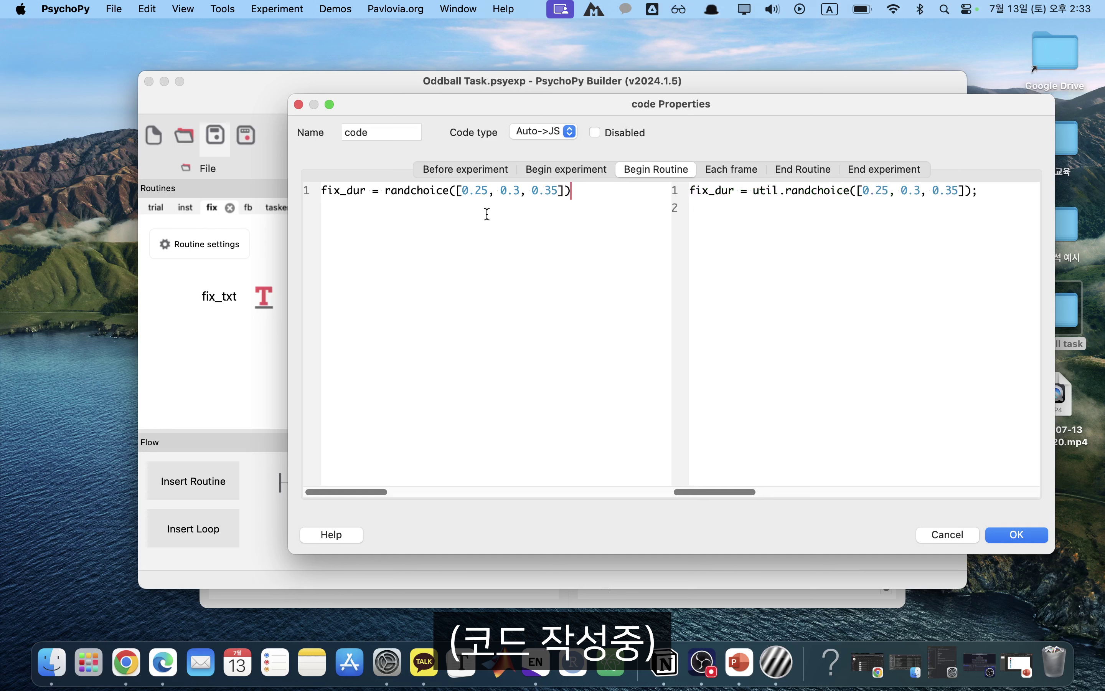
pyautogui.press('Return')
pyautogui.press('Return')
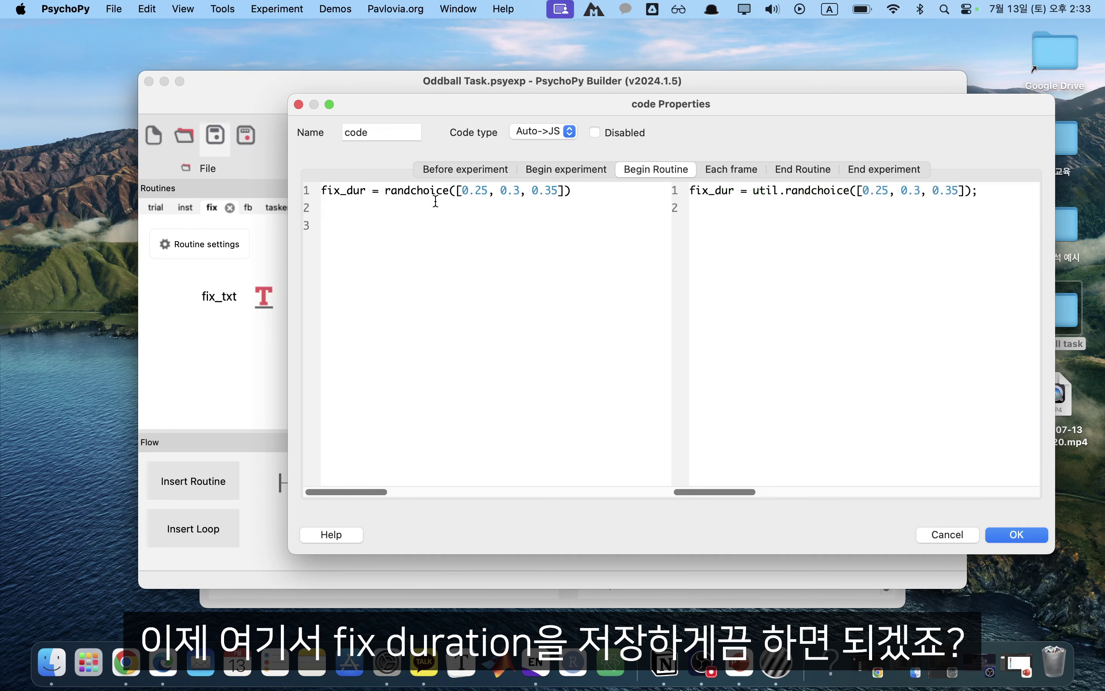
pyautogui.doubleClick(348, 192)
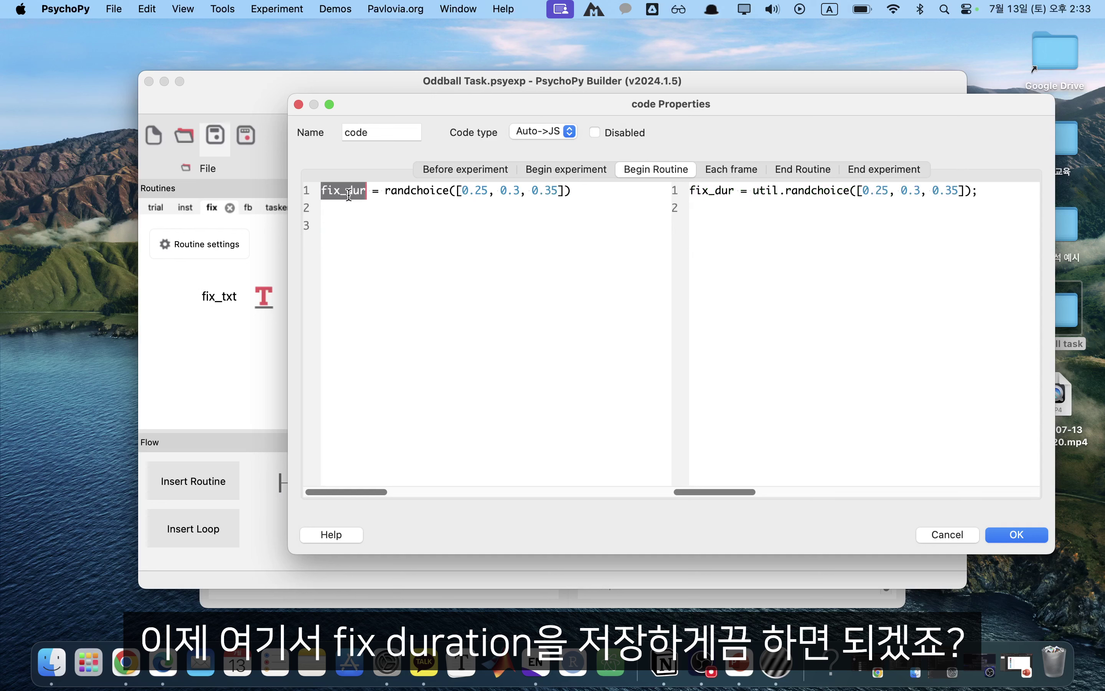
pyautogui.click(412, 280)
pyautogui.write('thise')
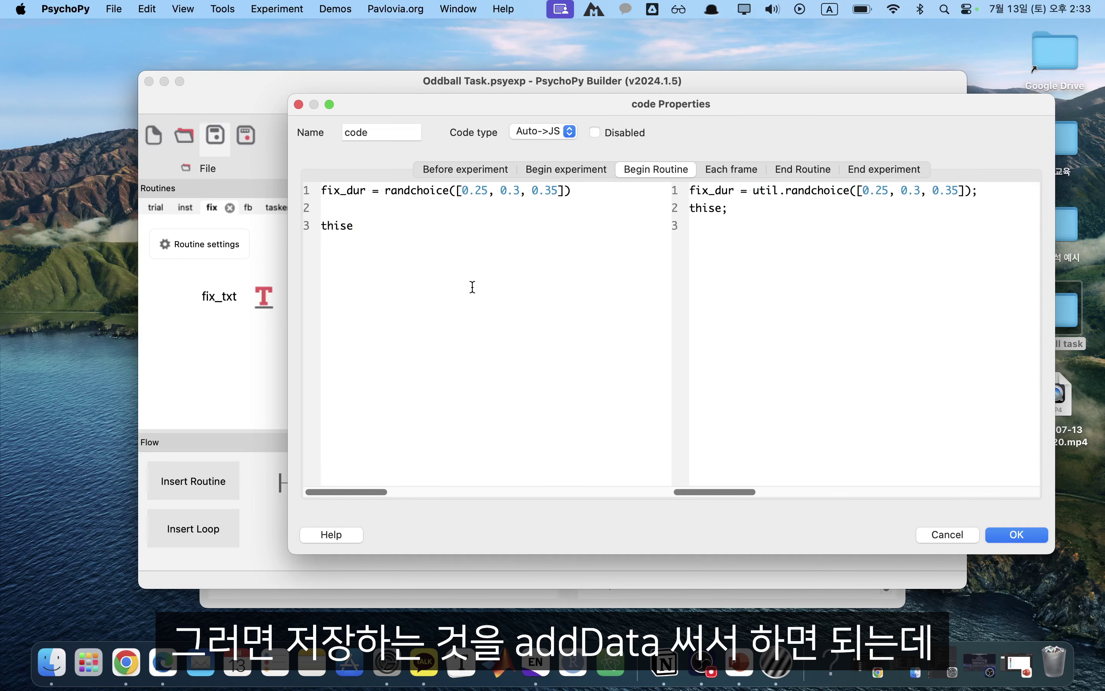
pyautogui.press('BackSpace')
pyautogui.press('BackSpace')
pyautogui.press('BackSpace')
pyautogui.press('BackSpace')
pyautogui.press('BackSpace')
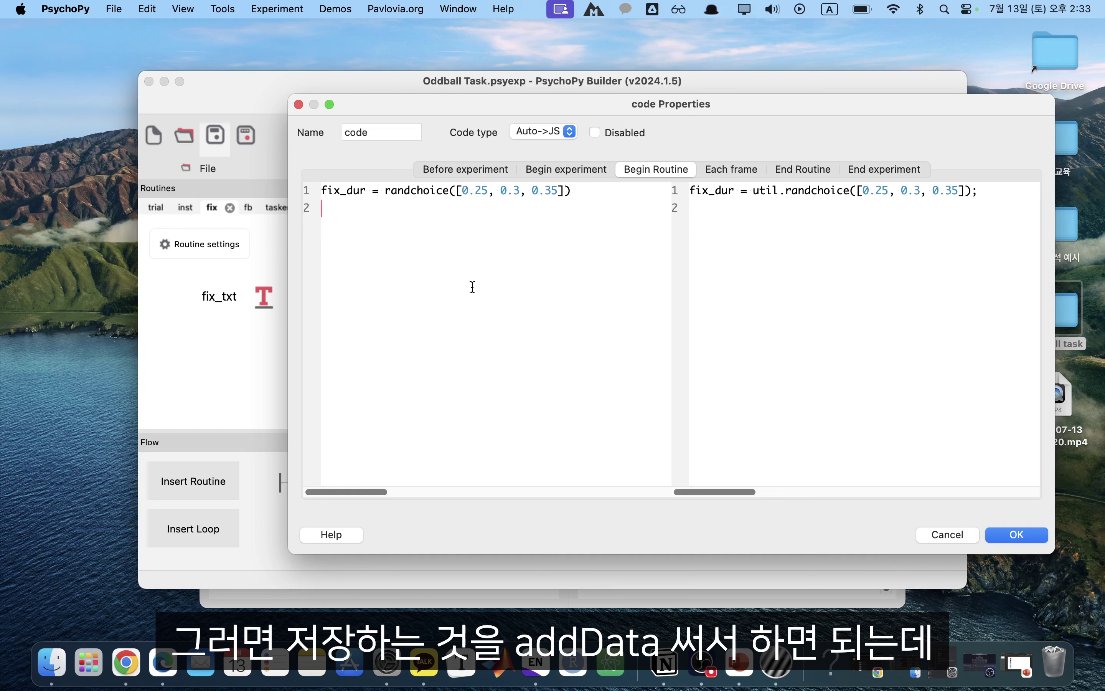
# - Accept the code component, and search the experiment's compiled Python script for addData
pyautogui.click(1018, 534)
pyautogui.click(596, 134)
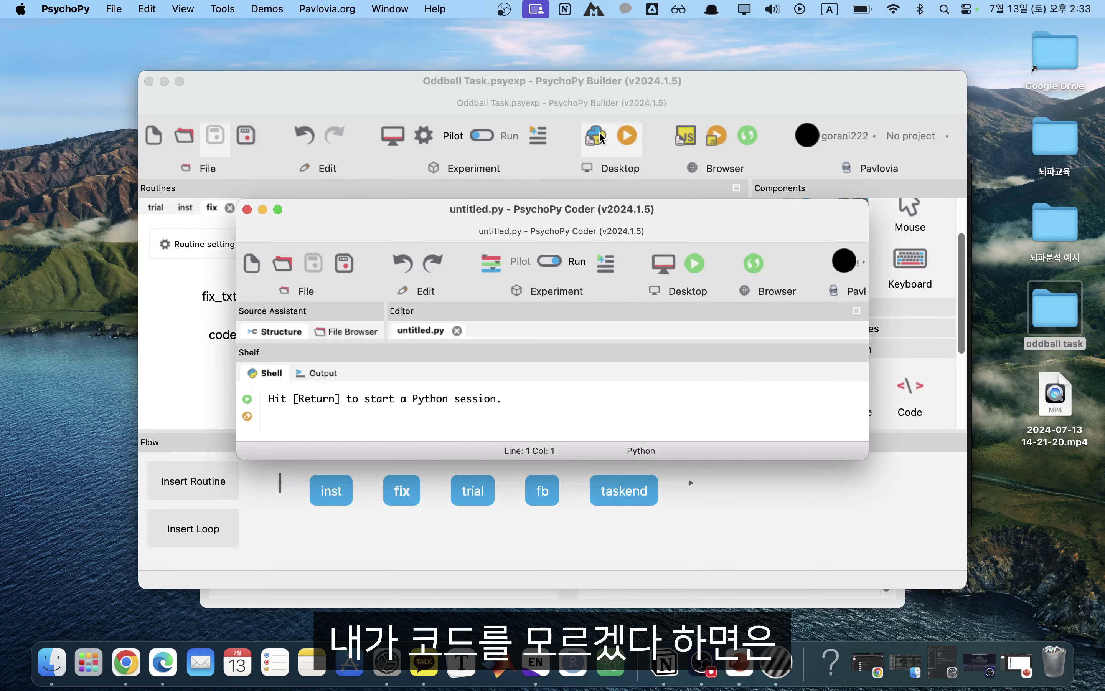
pyautogui.doubleClick(679, 209)
pyautogui.press('super+f')
pyautogui.write('addData')
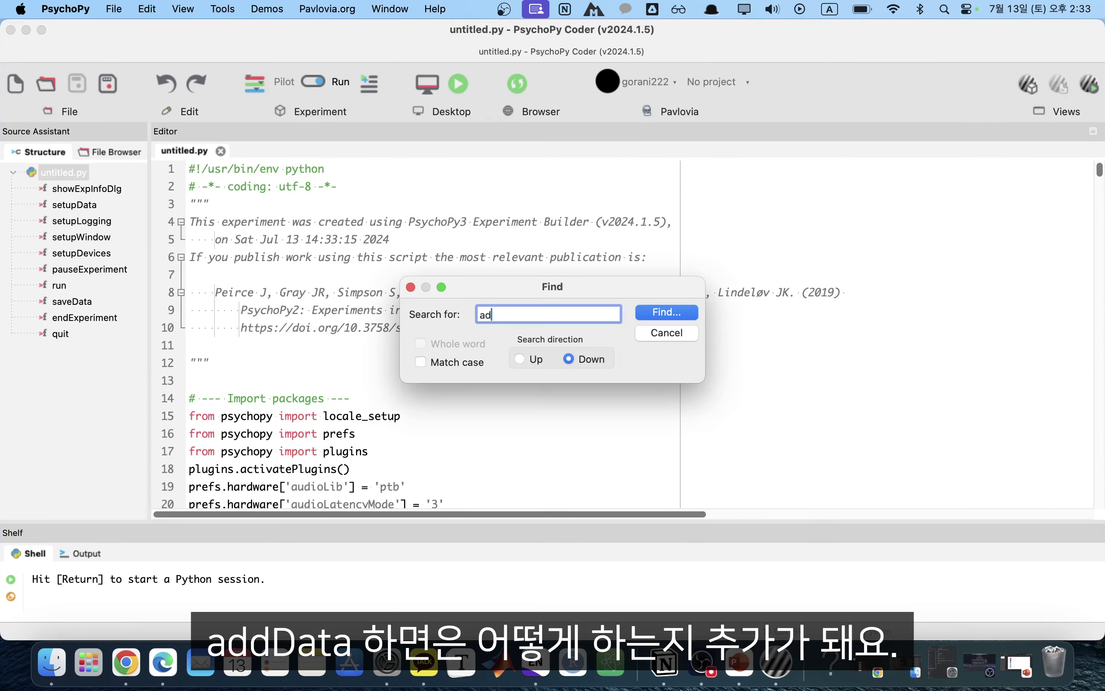
pyautogui.press('Return')
pyautogui.press('Escape')
pyautogui.scroll(-5, 484, 347)
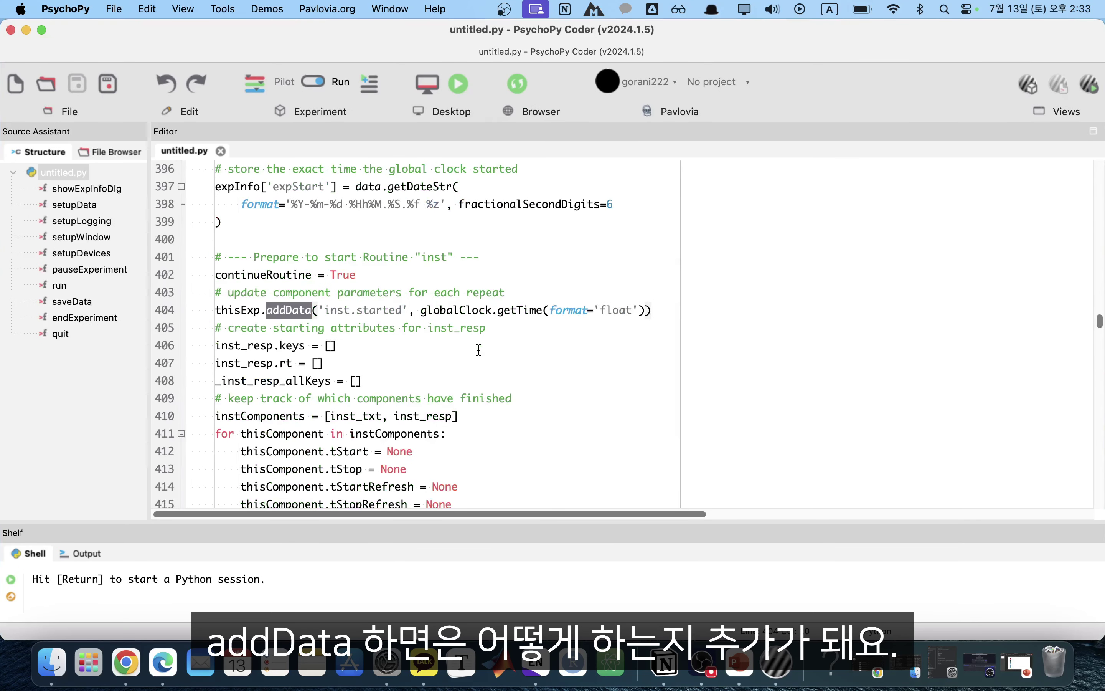
# - Copy the line thisExp.addData('inst.started', globalClock.getTime(format='float')) from the script and close the Coder window
pyautogui.moveTo(693, 310); pyautogui.dragTo(217, 313)
pyautogui.press('super+c')
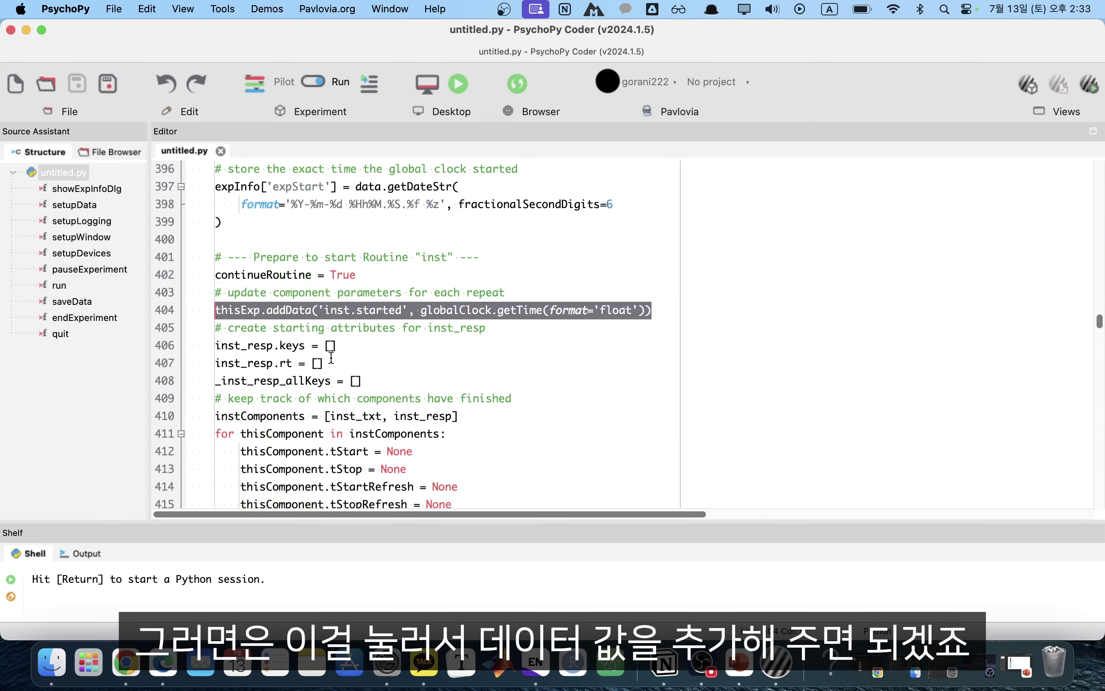
pyautogui.scroll(-5, 218, 313)
pyautogui.click(10, 31)
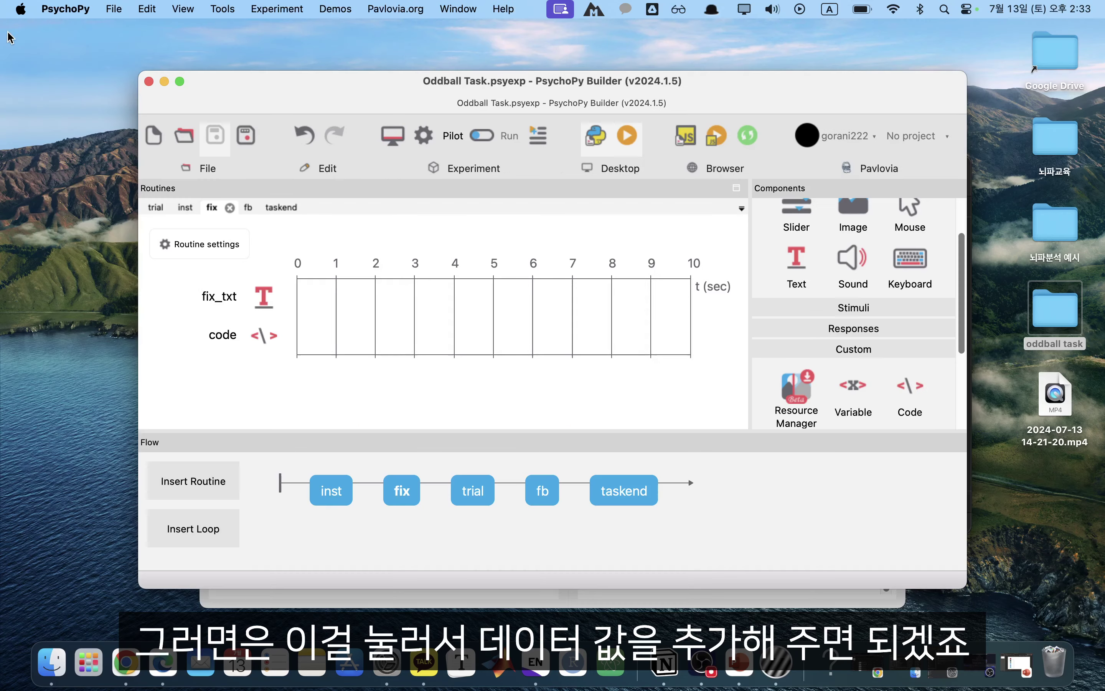
# - Reopen the fix routine's code component and paste the copied addData line below the randchoice line in the Begin Routine code
pyautogui.doubleClick(238, 341)
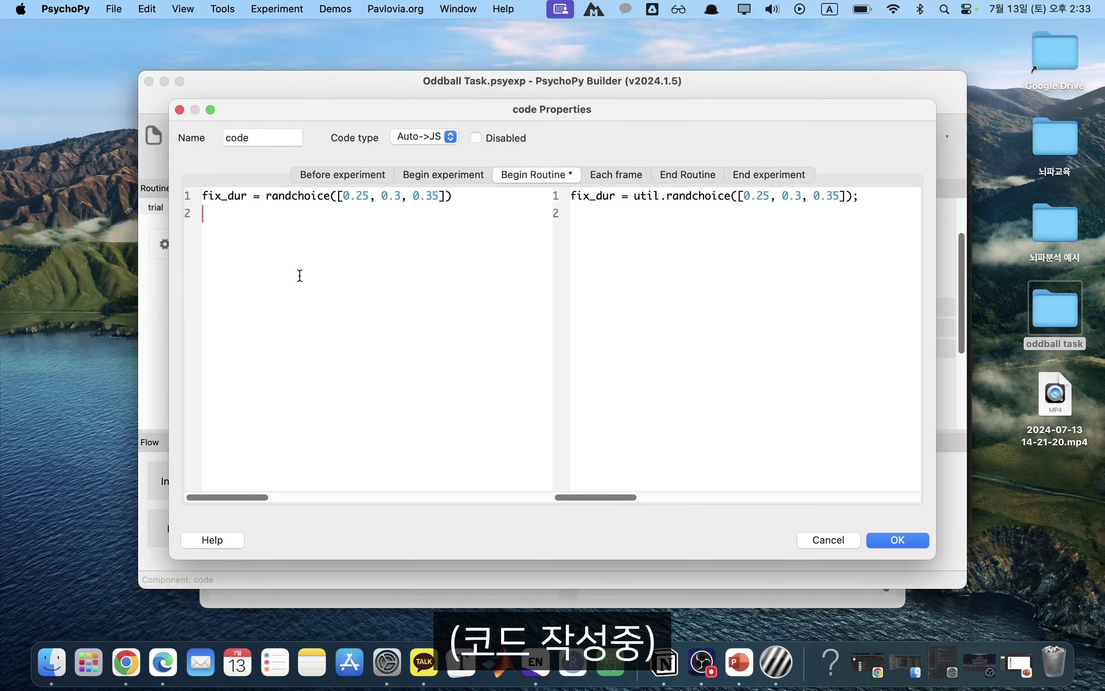
pyautogui.press('Return')
pyautogui.press('Return')
pyautogui.press('super+v')
pyautogui.hscroll(-5, 283, 269)
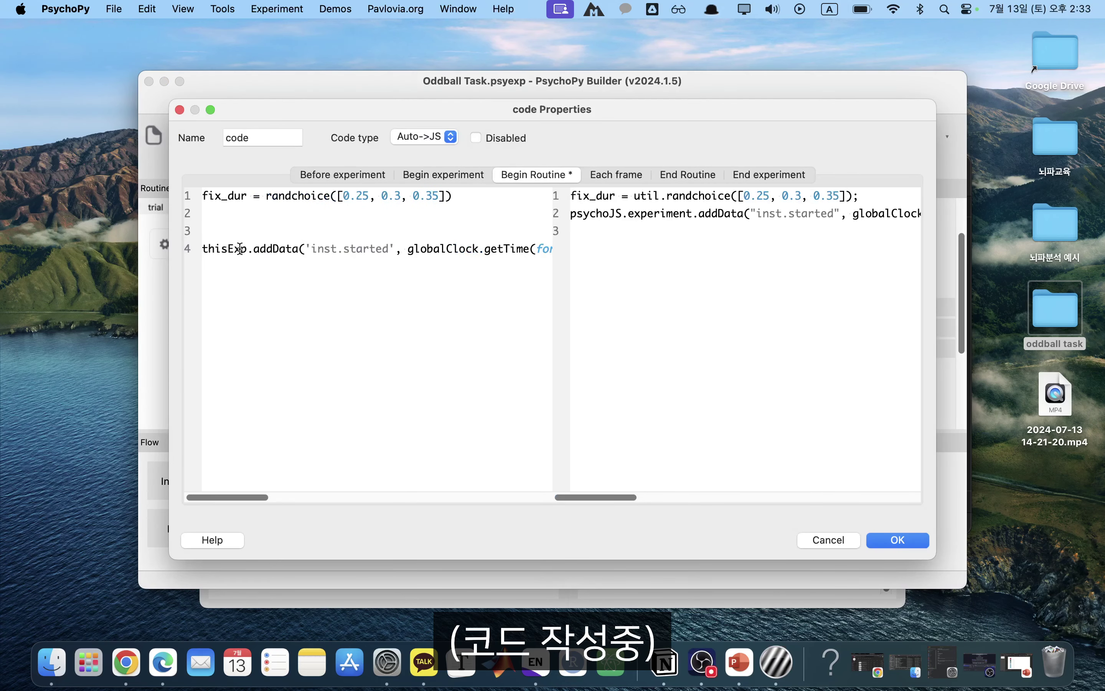
# - Change the pasted line to thisExp.addData('fix_dur', fix_dur)
pyautogui.moveTo(312, 252); pyautogui.dragTo(389, 253)
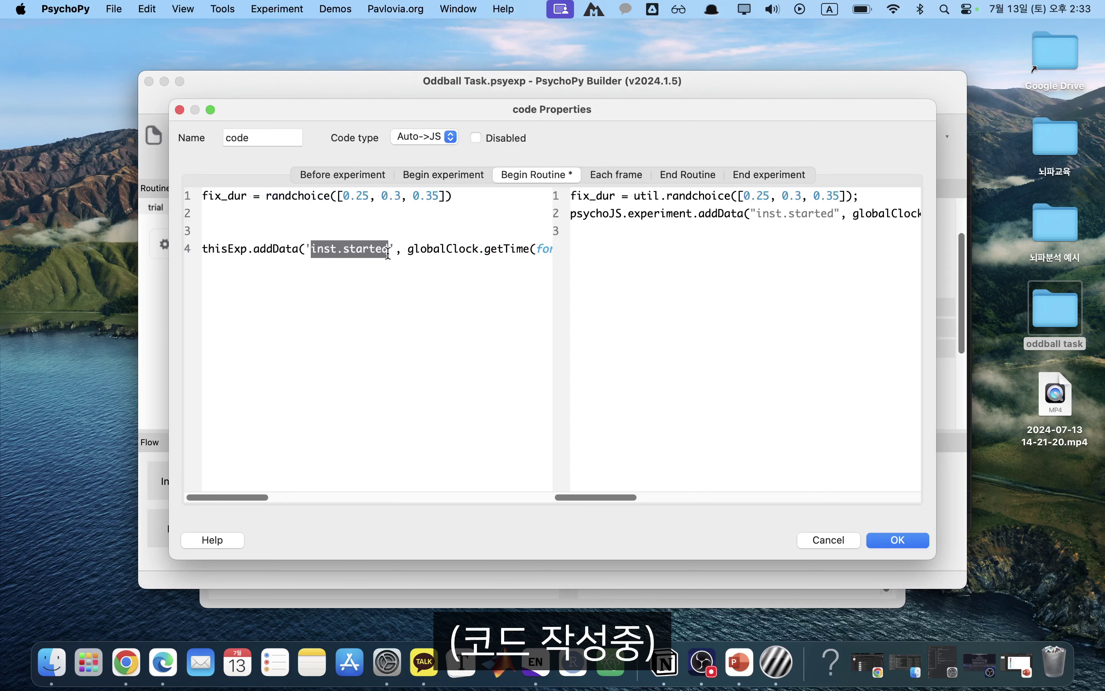
pyautogui.write('fix_dur')
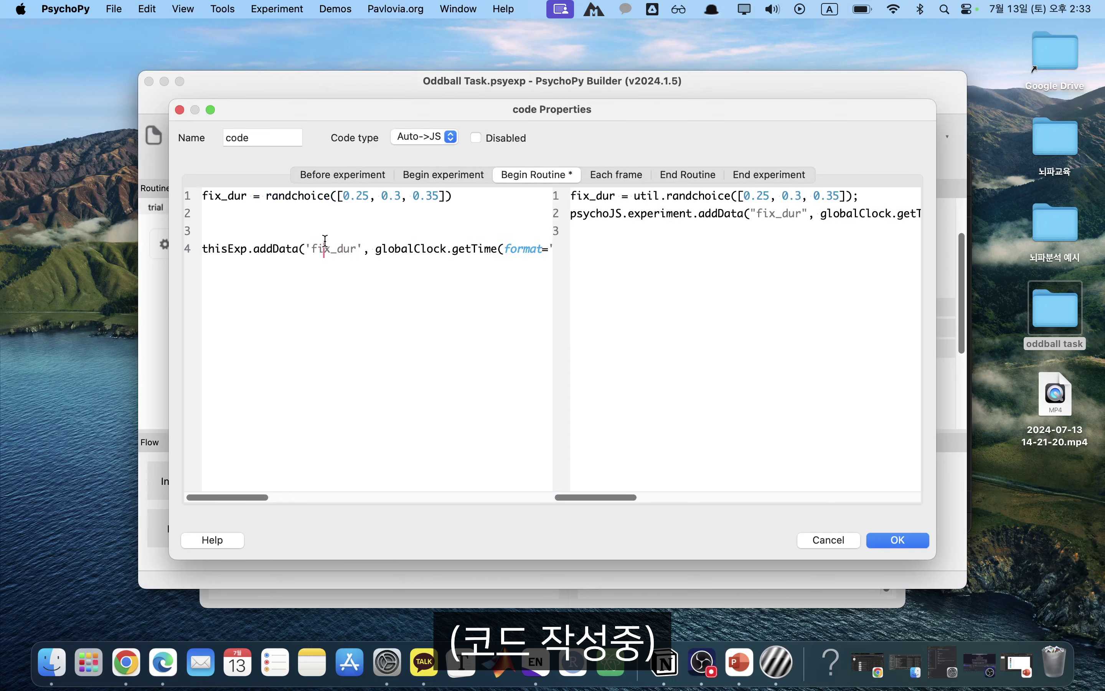
pyautogui.doubleClick(324, 249)
pyautogui.click(392, 249)
pyautogui.hscroll(5, 386, 249)
pyautogui.keyDown('shift'); pyautogui.click(407, 249); pyautogui.keyUp('shift')
pyautogui.write('fix_dur')
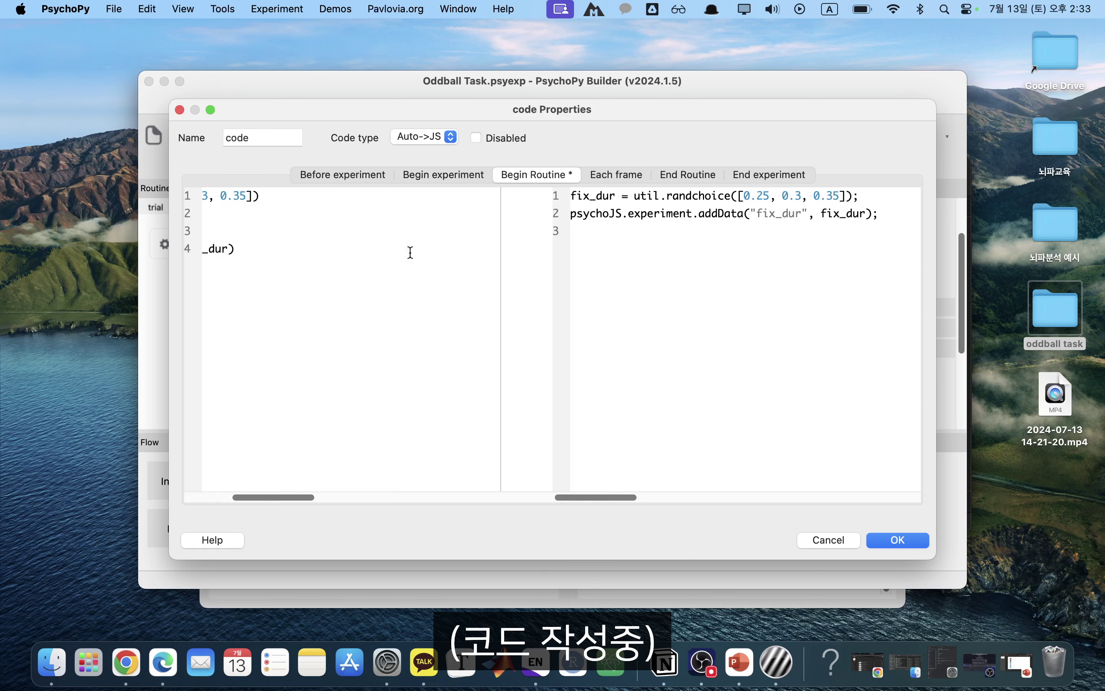
pyautogui.hscroll(-5, 409, 252)
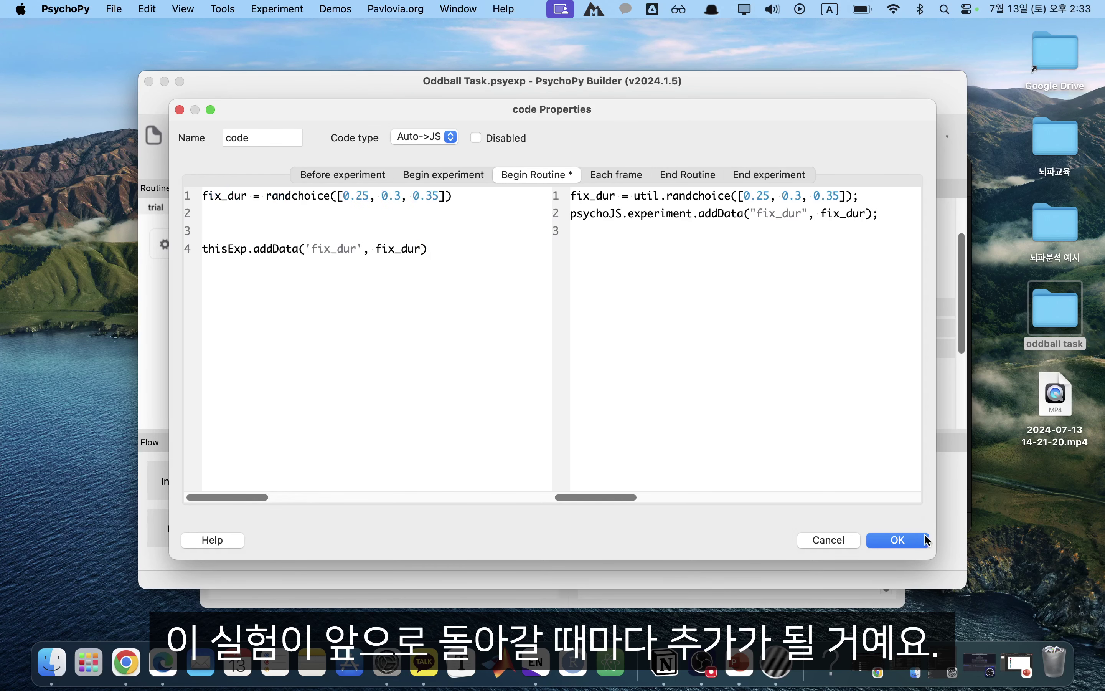
# - Remove the extra blank lines, move the addData line from the Begin Routine to the End Routine code, and accept the code component
pyautogui.click(302, 216)
pyautogui.press('Delete')
pyautogui.press('Delete')
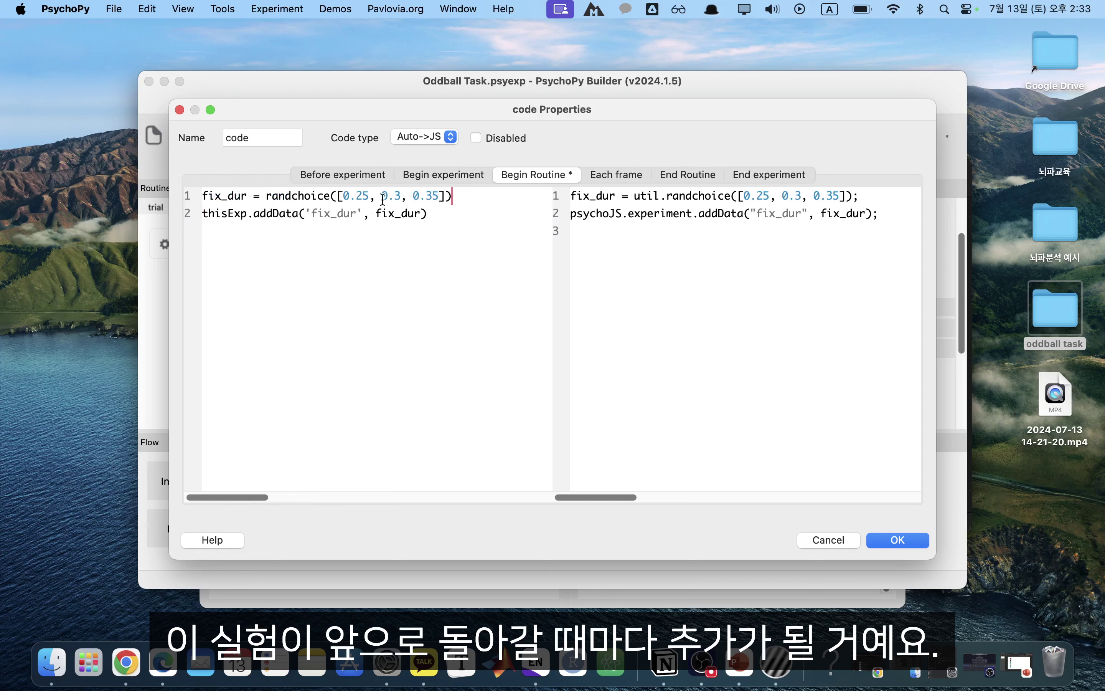
pyautogui.moveTo(454, 214); pyautogui.dragTo(84, 213)
pyautogui.press('super+x')
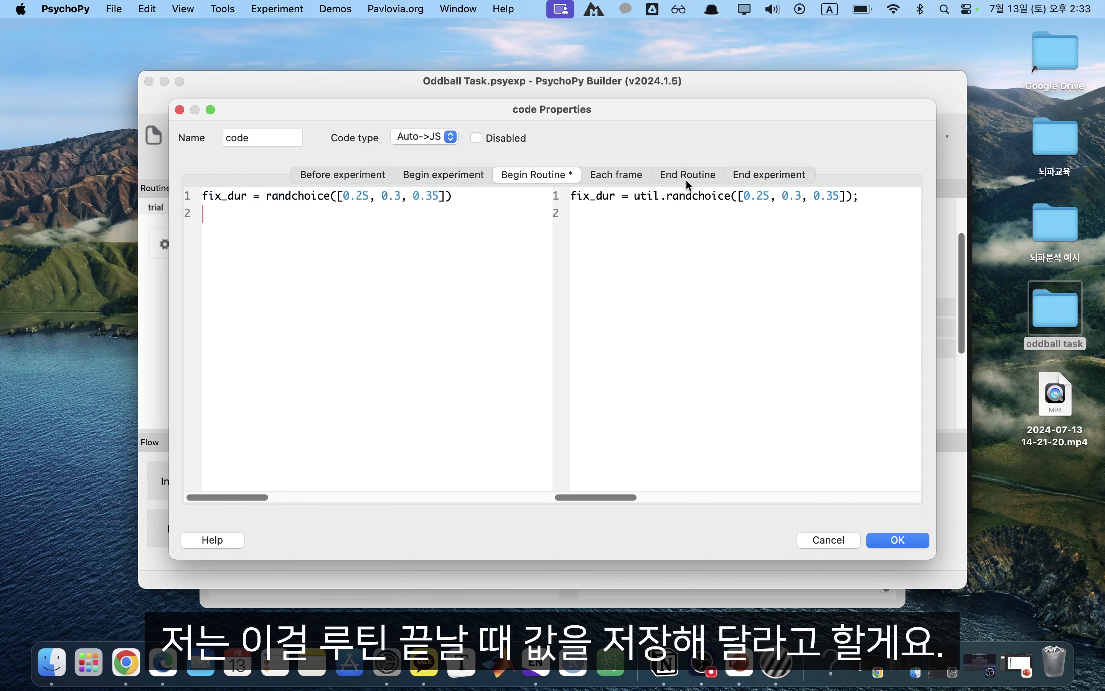
pyautogui.click(687, 174)
pyautogui.press('super+v')
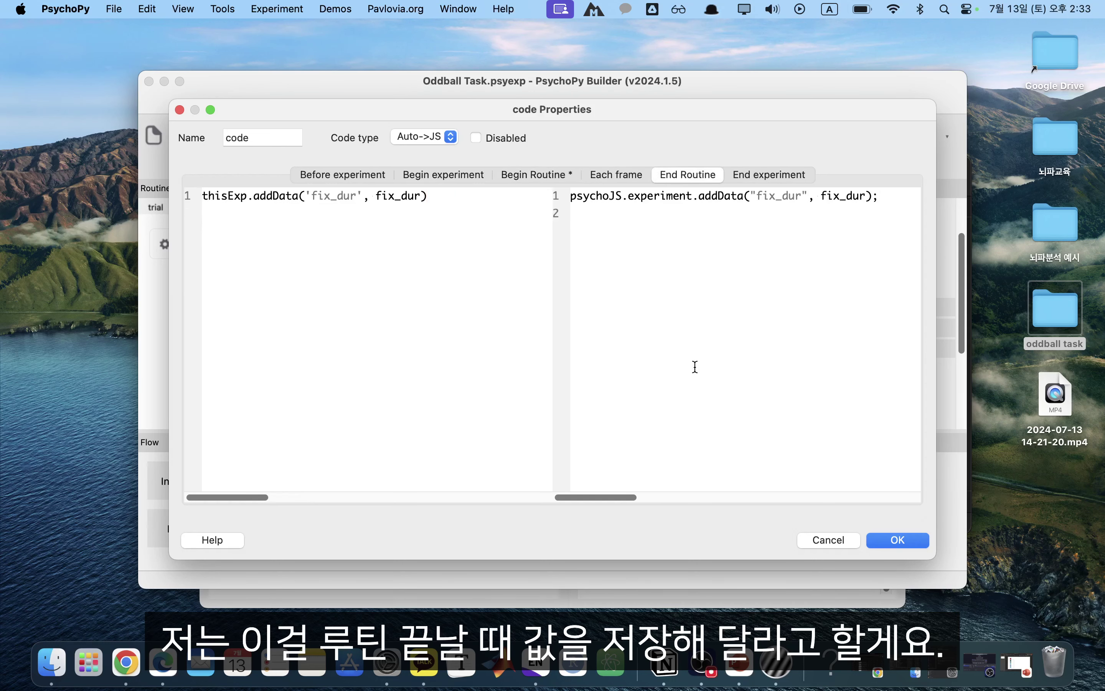
pyautogui.click(545, 175)
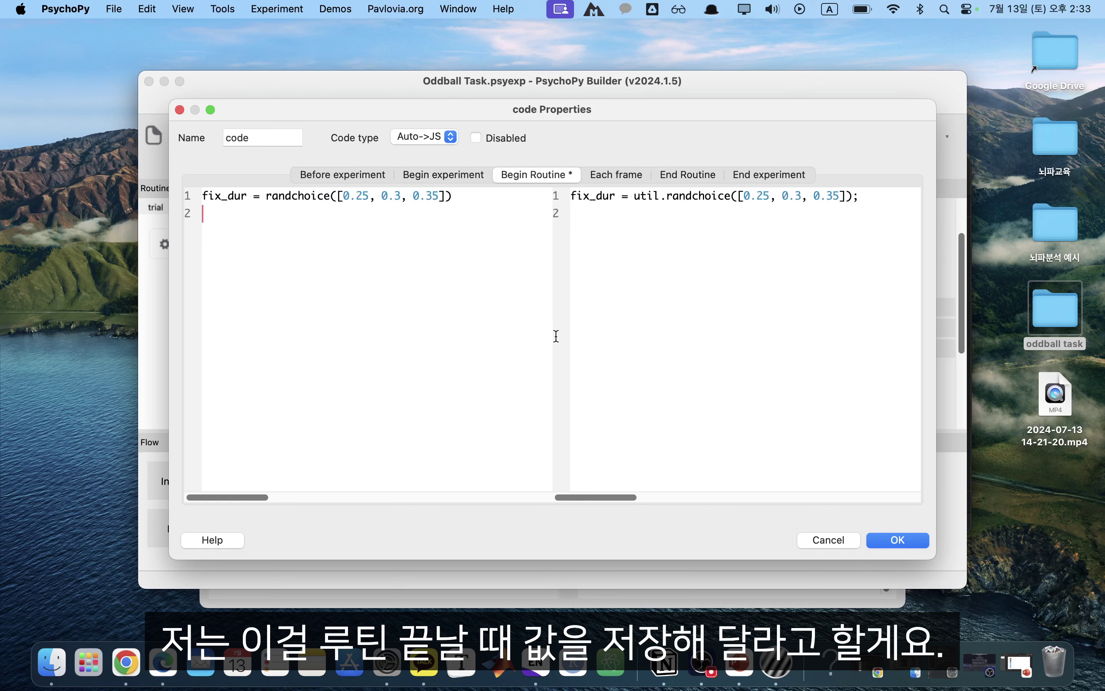
pyautogui.click(927, 544)
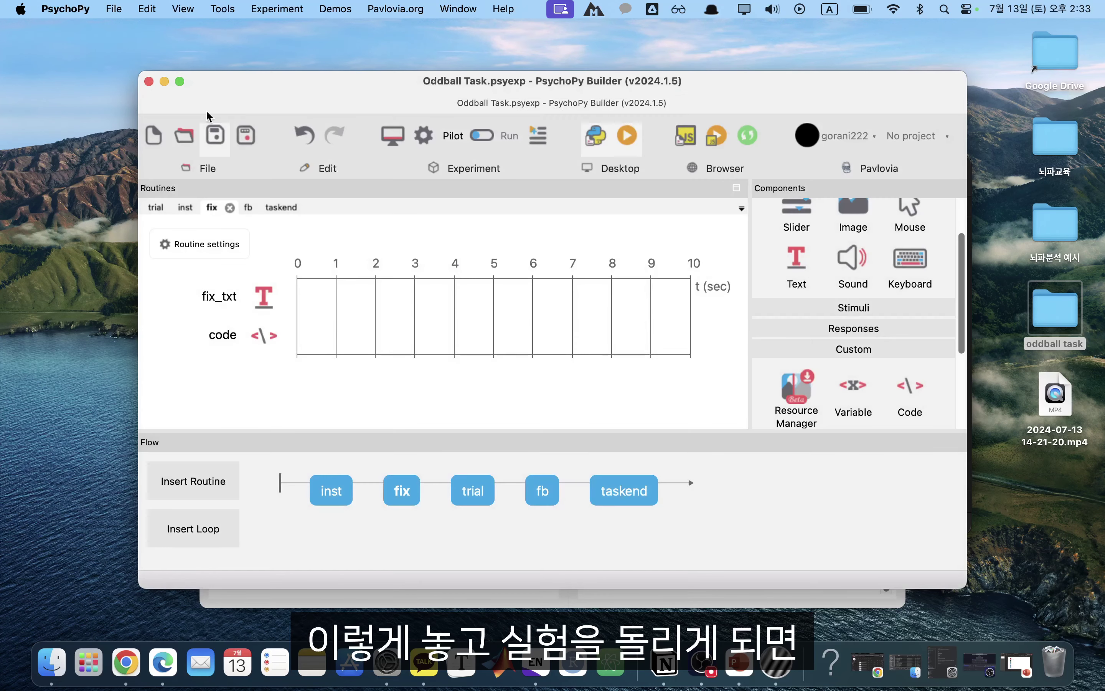
# - Save the experiment and run it in pilot mode on the desktop, starting the session and continuing past the instruction screen
pyautogui.click(214, 134)
pyautogui.click(627, 135)
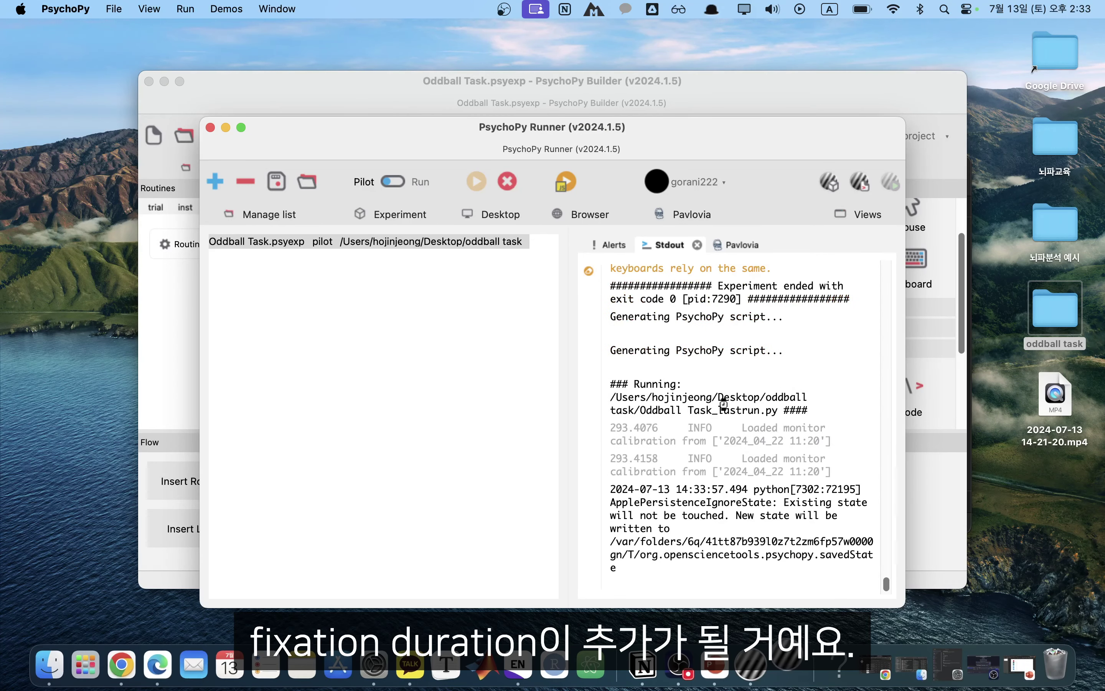
pyautogui.press('Return')
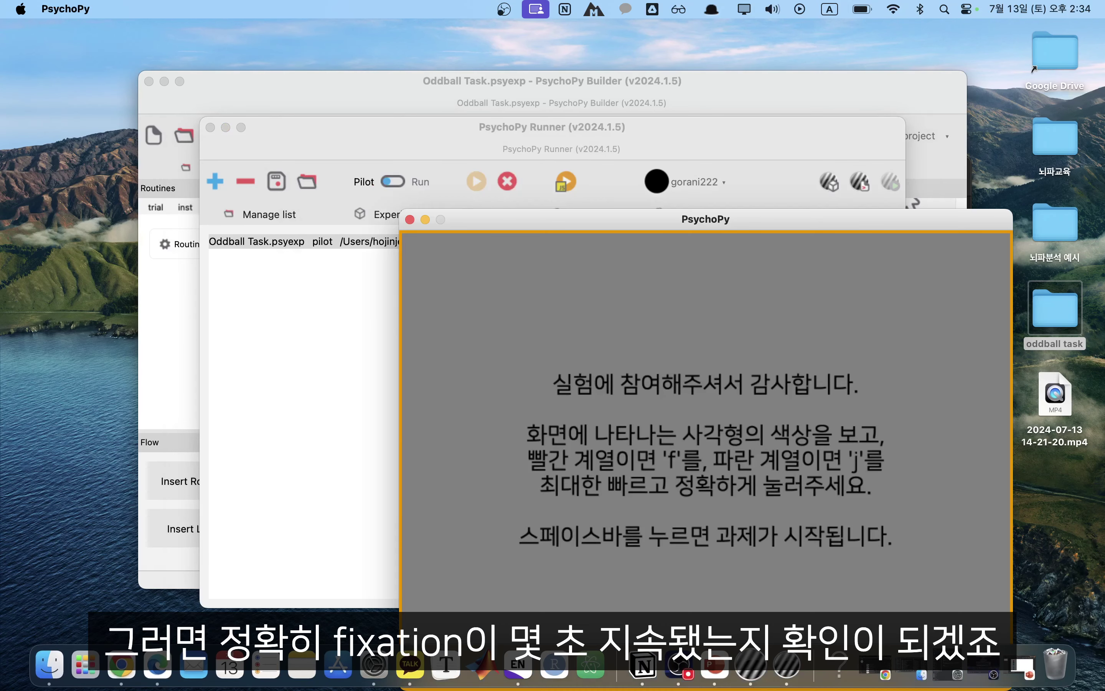
pyautogui.press('space')
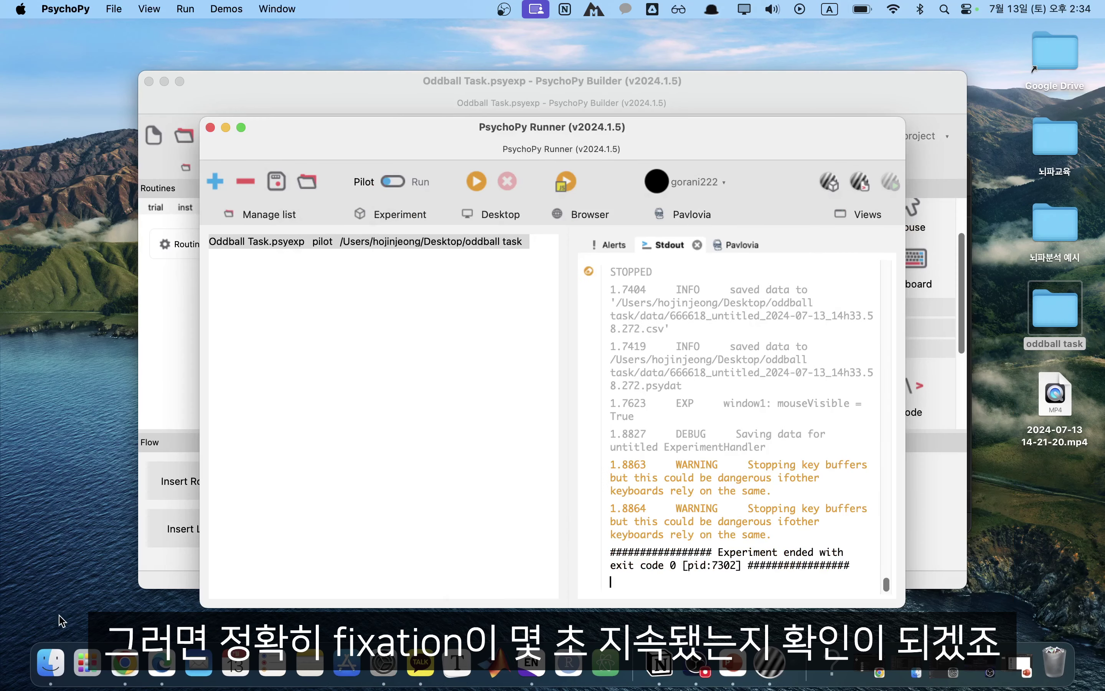
# - Switch to Finder, sort the oddball task's data folder by modification date, and open the newest CSV file in Excel
pyautogui.click(44, 679)
pyautogui.doubleClick(465, 227)
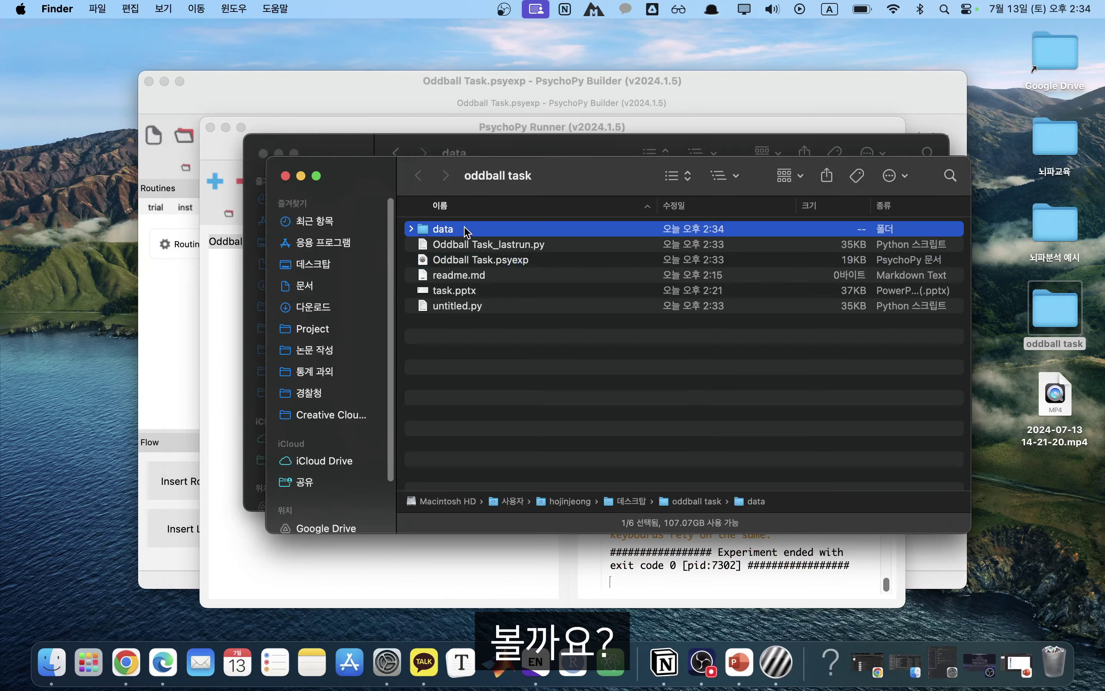
pyautogui.click(722, 211)
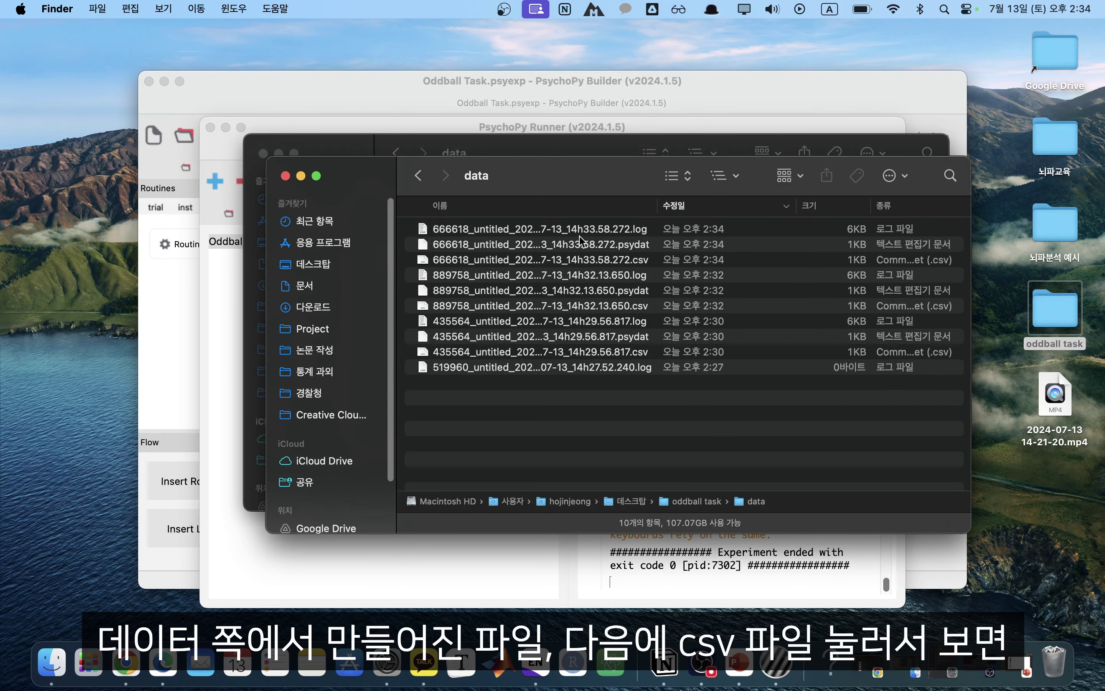
pyautogui.click(580, 260)
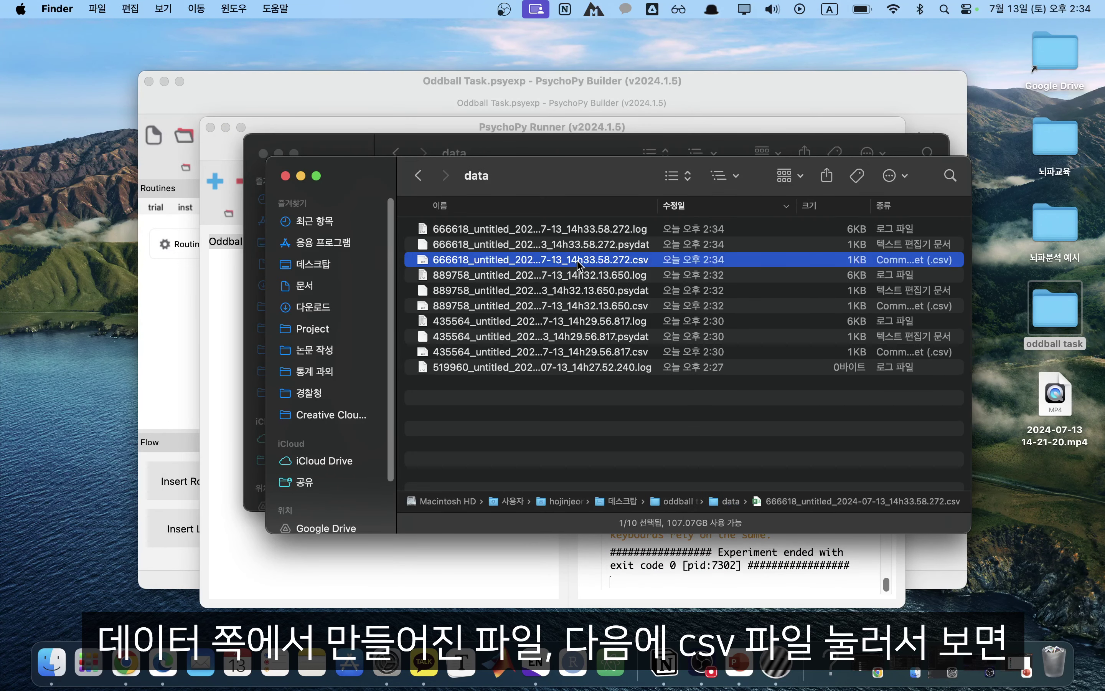
pyautogui.doubleClick(592, 271)
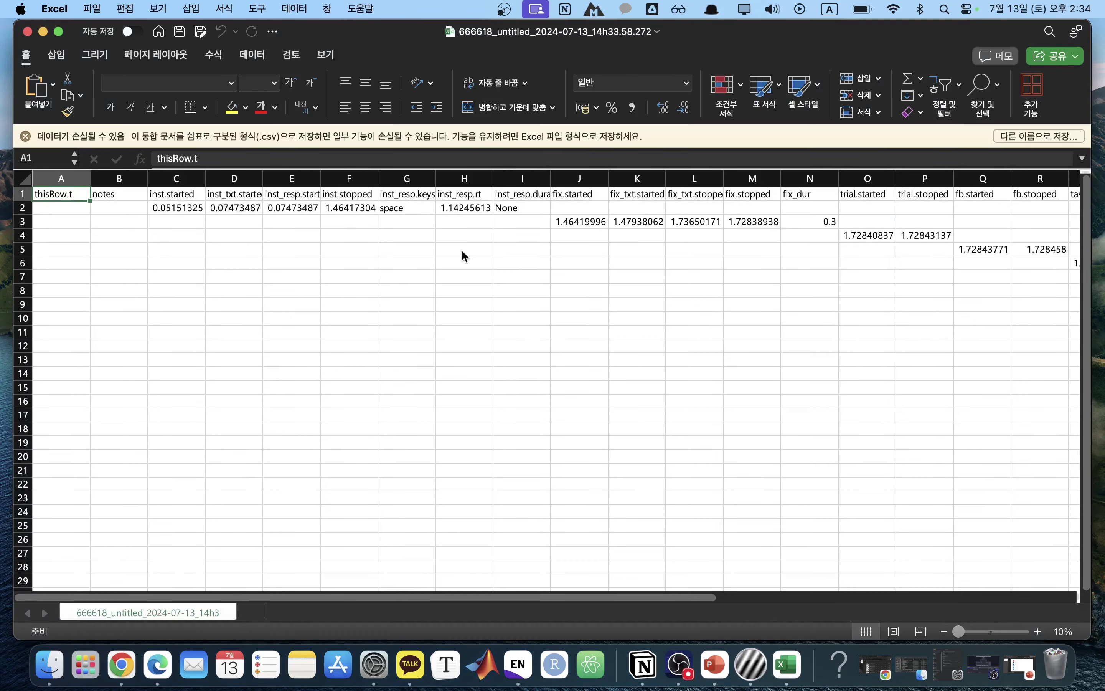
# - Check the fix_dur column in the results file, close the file, and return to PsychoPy Builder
pyautogui.hscroll(5, 525, 275)
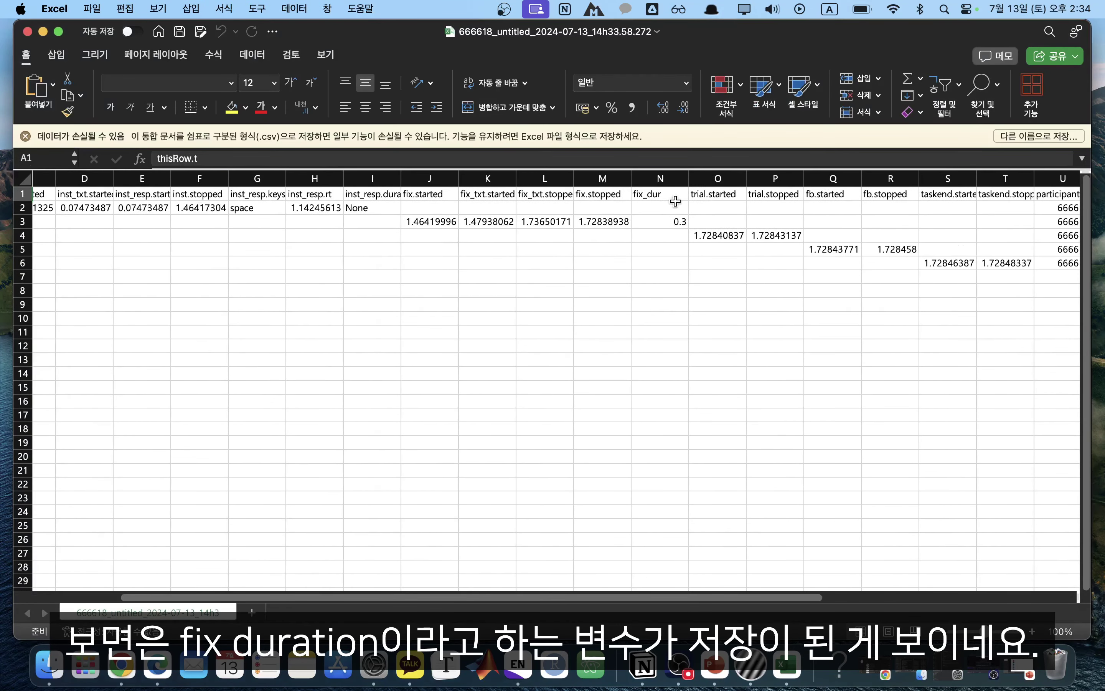
pyautogui.click(660, 178)
pyautogui.hscroll(7, 710, 276)
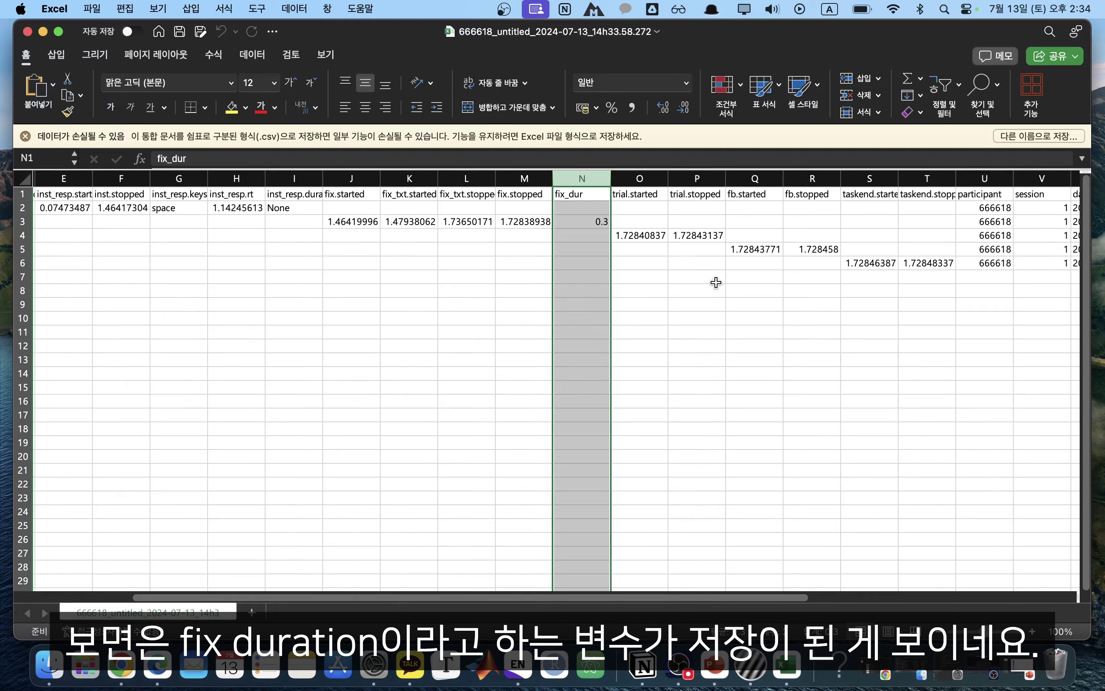
pyautogui.hscroll(-7, 715, 282)
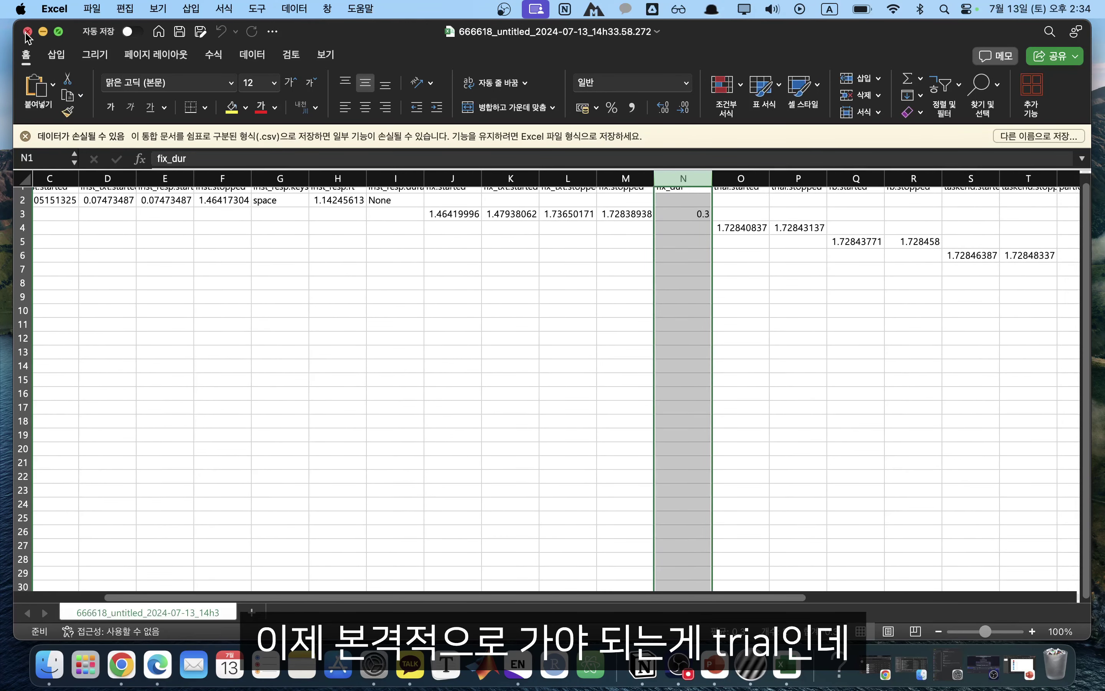
pyautogui.click(27, 31)
pyautogui.click(416, 558)
pyautogui.click(171, 445)
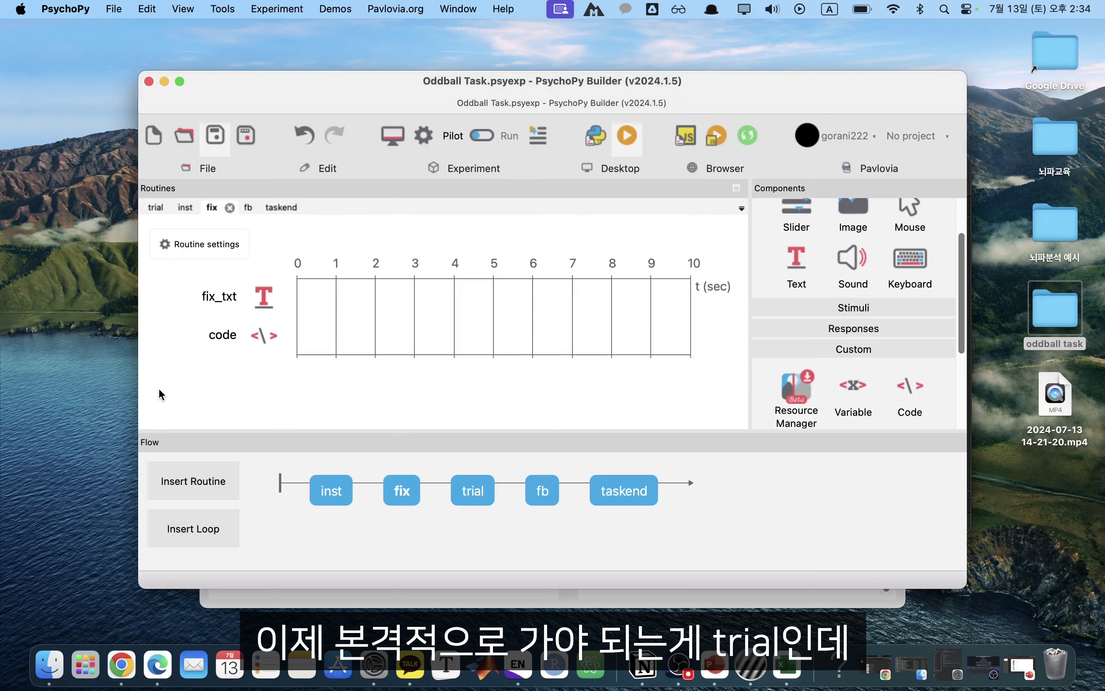
# - Show the trial routine, switch to PowerPoint, and review the task slide's target and filler squares with their f and j response keys
pyautogui.click(475, 491)
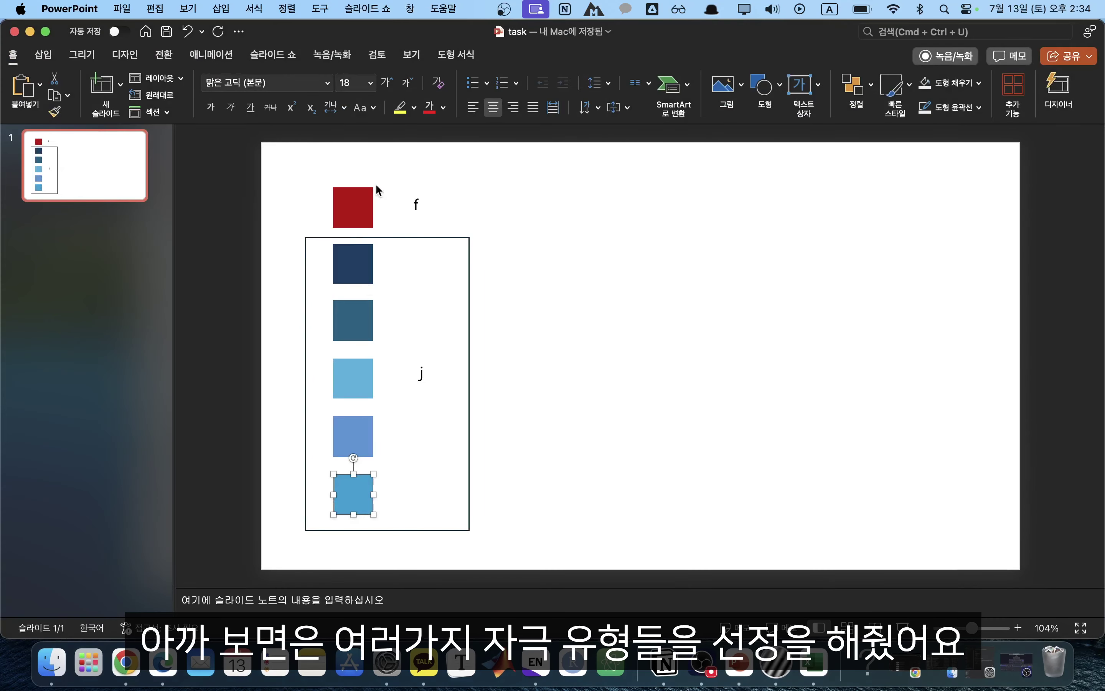
pyautogui.moveTo(280, 144); pyautogui.dragTo(579, 561)
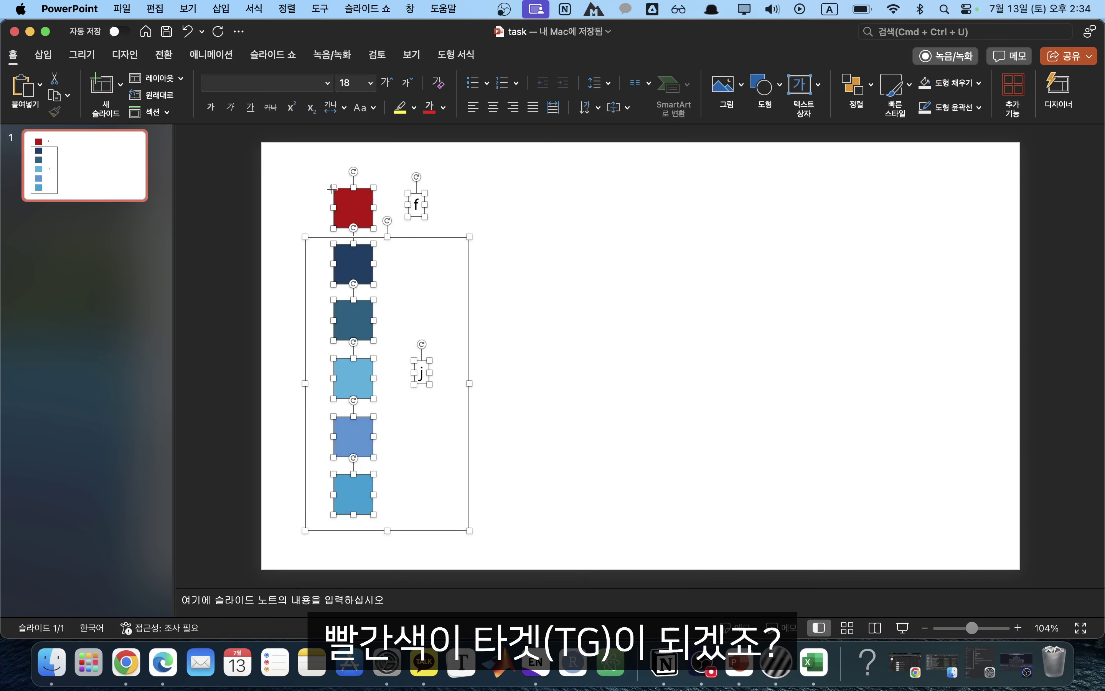
pyautogui.click(464, 233)
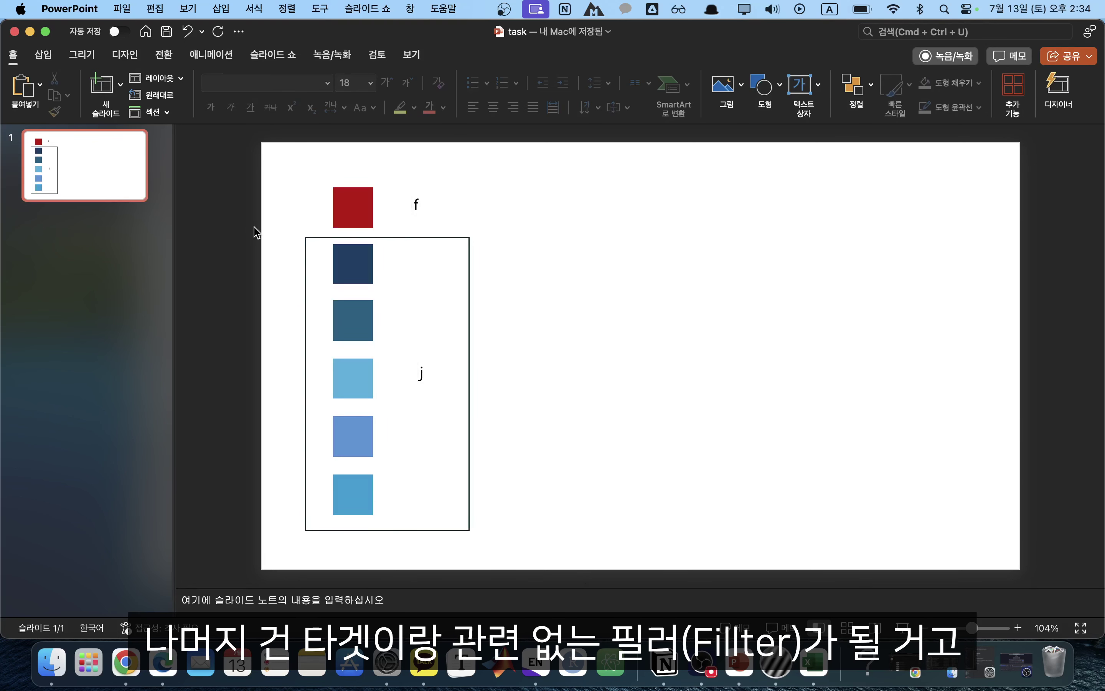
pyautogui.moveTo(277, 234); pyautogui.dragTo(661, 590)
pyautogui.click(632, 548)
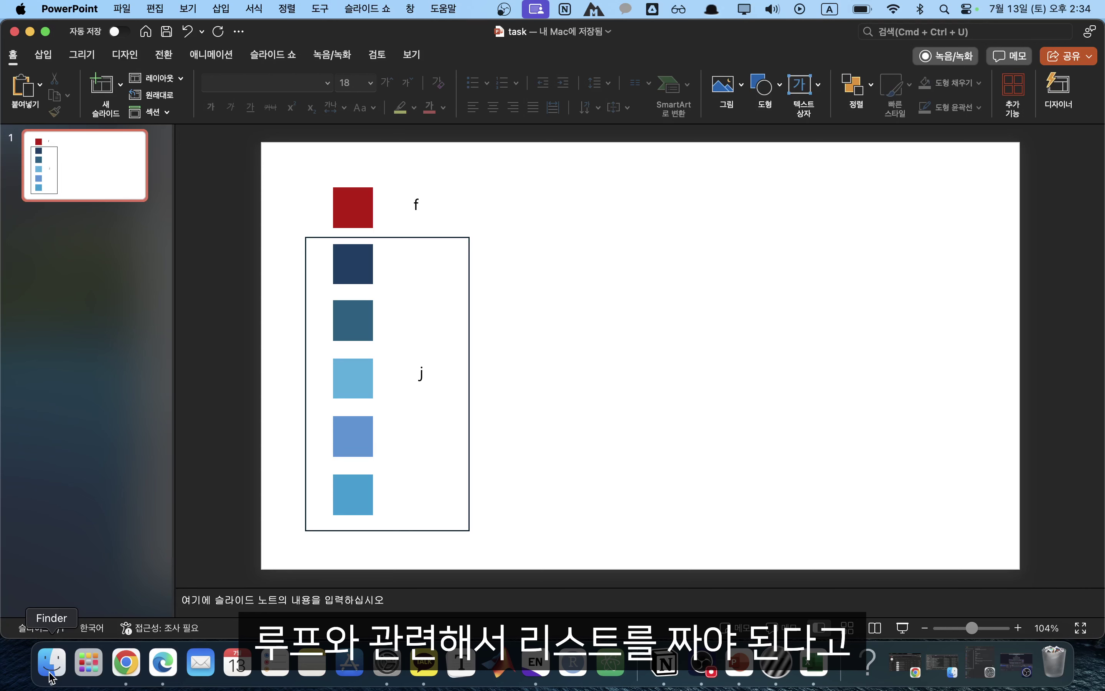
# - Switch to Excel, create a blank workbook, and enter the header type in cell A1
pyautogui.click(820, 673)
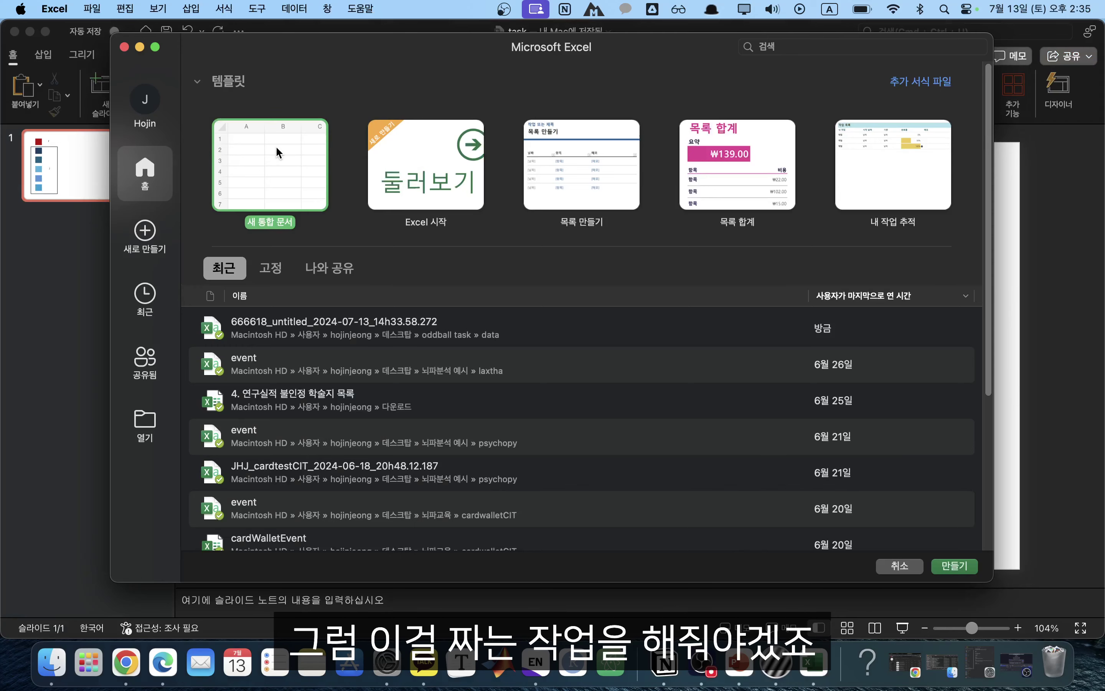
pyautogui.press('Return')
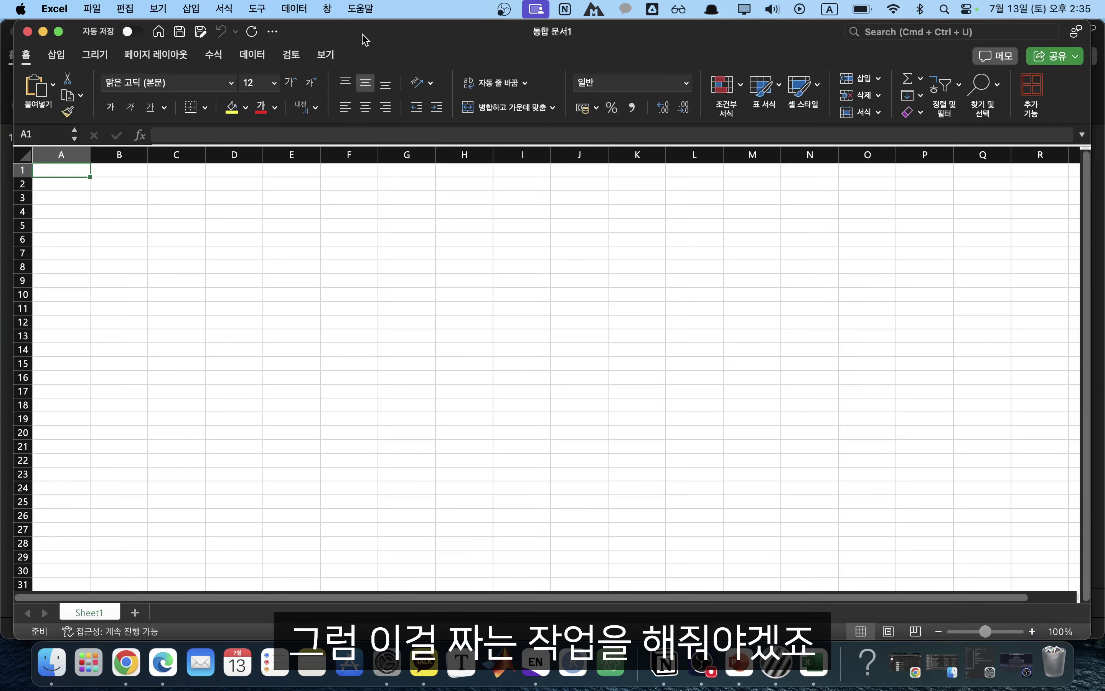
pyautogui.moveTo(363, 36); pyautogui.dragTo(420, 185)
pyautogui.write('type')
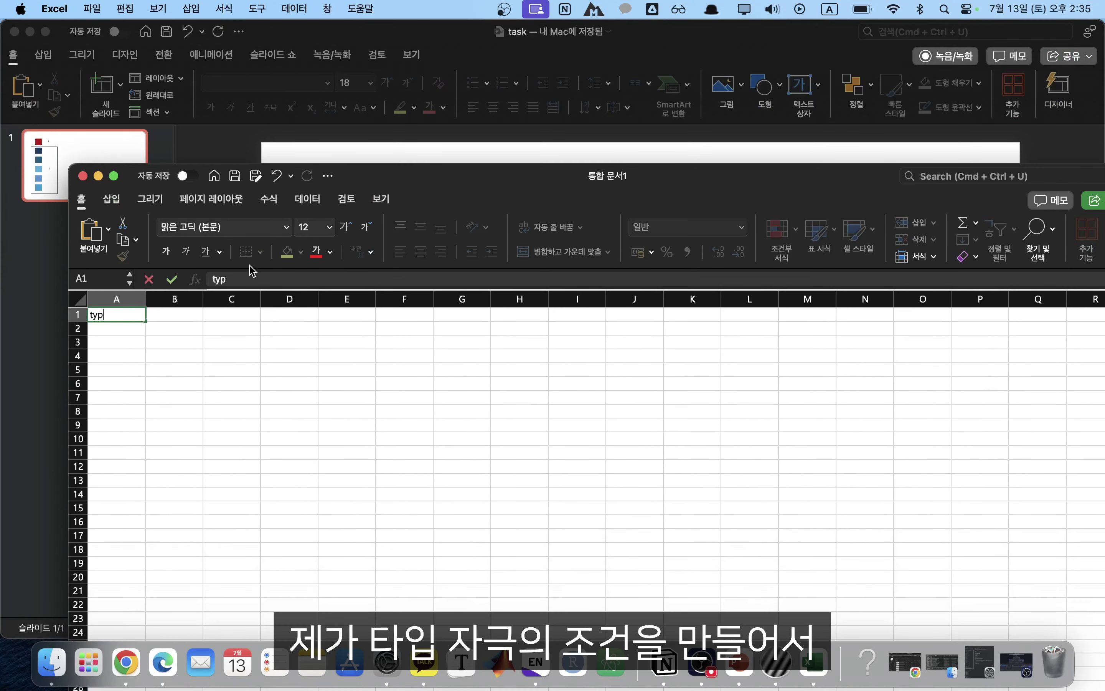
pyautogui.press('Return')
# - Enter Target in cell A2 as the first stimulus type
pyautogui.write('TG')
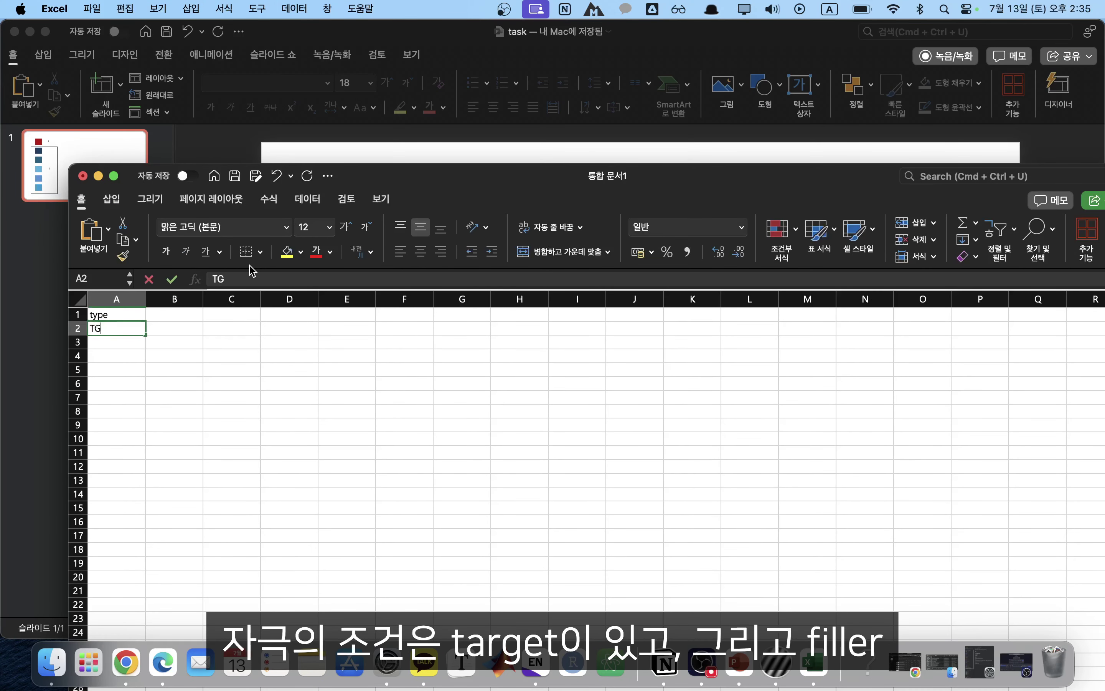
pyautogui.press('BackSpace')
pyautogui.press('BackSpace')
pyautogui.write('Target')
pyautogui.press('Return')
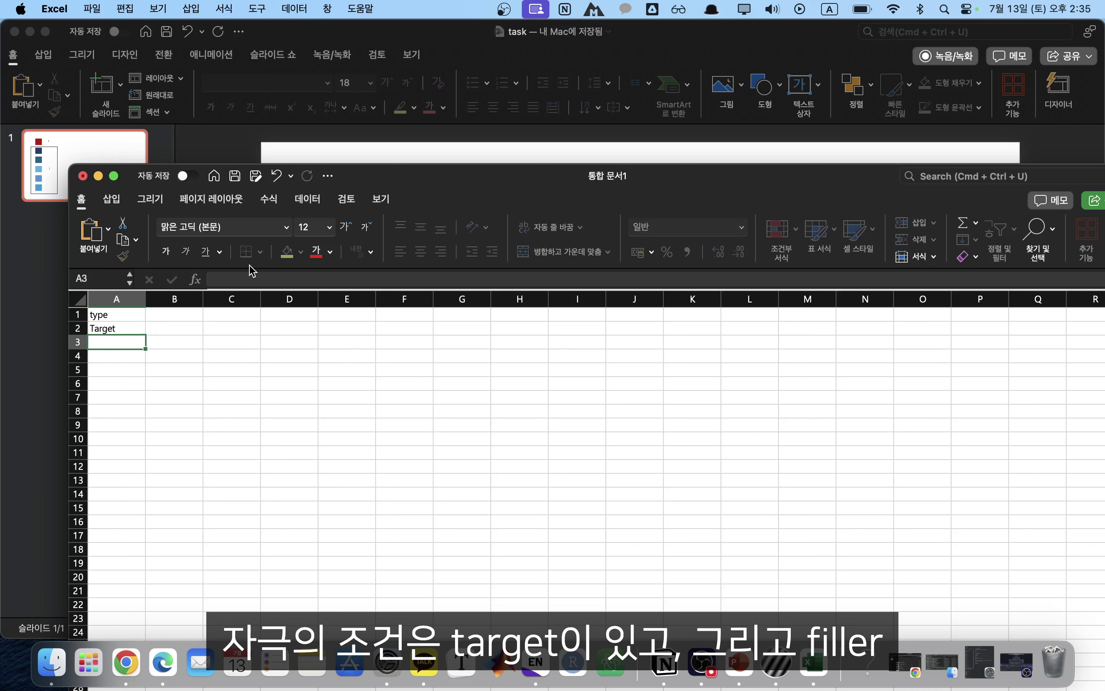
# - Set cell A2 of the type column to the target label TG
pyautogui.press('Up')
pyautogui.press('Up')
pyautogui.press('Down')
pyautogui.write('TG')
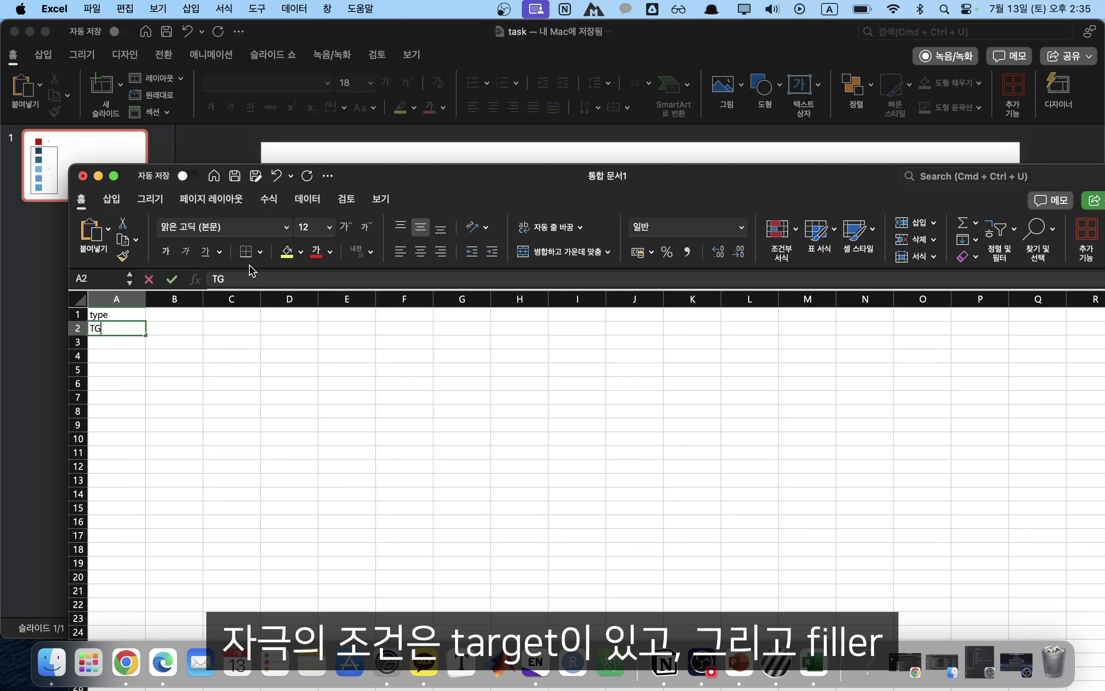
pyautogui.press('Return')
# - List the filler types F1, F2, F3, F4 and F5 in cells A3 to A7, and select cell B1
pyautogui.write('F1')
pyautogui.press('Return')
pyautogui.write('F2')
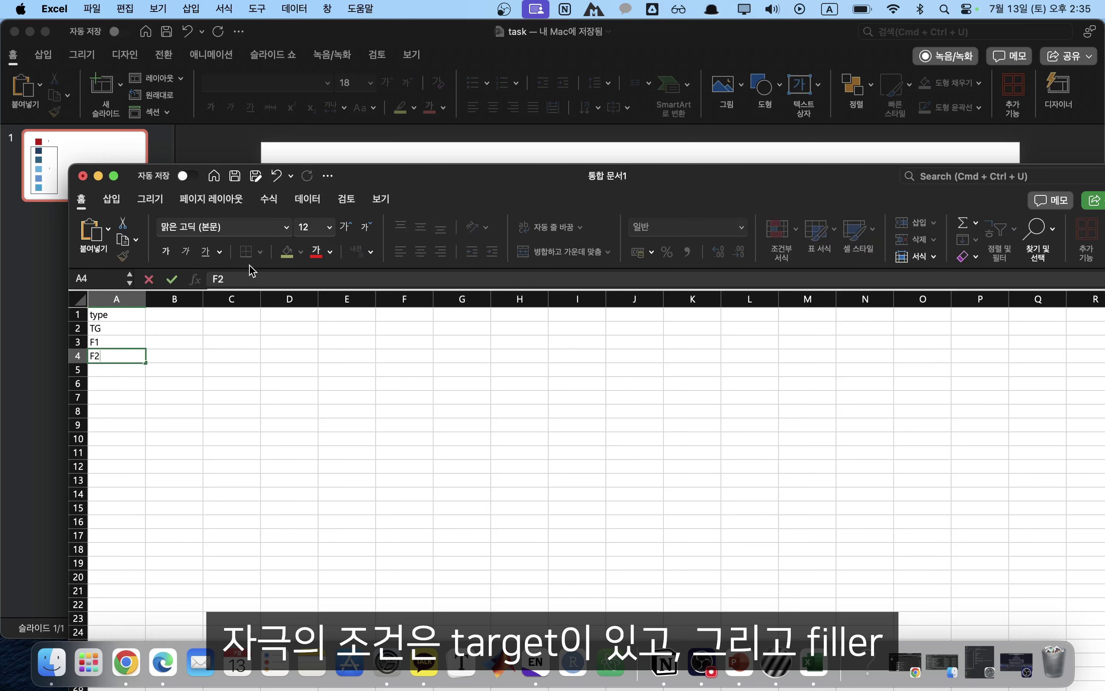
pyautogui.press('Return')
pyautogui.write('F3')
pyautogui.press('Return')
pyautogui.write('F4')
pyautogui.press('Return')
pyautogui.write('F5')
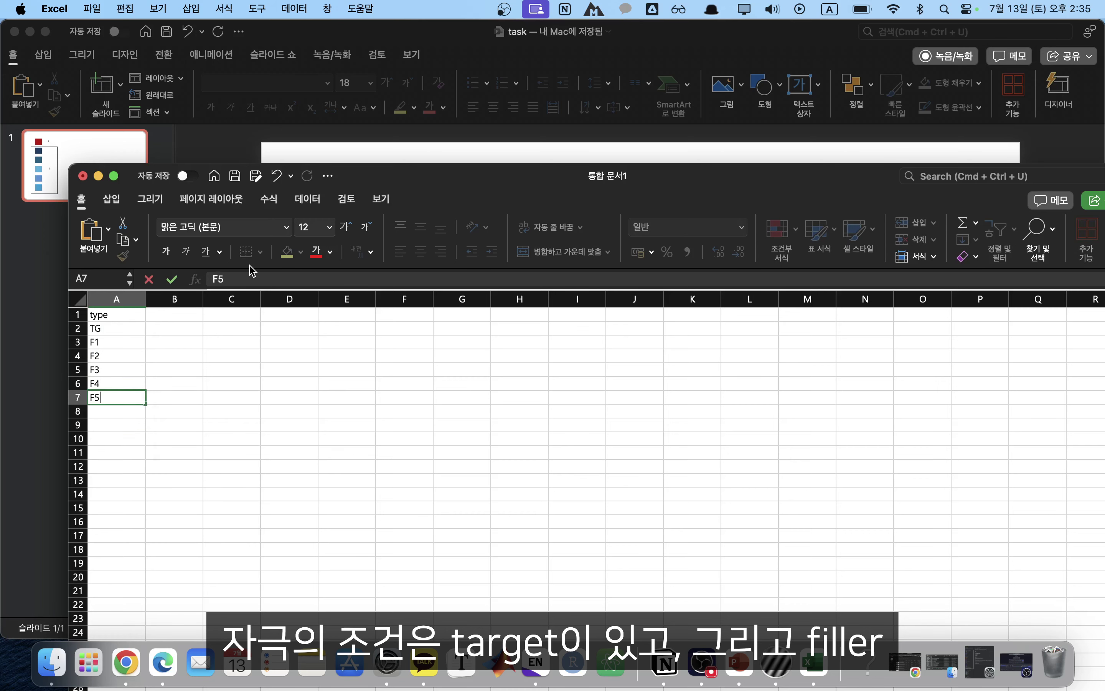
pyautogui.press('Return')
pyautogui.click(176, 314)
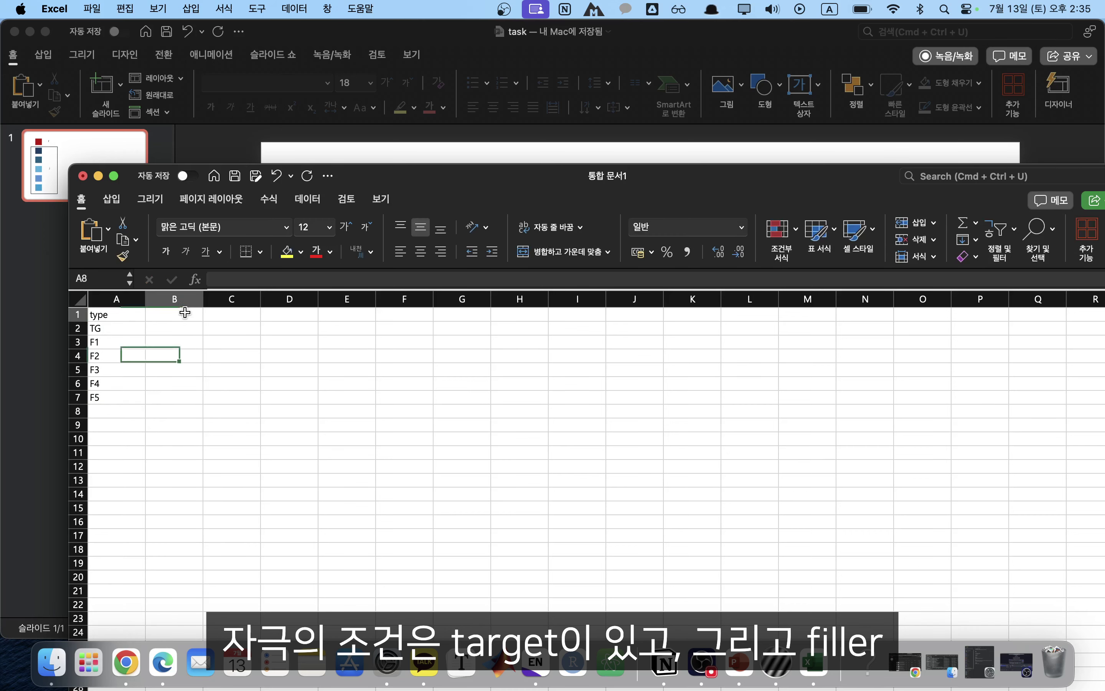
# - Enter the header stim_color in cell B1
pyautogui.moveTo(418, 177); pyautogui.dragTo(377, 214)
pyautogui.write('stim')
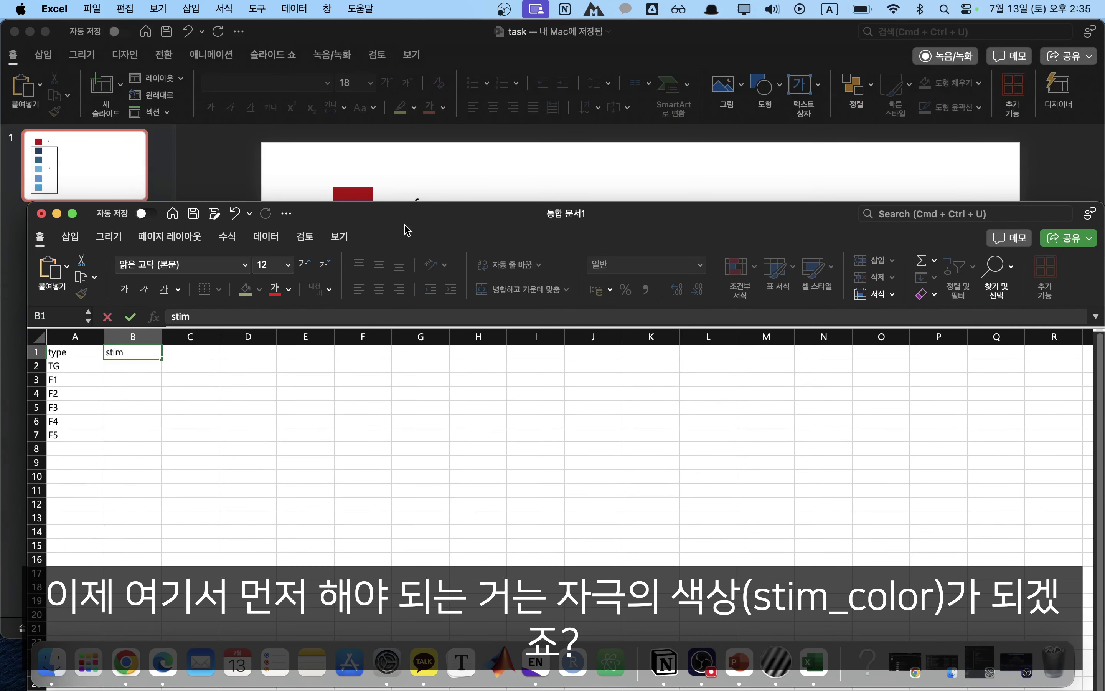
pyautogui.write('_color')
pyautogui.press('Return')
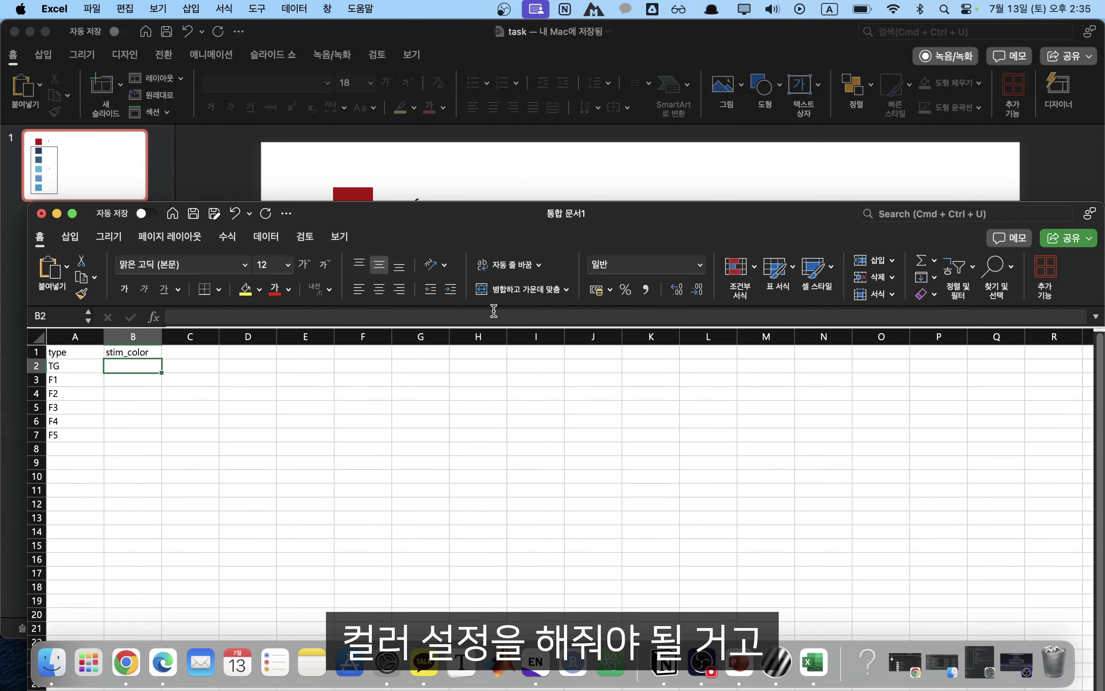
# - Enter the header CRESP in cell C1 for the correct response
pyautogui.click(326, 408)
pyautogui.moveTo(477, 222); pyautogui.dragTo(491, 378)
pyautogui.click(192, 508)
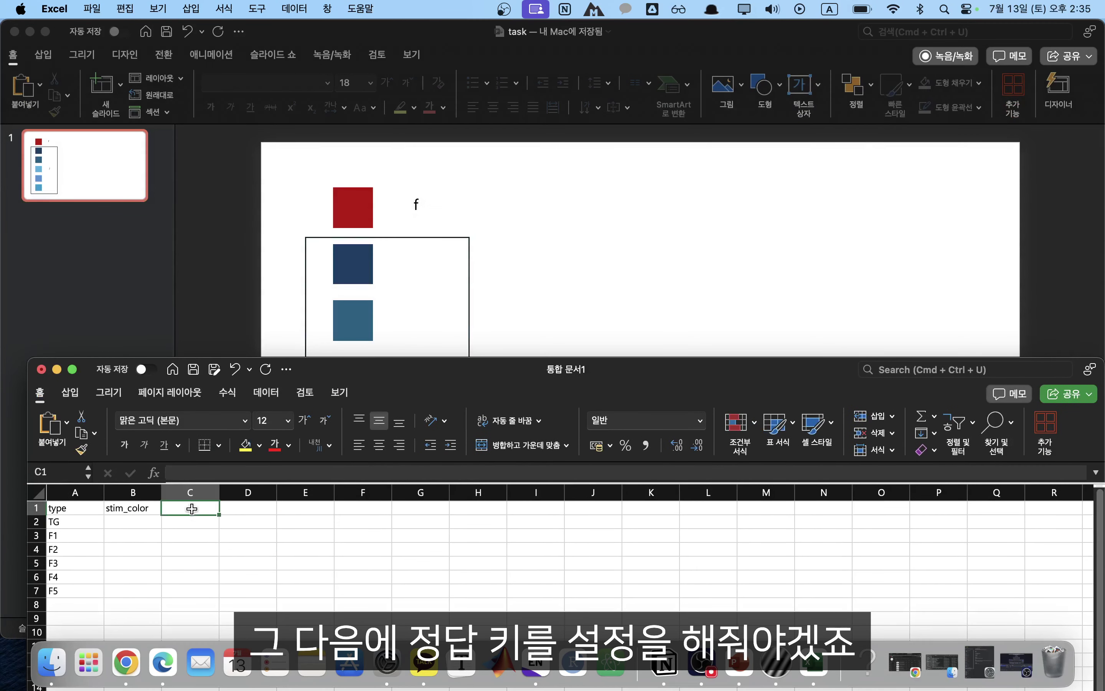
pyautogui.write('CRESP')
pyautogui.press('Return')
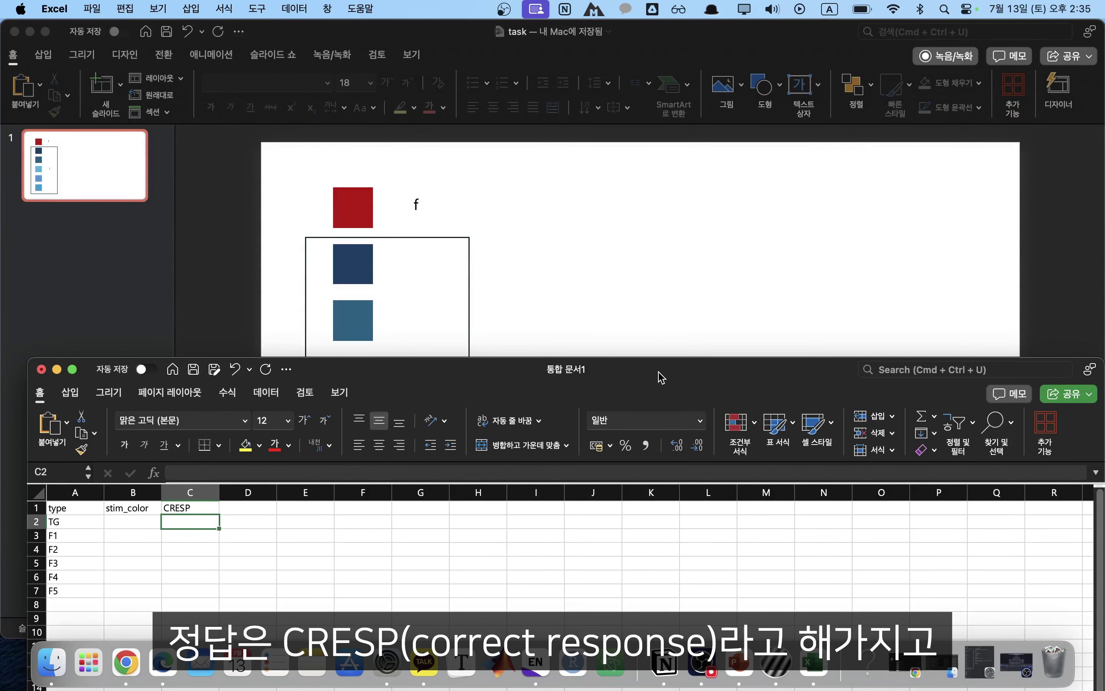
# - Fill the CRESP column with f for the target TG and j for fillers F1 to F5 in cells C3 to C7
pyautogui.moveTo(661, 377); pyautogui.dragTo(716, 240)
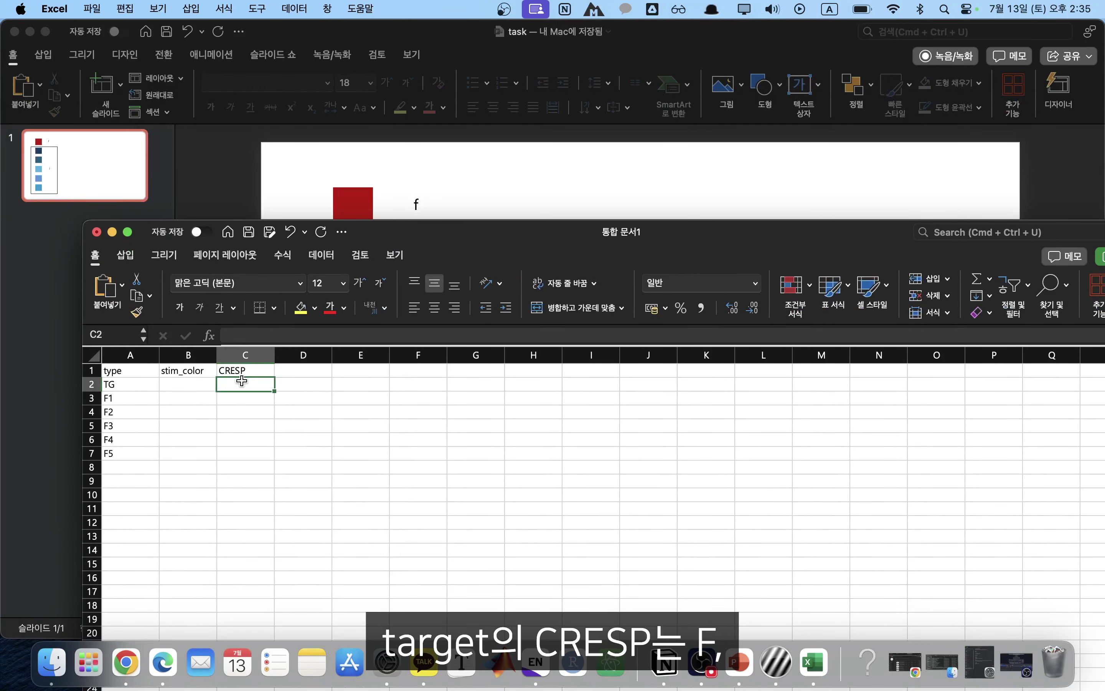
pyautogui.write('f')
pyautogui.press('Return')
pyautogui.write('j')
pyautogui.press('Return')
pyautogui.click(263, 399)
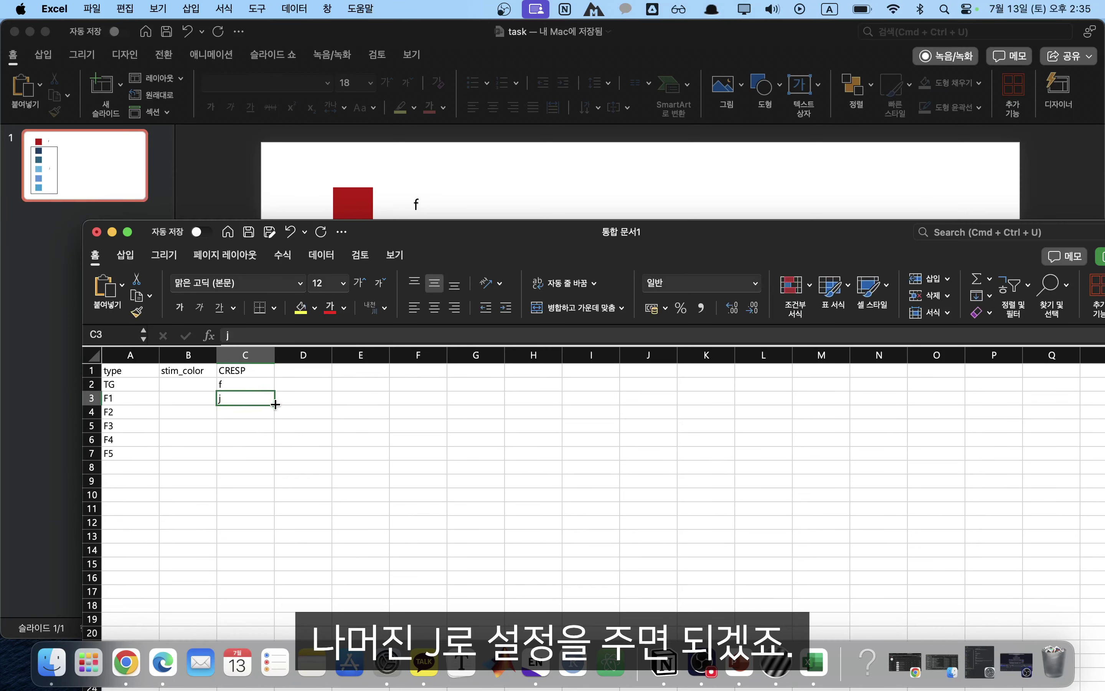
pyautogui.moveTo(274, 405); pyautogui.dragTo(279, 457)
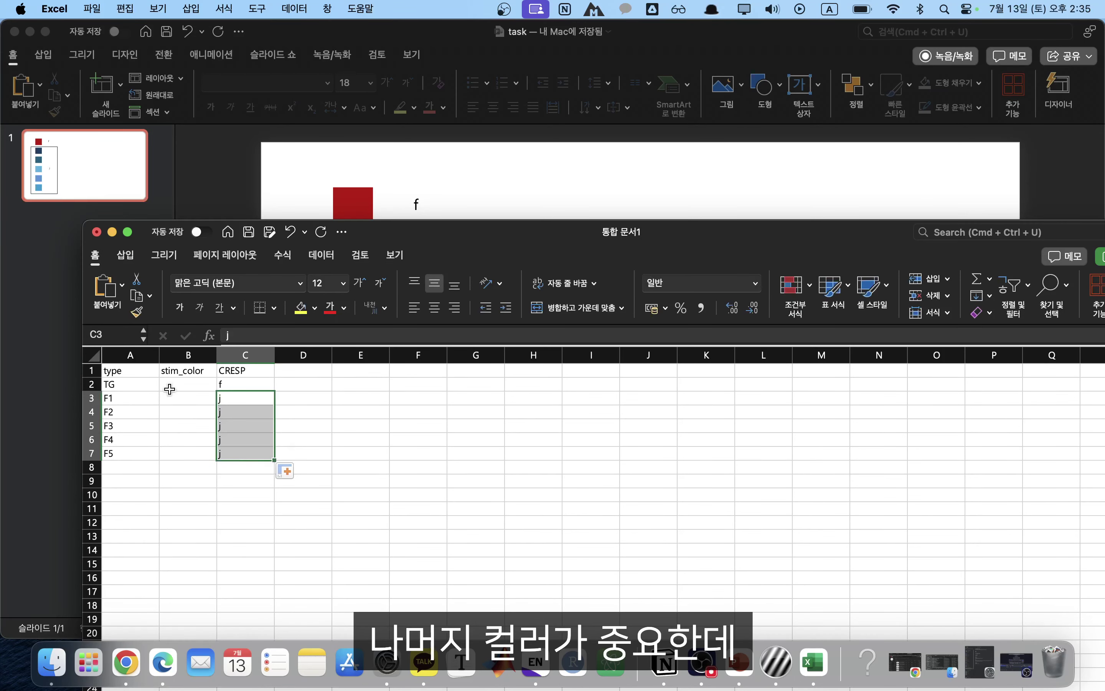
# - Switch to the PowerPoint slide with the colored squares and select the red target square
pyautogui.moveTo(170, 385); pyautogui.dragTo(171, 452)
pyautogui.click(472, 428)
pyautogui.click(384, 183)
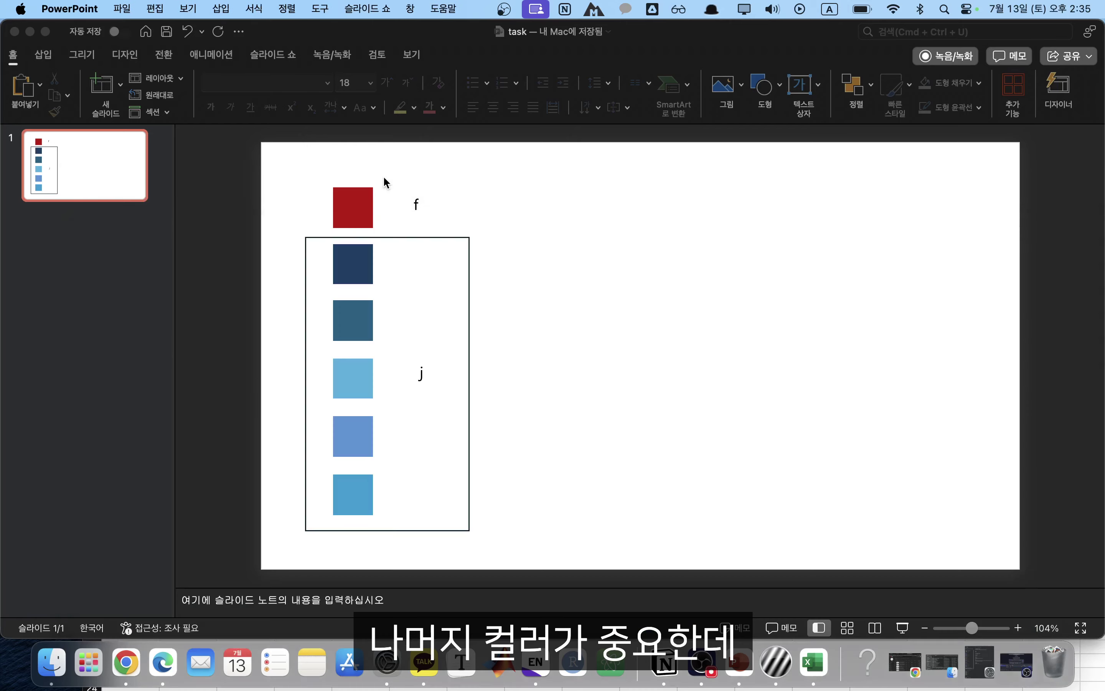
pyautogui.click(354, 192)
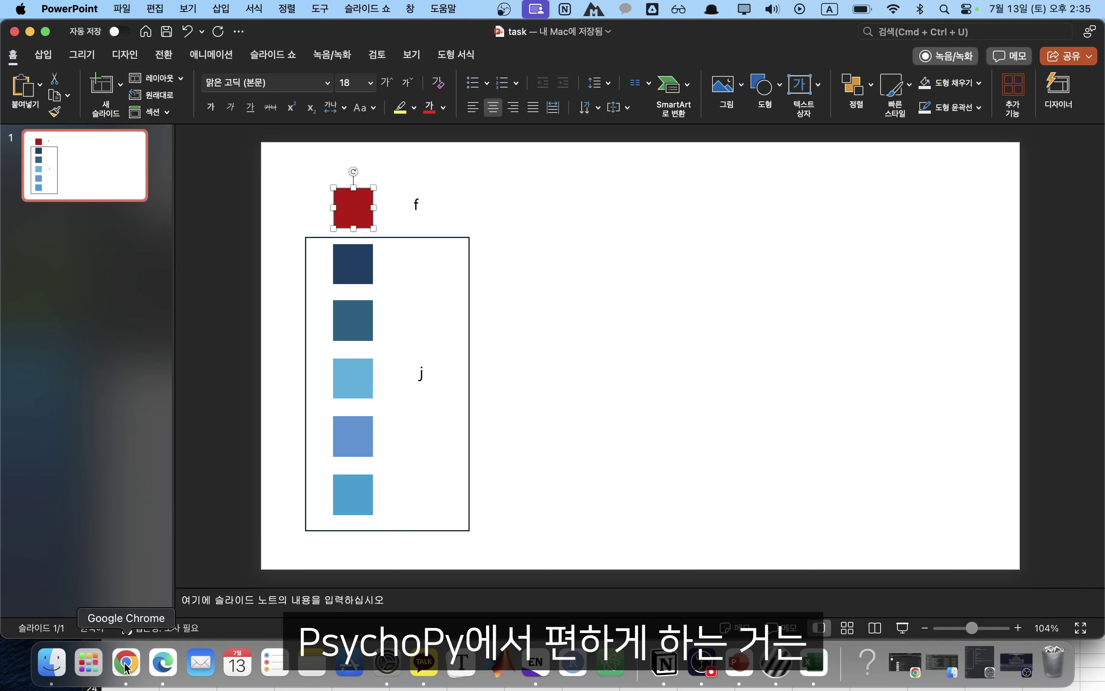
pyautogui.press('super+Tab')
pyautogui.press('super+Tab')
pyautogui.click(487, 144)
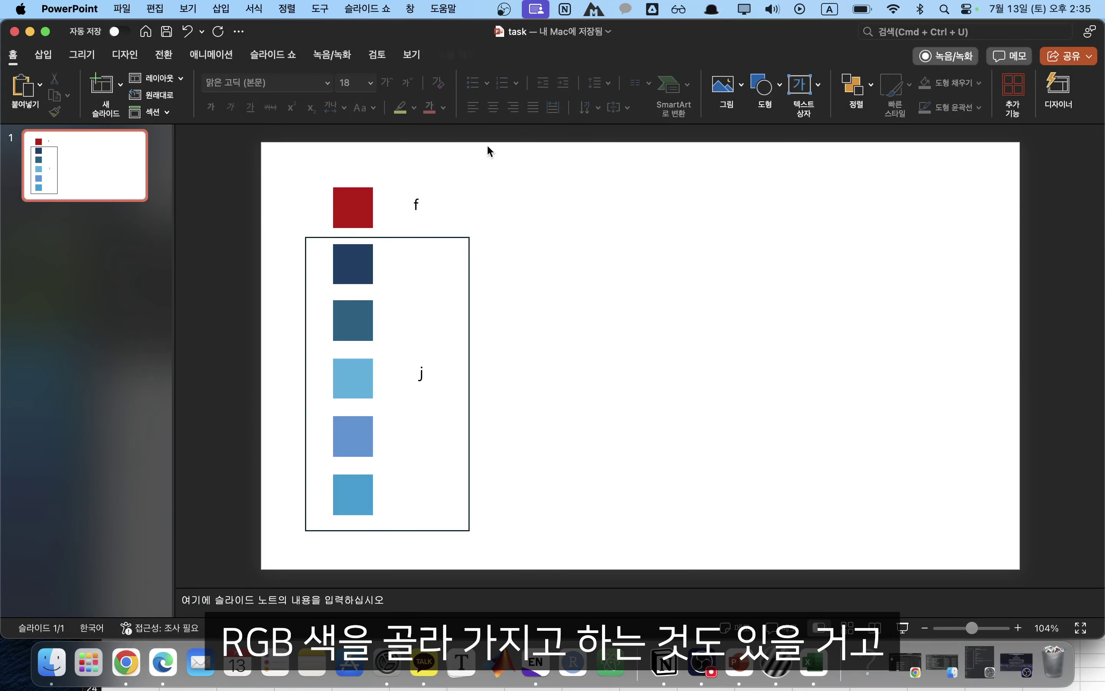
pyautogui.click(336, 227)
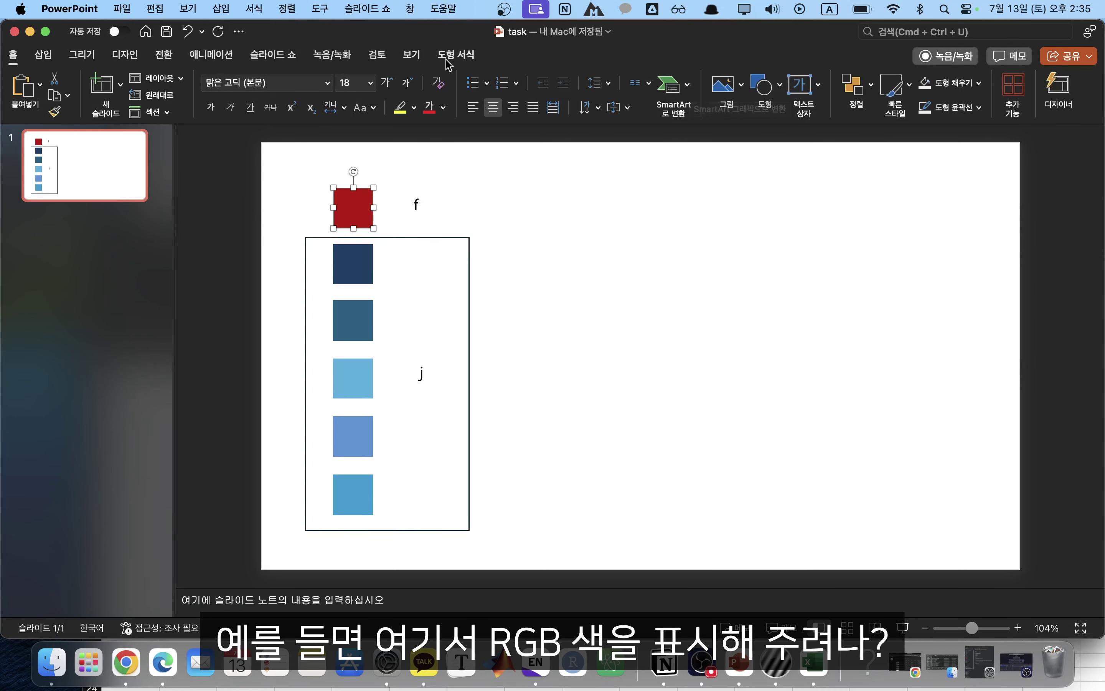
# - Open the custom font color settings with RGB sliders and sample the red square's fill with the eyedropper to read its RGB values
pyautogui.rightClick(359, 207)
pyautogui.click(443, 107)
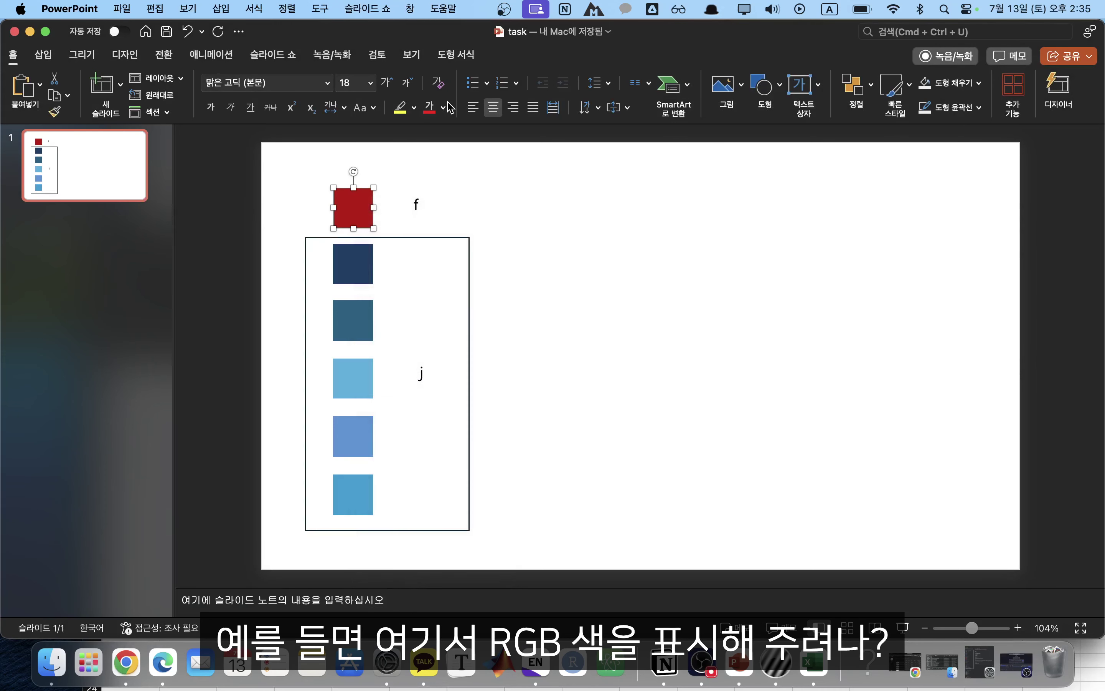
pyautogui.click(443, 107)
pyautogui.click(501, 279)
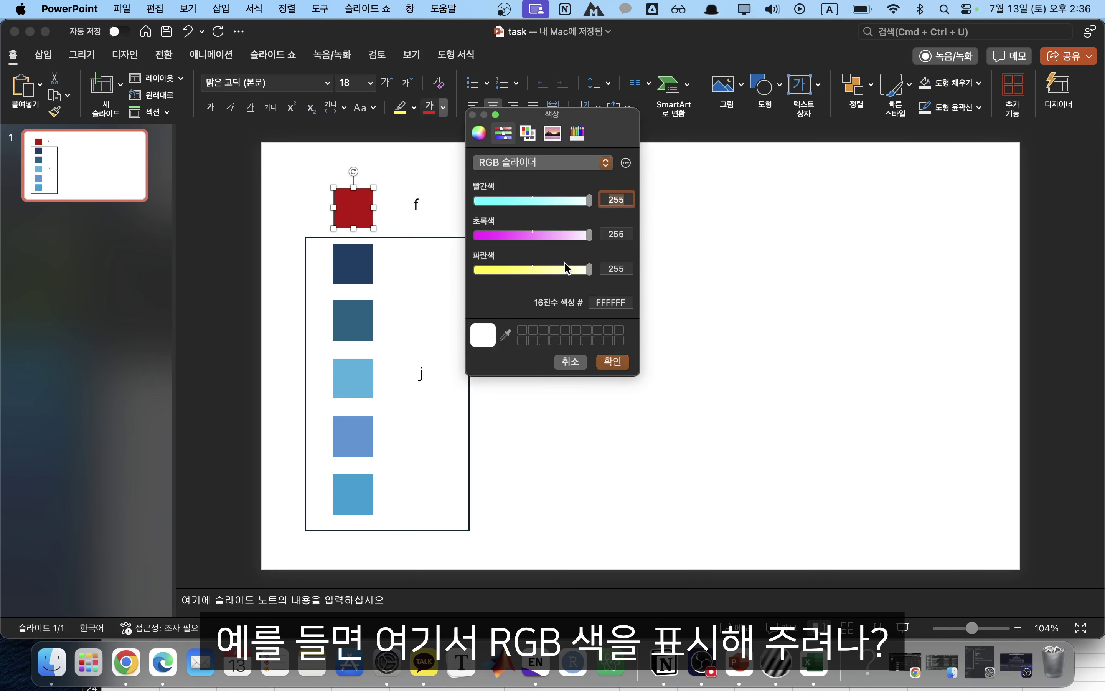
pyautogui.click(506, 337)
pyautogui.click(365, 209)
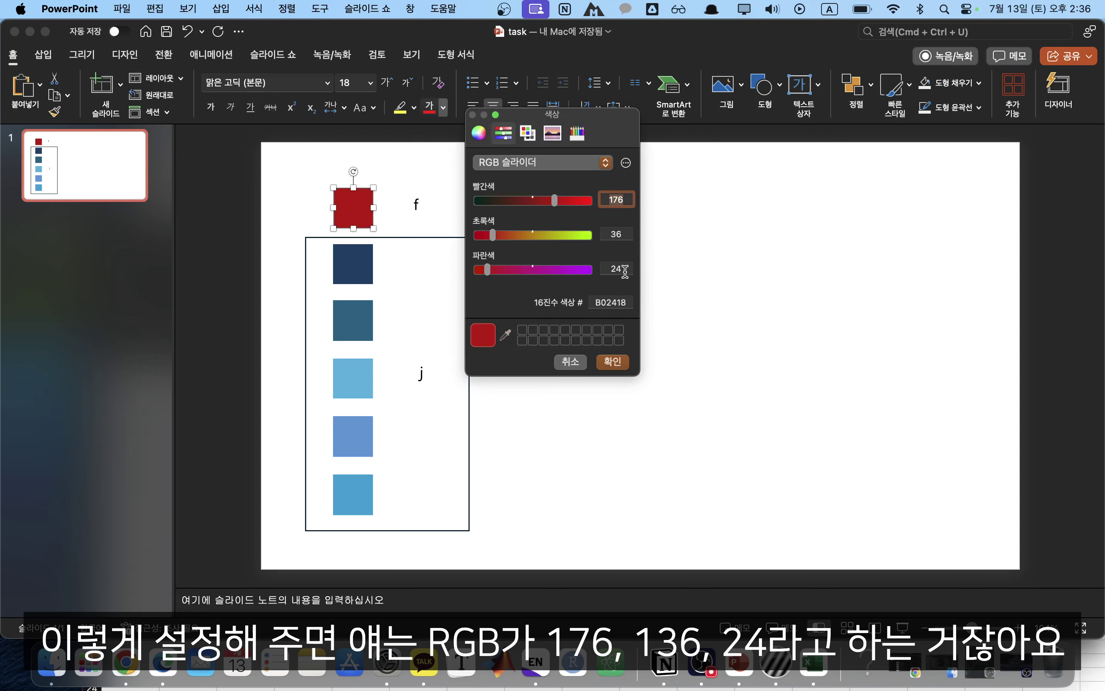
pyautogui.click(584, 165)
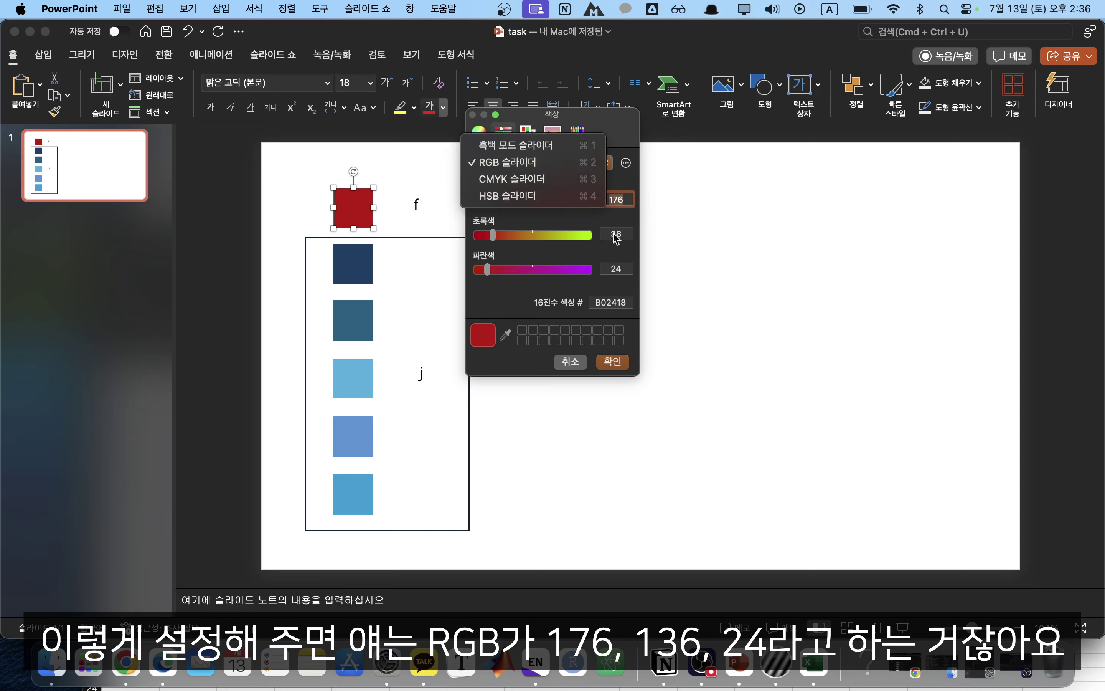
pyautogui.press('Escape')
# - Switch to Chrome, search the web for psychopy color in a new tab, and open PsychoPy's Color spaces page
pyautogui.press('cmd+Tab')
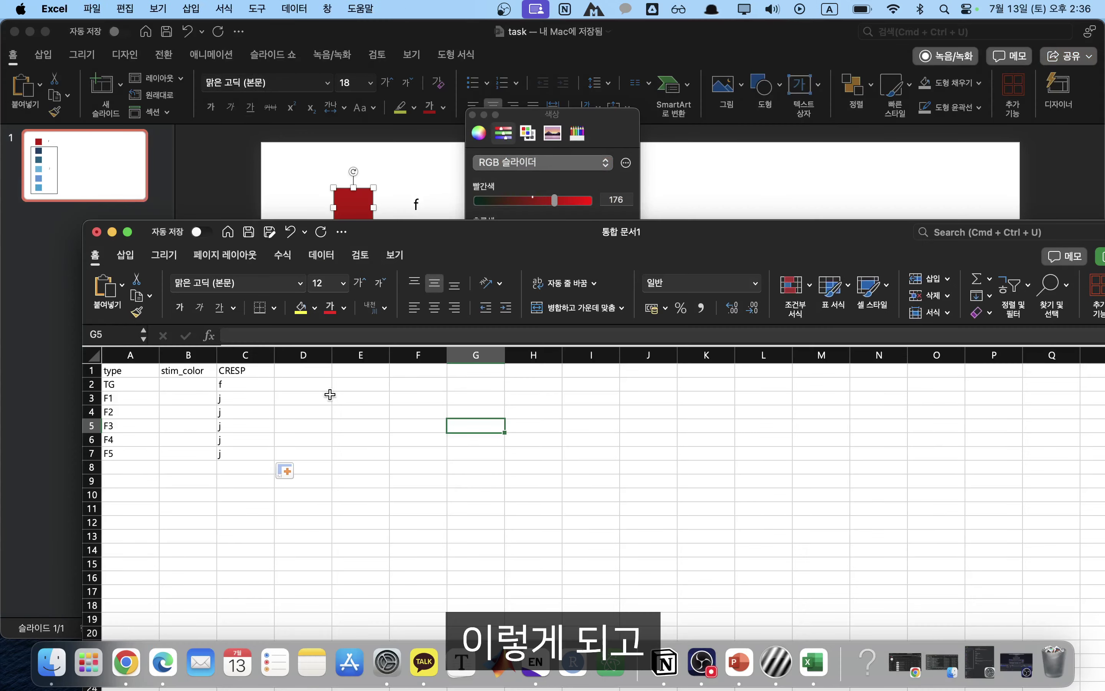
pyautogui.click(126, 663)
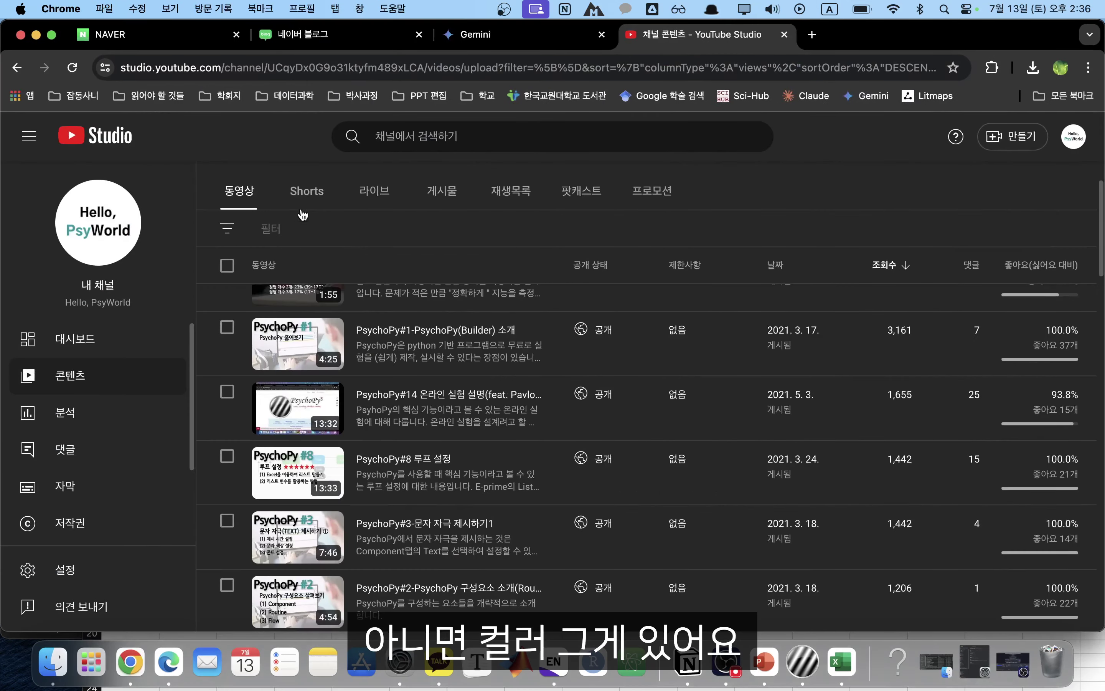
pyautogui.press('super+t')
pyautogui.write('psychopy color')
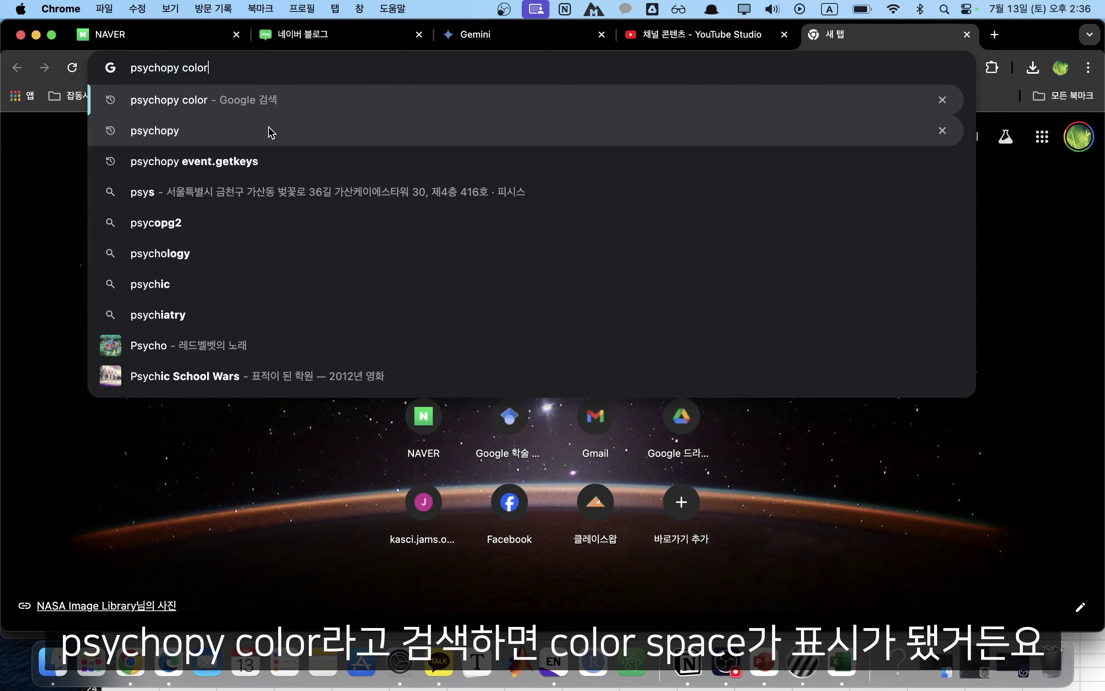
pyautogui.press('Return')
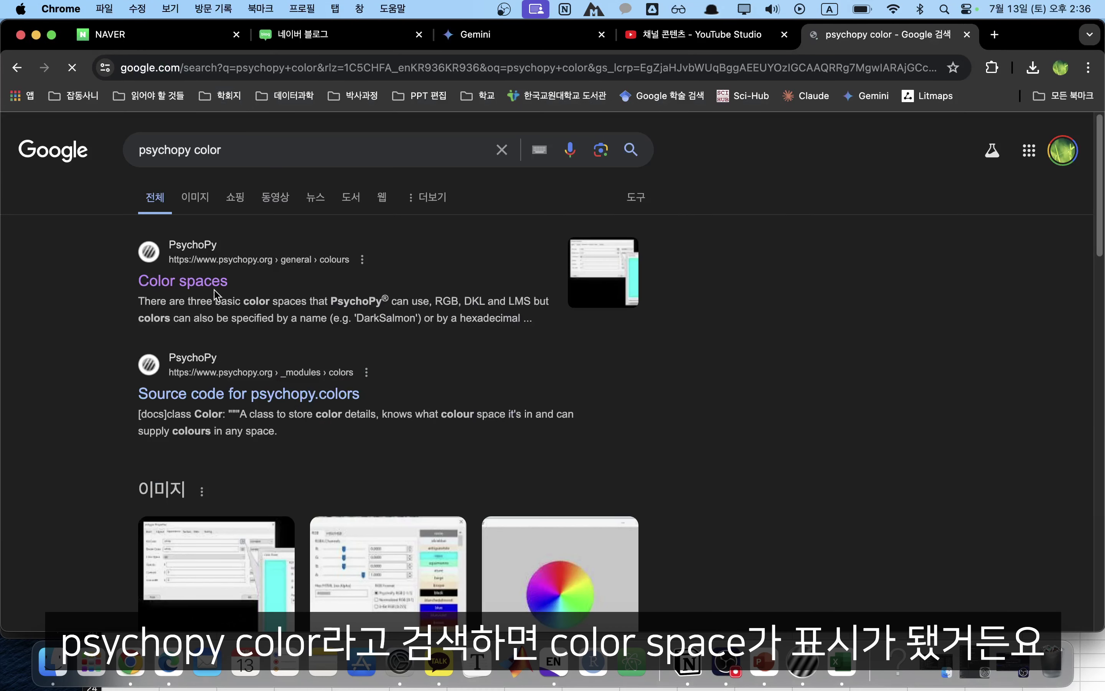
pyautogui.click(202, 283)
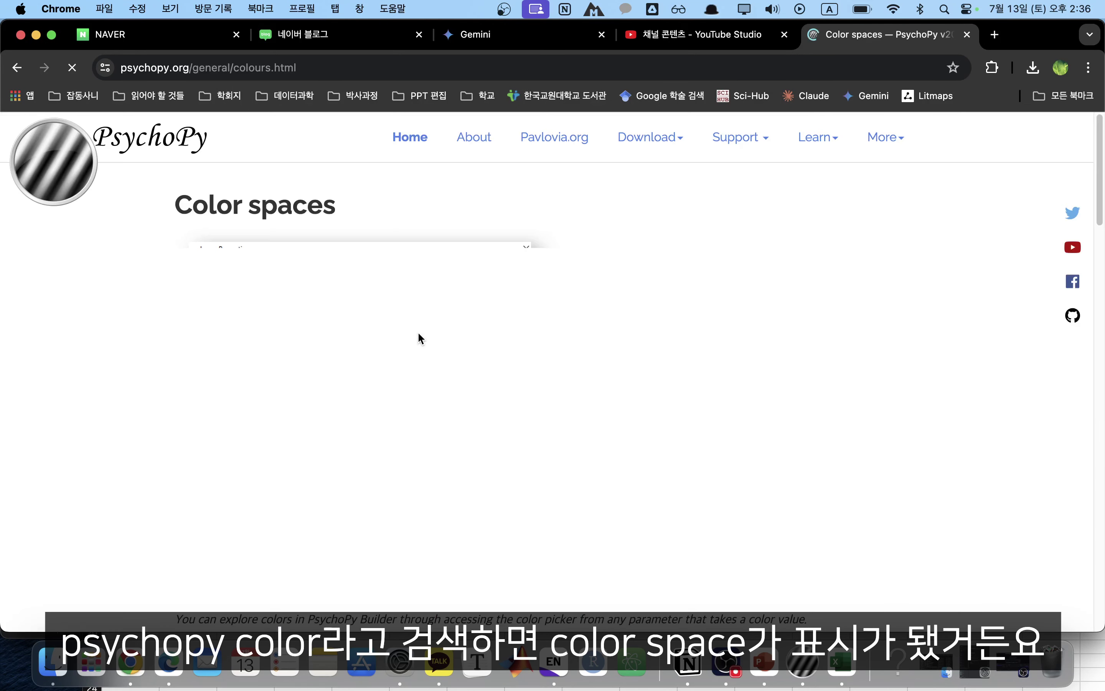
# - Look through the Color spaces page and open the web/X11 color names reference under Colors by name
pyautogui.scroll(-20, 457, 356)
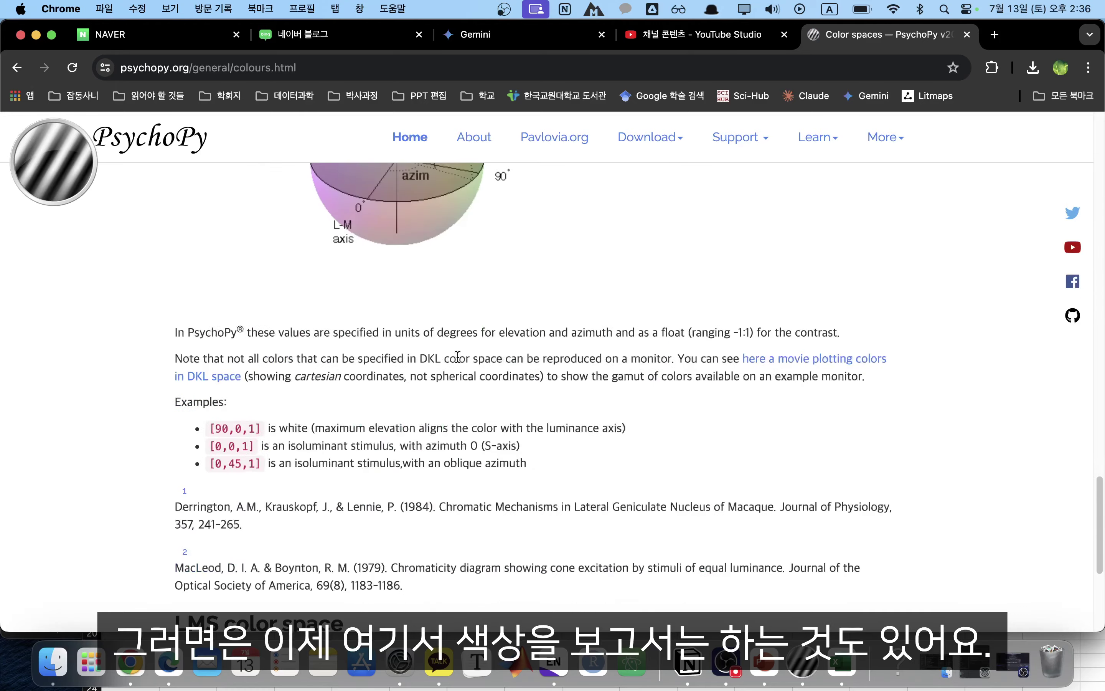
pyautogui.scroll(-5, 458, 357)
pyautogui.scroll(15, 458, 354)
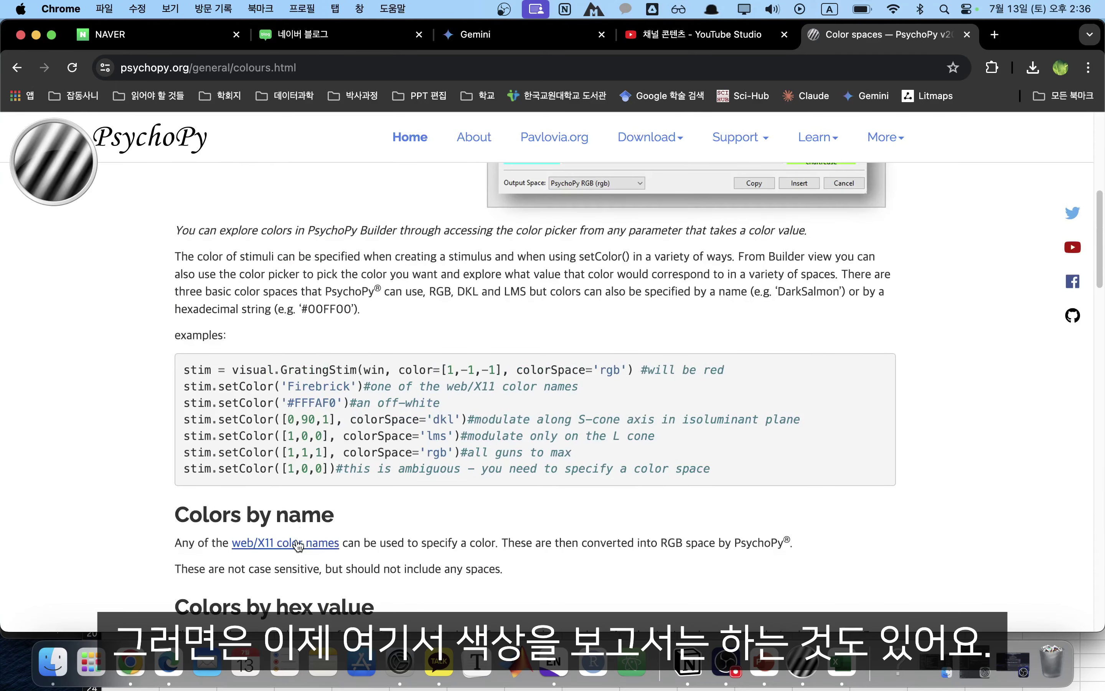
pyautogui.click(297, 544)
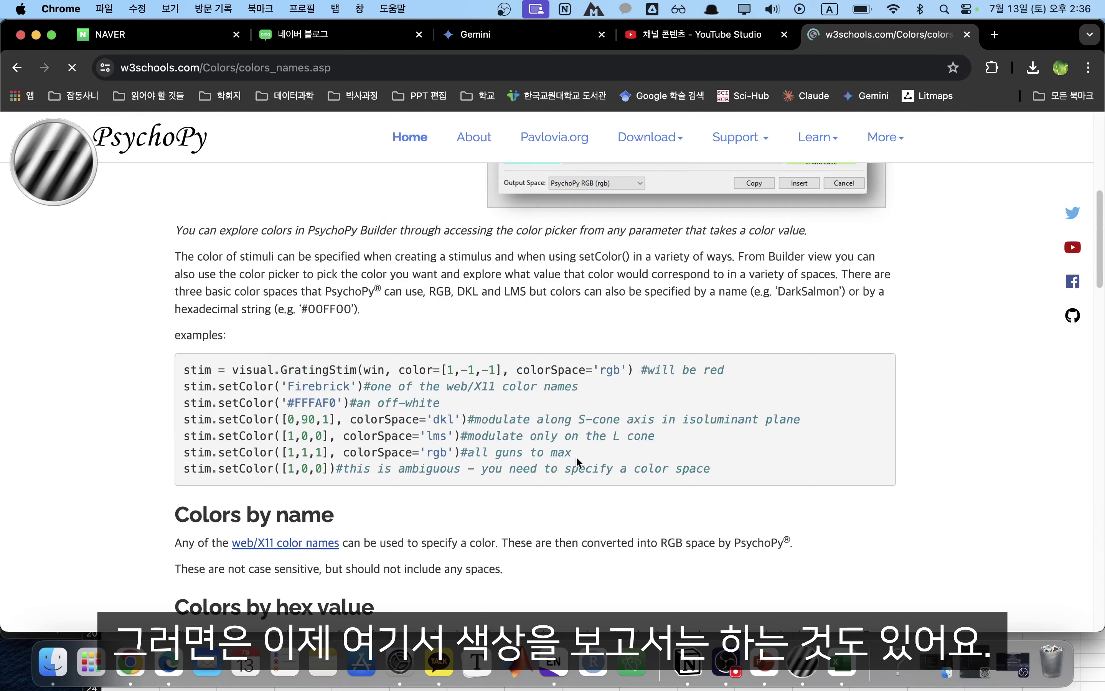
# - Find a red shade in the HTML color names list and copy the name FireBrick
pyautogui.scroll(-10, 580, 459)
pyautogui.scroll(-5, 584, 461)
pyautogui.scroll(7, 571, 457)
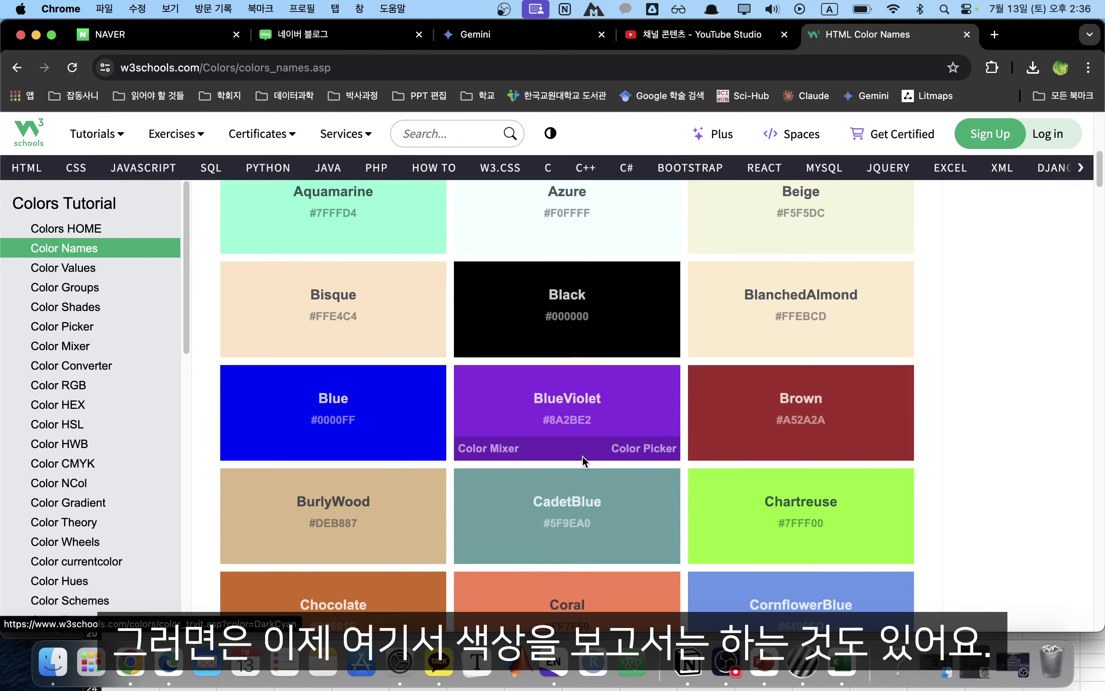
pyautogui.scroll(-15, 774, 448)
pyautogui.scroll(-10, 768, 448)
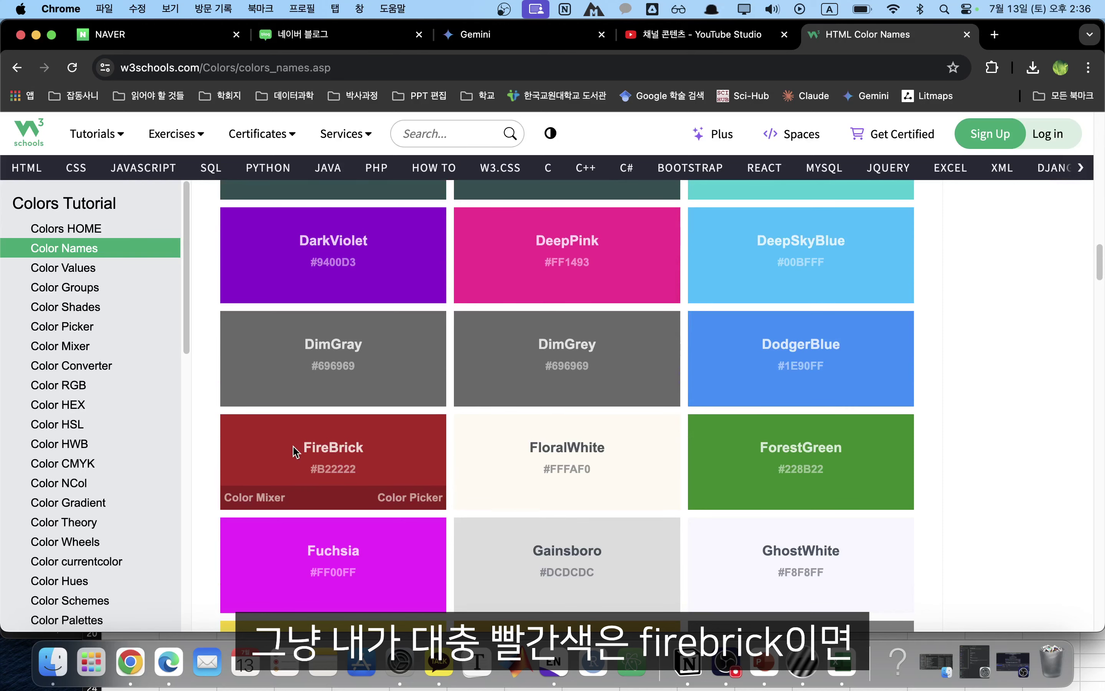
pyautogui.moveTo(296, 452); pyautogui.dragTo(381, 451)
pyautogui.press('super+c')
pyautogui.press('super+Tab')
pyautogui.press('super+Tab')
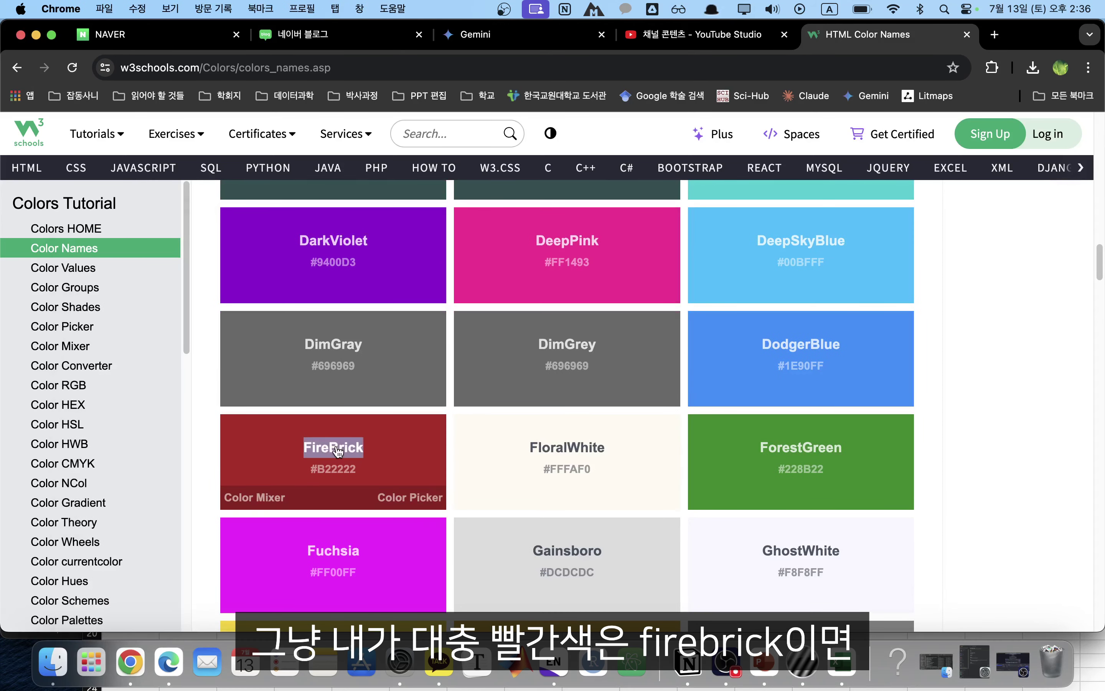
pyautogui.click(395, 477)
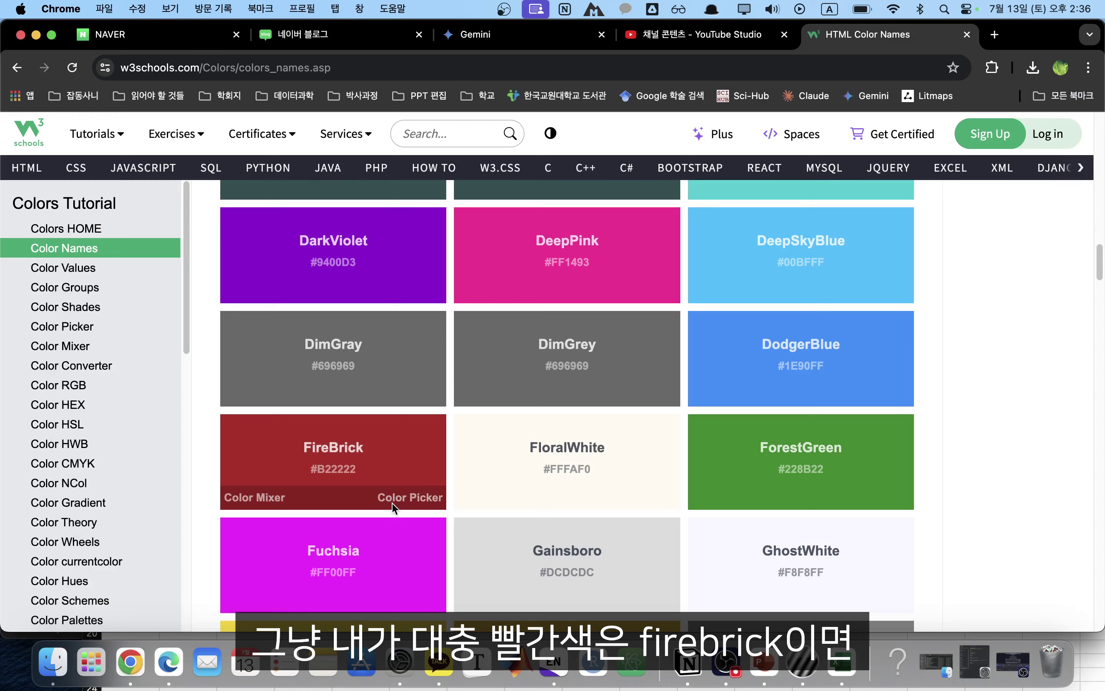
# - Browse the full HTML Color Names list to examine the available color names and their spelling
pyautogui.scroll(8, 504, 432)
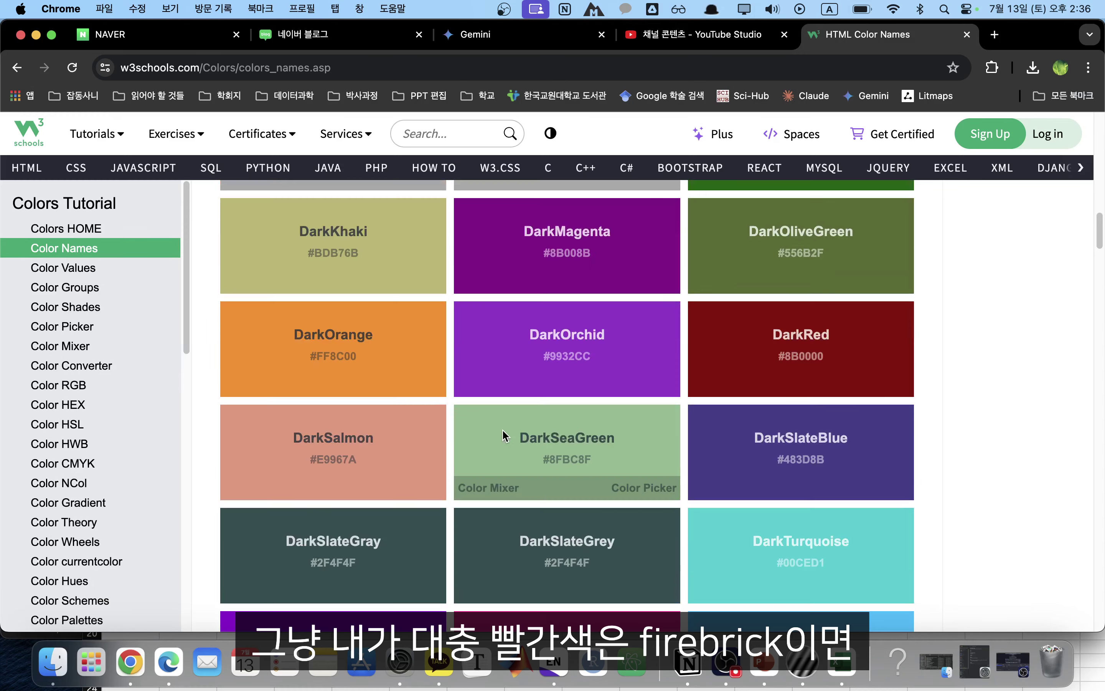
pyautogui.scroll(-20, 582, 482)
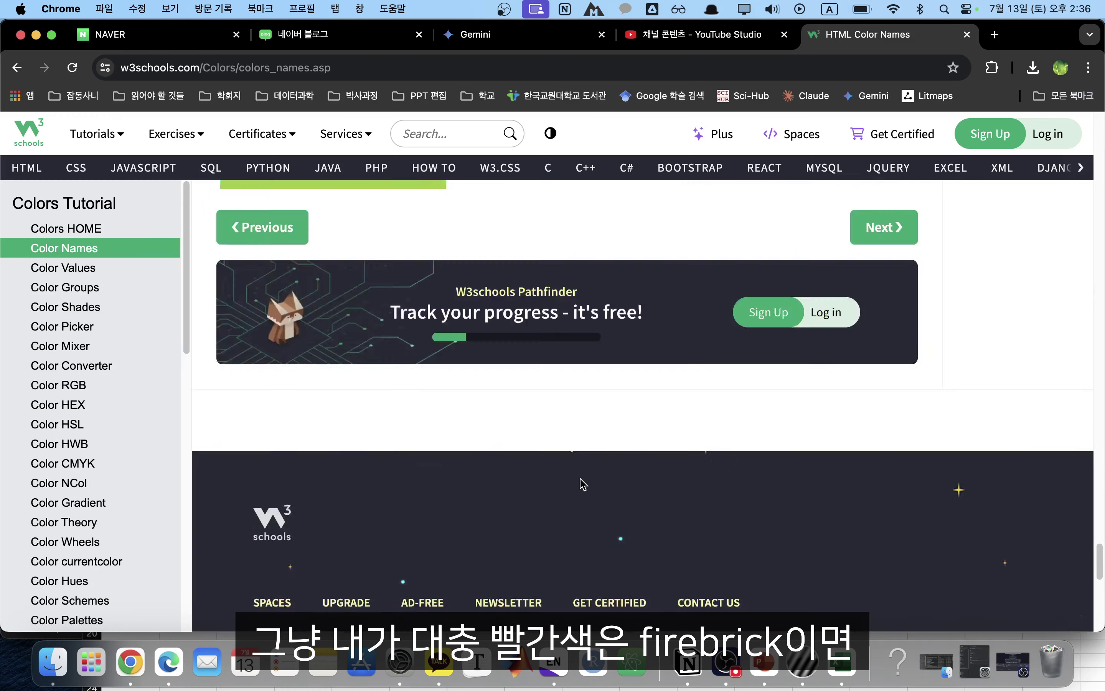
pyautogui.scroll(20, 583, 483)
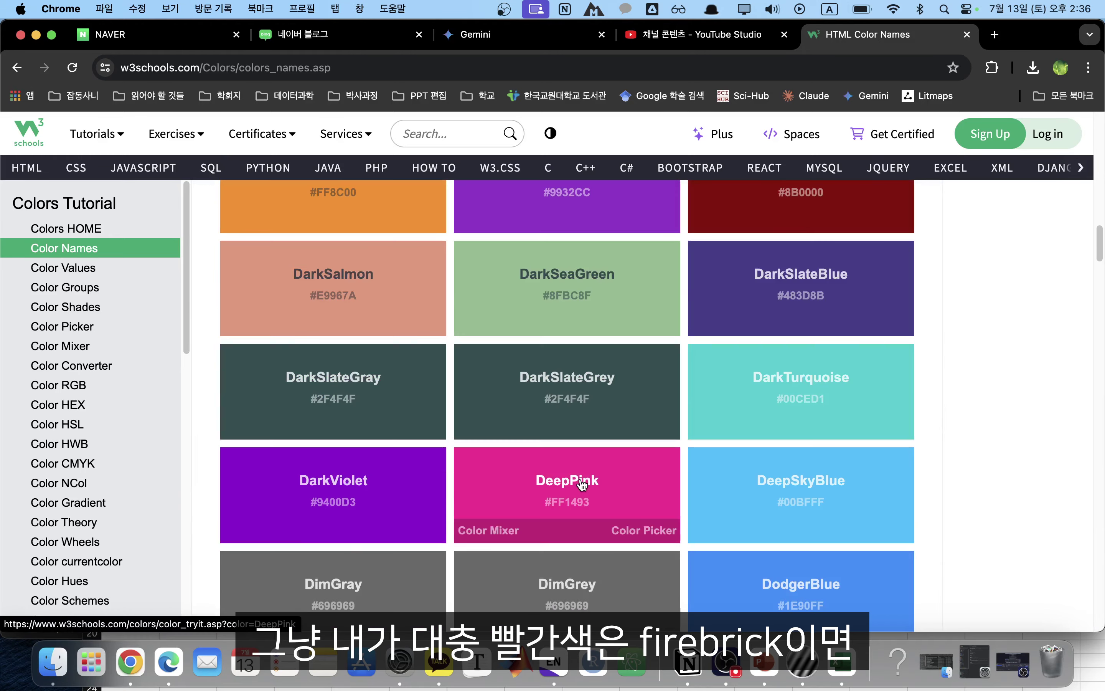
pyautogui.scroll(12, 580, 477)
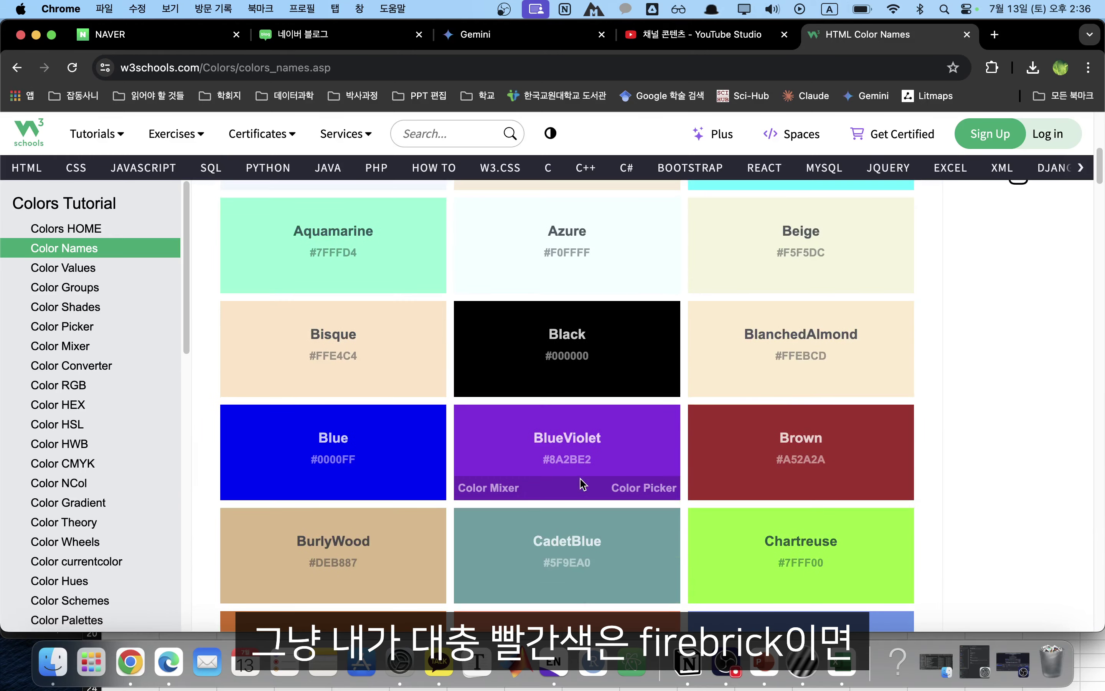
pyautogui.scroll(10, 579, 478)
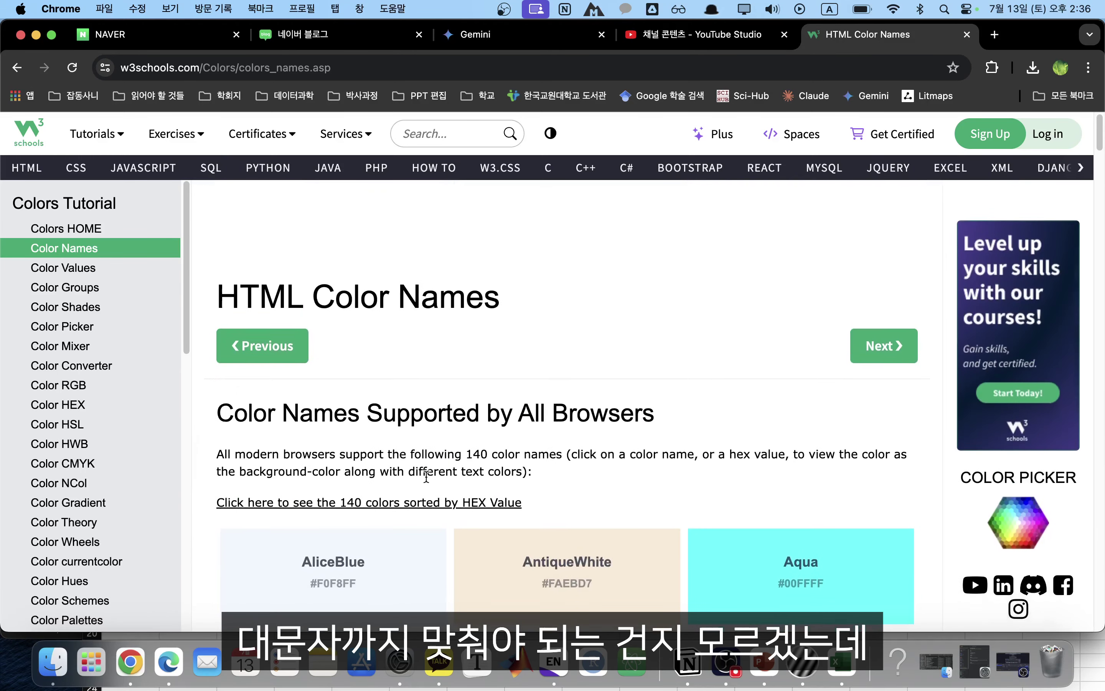
pyautogui.scroll(-3, 426, 480)
pyautogui.scroll(-20, 426, 479)
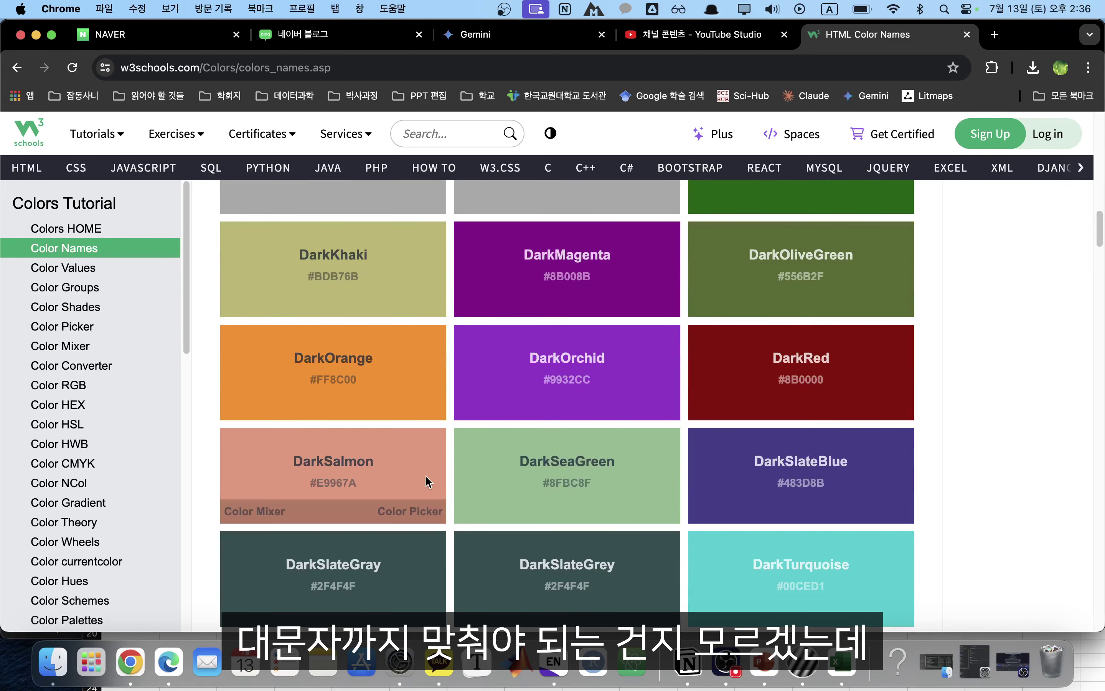
# - Switch to Excel and enter firebrick as the stim_color of the TG row
pyautogui.press('super+Tab')
pyautogui.moveTo(192, 388); pyautogui.dragTo(182, 391)
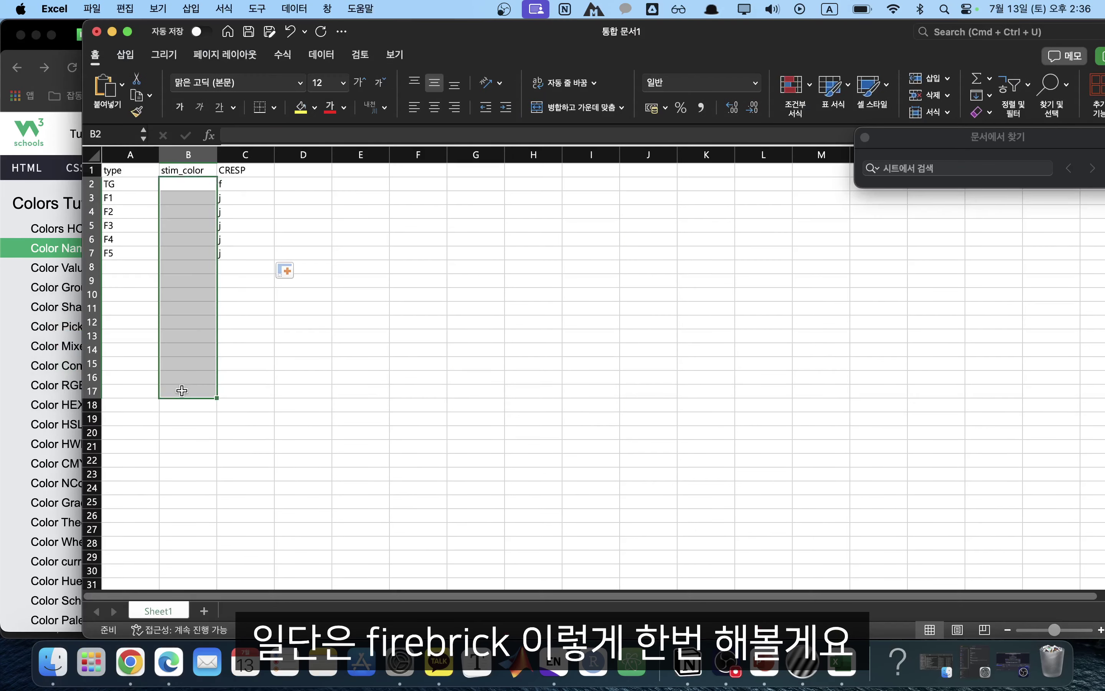
pyautogui.click(211, 278)
pyautogui.click(169, 183)
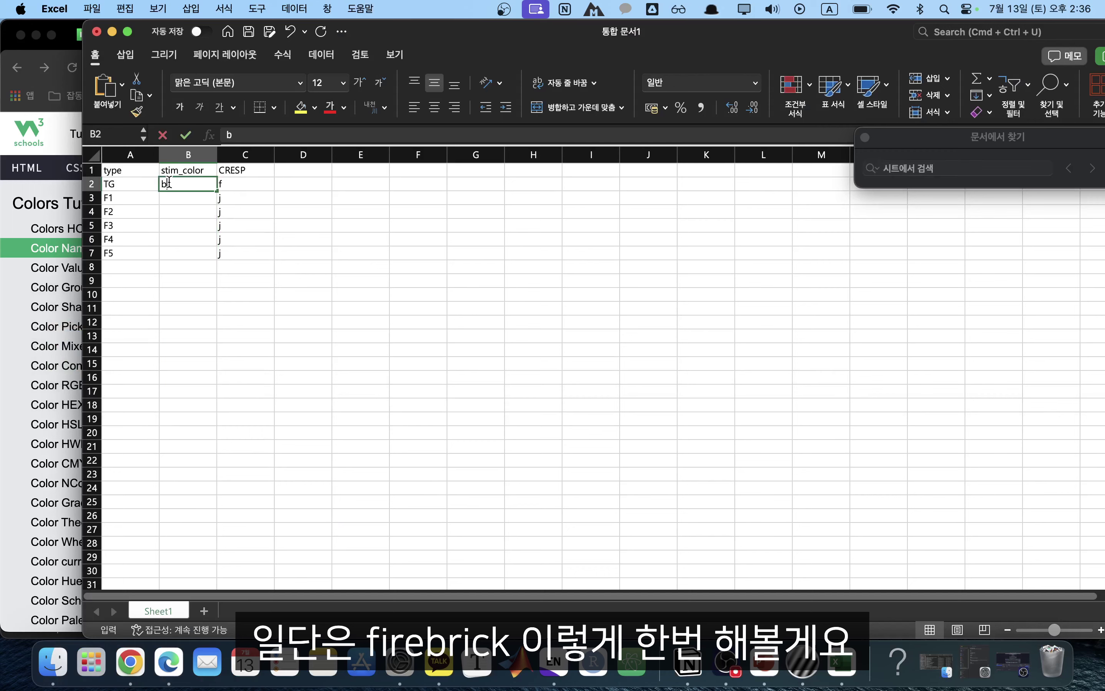
pyautogui.write('firebrick')
pyautogui.press('Return')
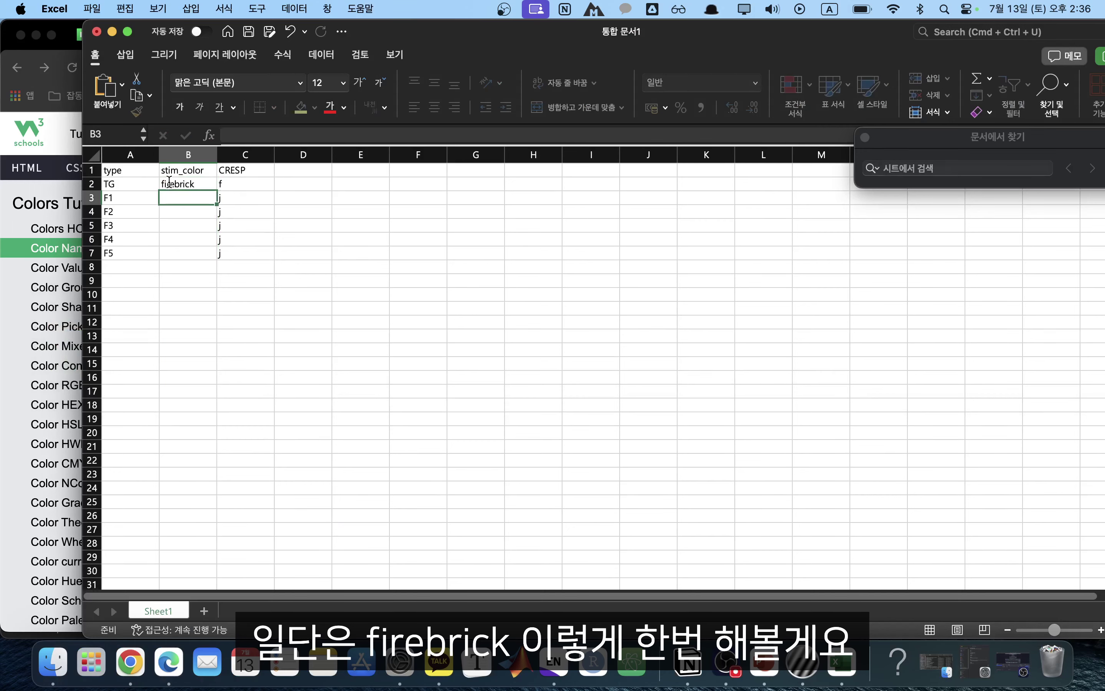
# - Switch to Chrome and search the HTML Color Names page for firebrick
pyautogui.press('super+Tab')
pyautogui.scroll(20, 396, 255)
pyautogui.press('super+f')
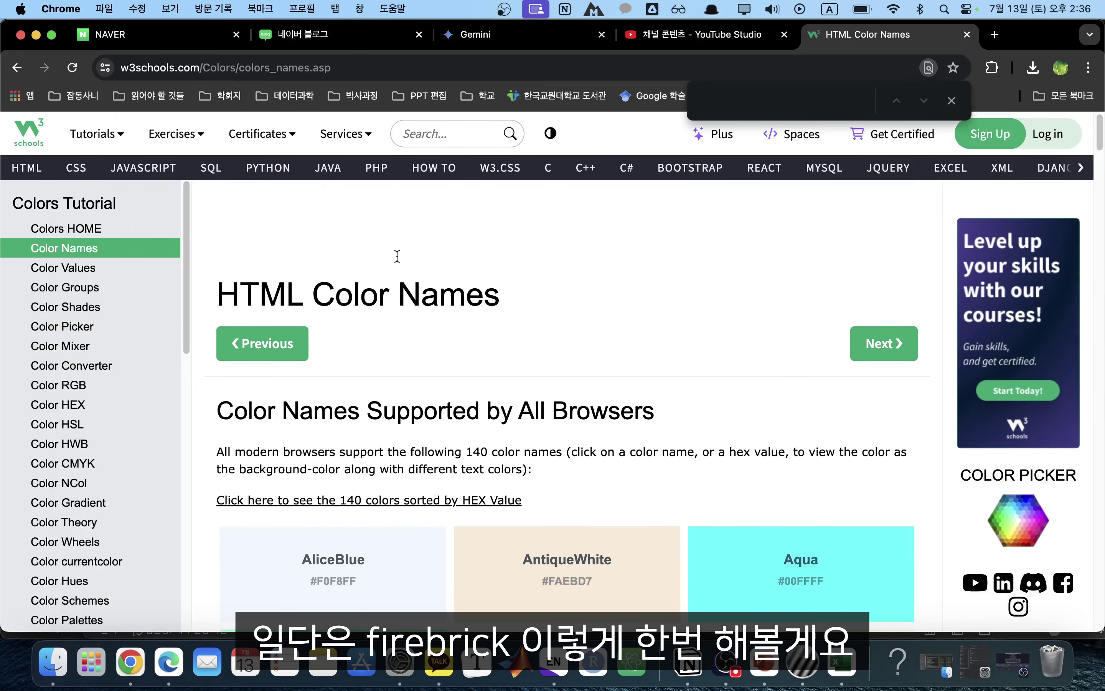
pyautogui.write('firebrick')
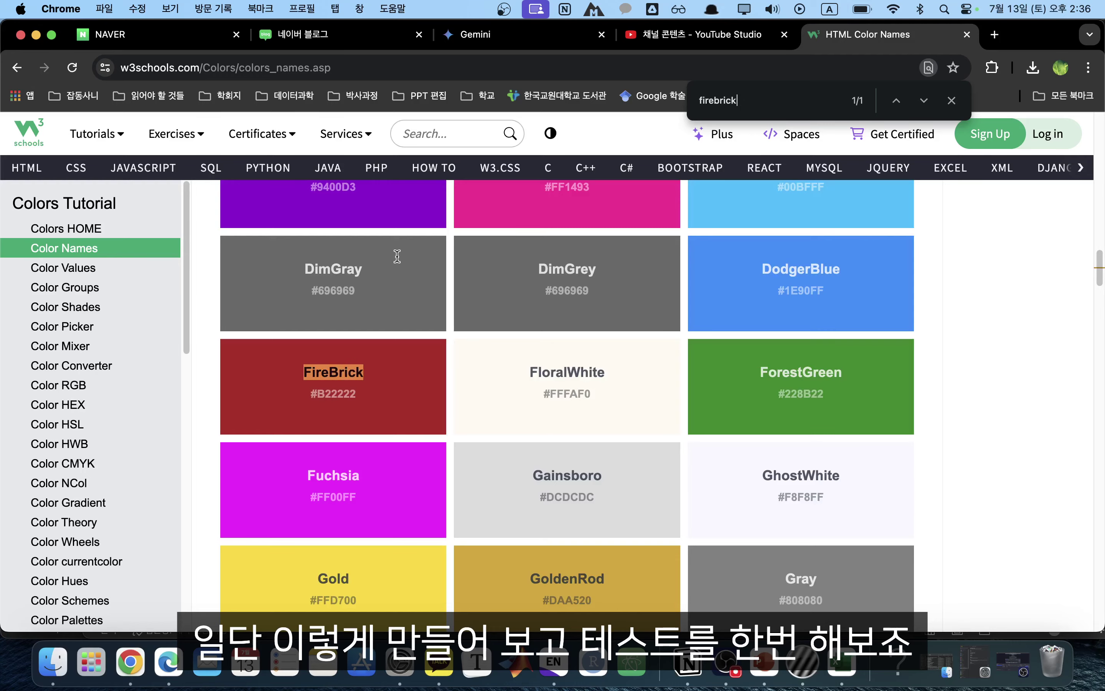
# - Switch to PsychoPy and bring the Builder window with the empty trial routine to the front
pyautogui.press('super+Tab')
pyautogui.press('super+Tab')
pyautogui.press('super+Tab')
pyautogui.press('super+Tab')
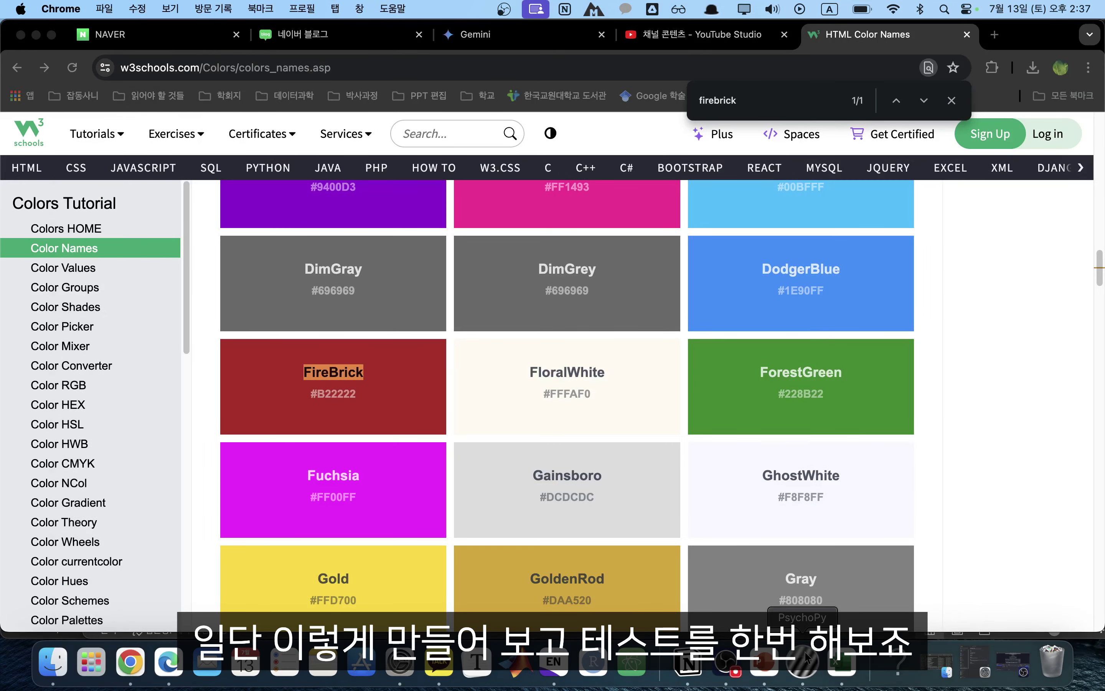
pyautogui.click(804, 659)
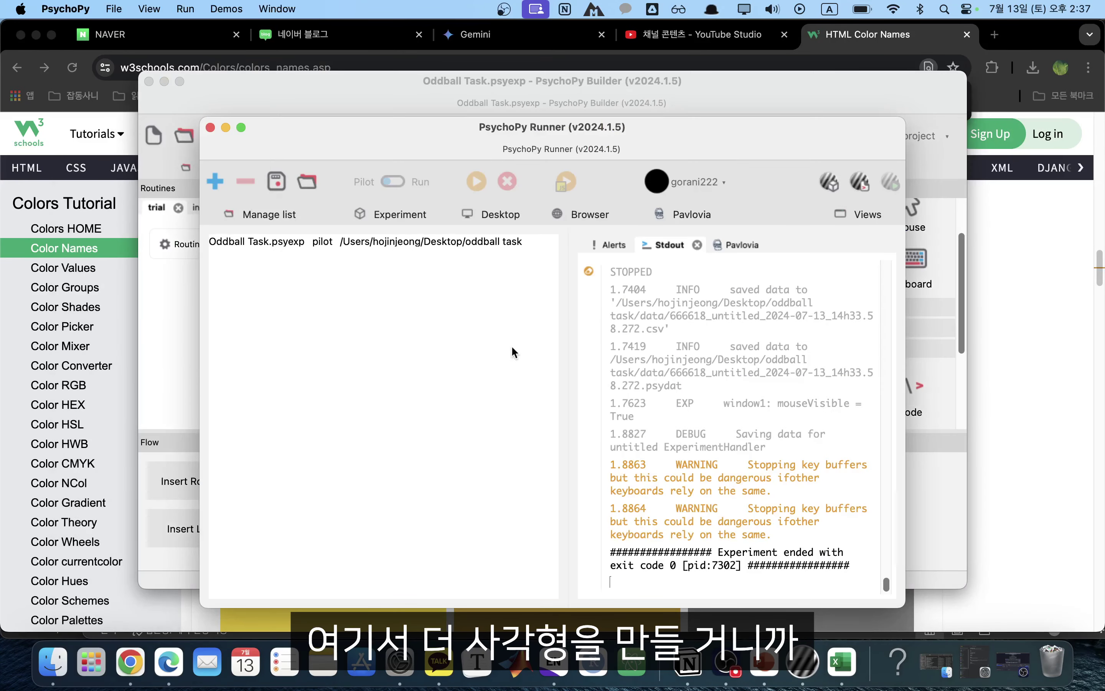
pyautogui.click(176, 320)
pyautogui.scroll(3, 893, 289)
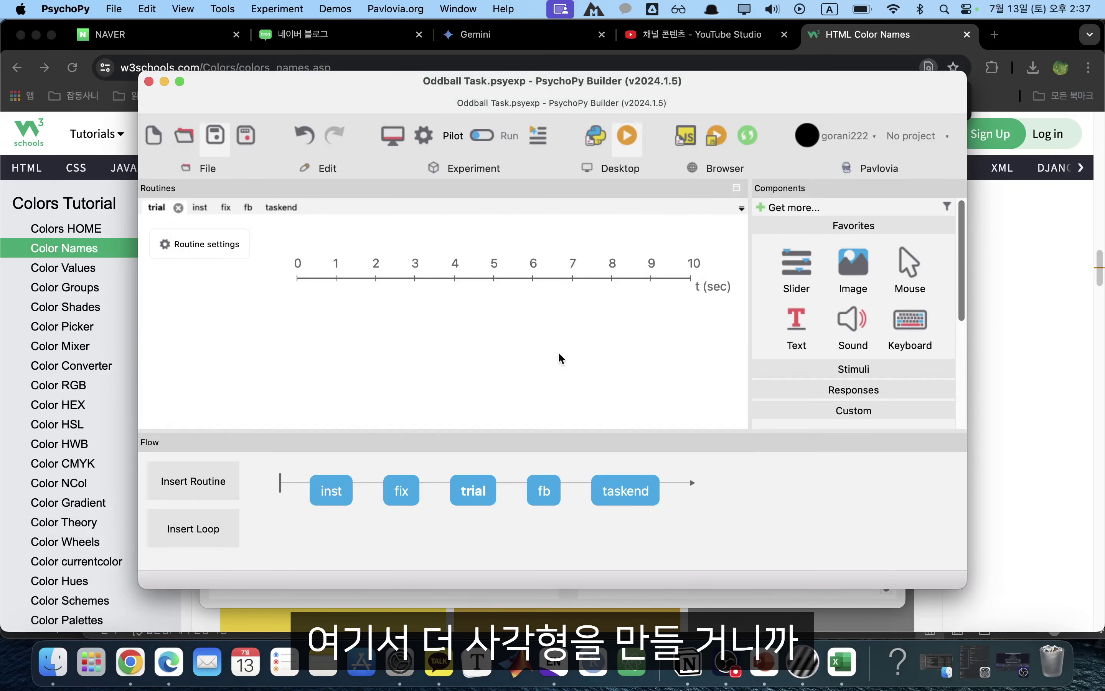
# - Add a Polygon stimulus component to the trial routine and choose Rectangle as its shape
pyautogui.scroll(-5, 833, 309)
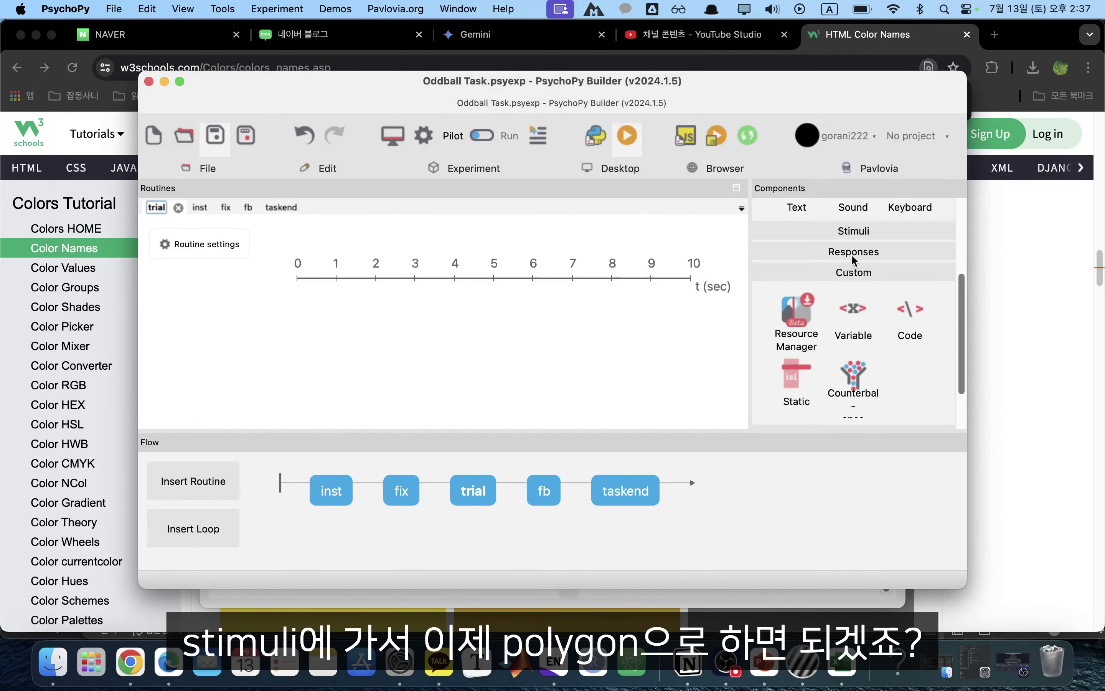
pyautogui.scroll(5, 852, 371)
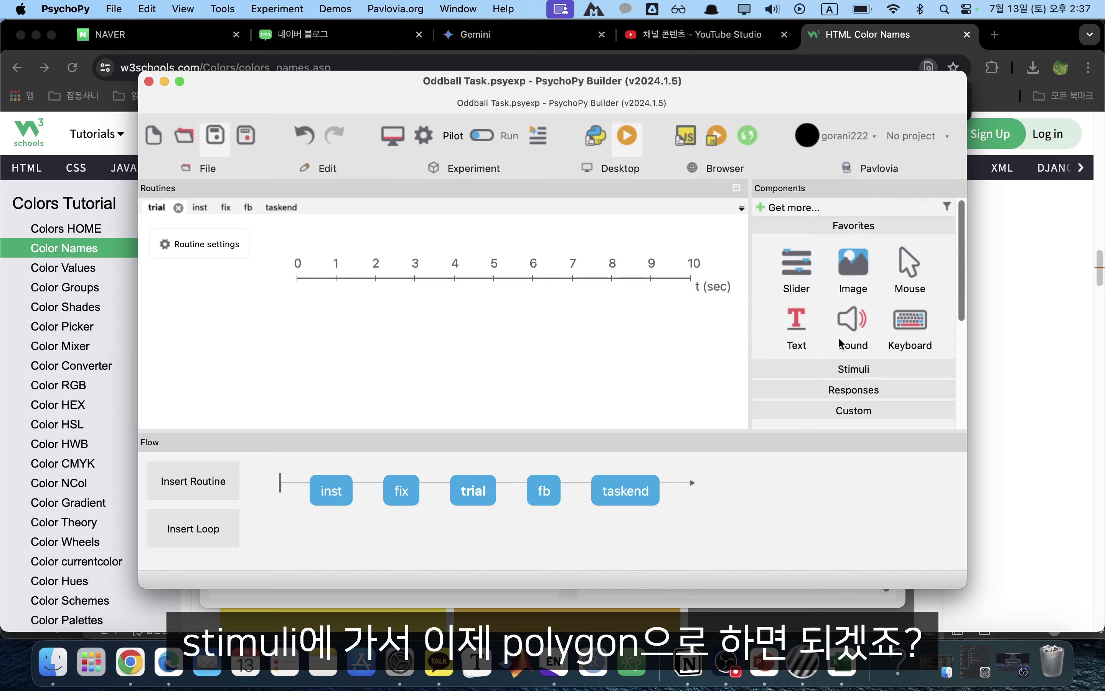
pyautogui.click(852, 371)
pyautogui.scroll(3, 853, 356)
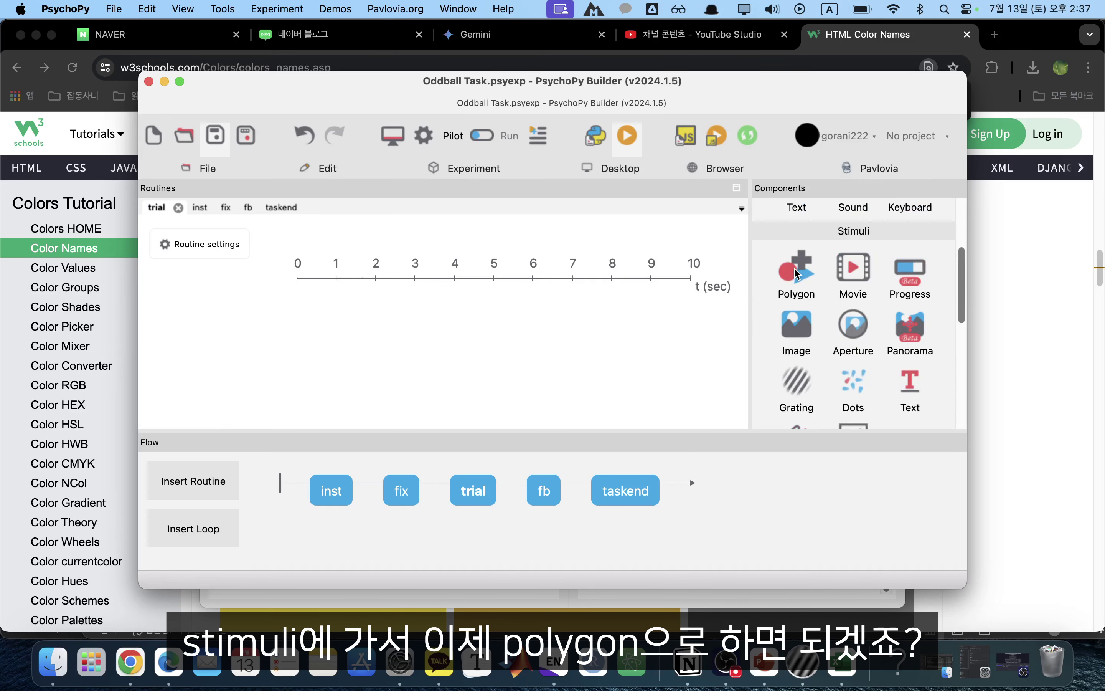
pyautogui.click(797, 274)
pyautogui.click(436, 238)
pyautogui.click(409, 252)
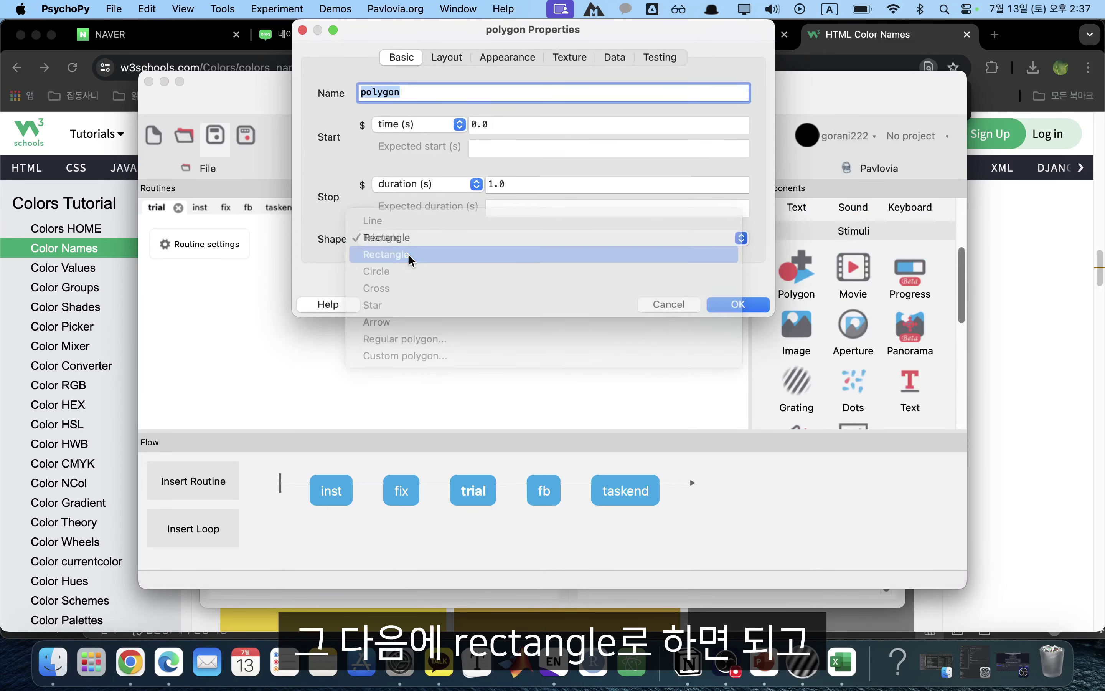
# - Name the polygon component stim and give it a duration of 0.5 s and a size of (0.1, 0.1)
pyautogui.click(530, 184)
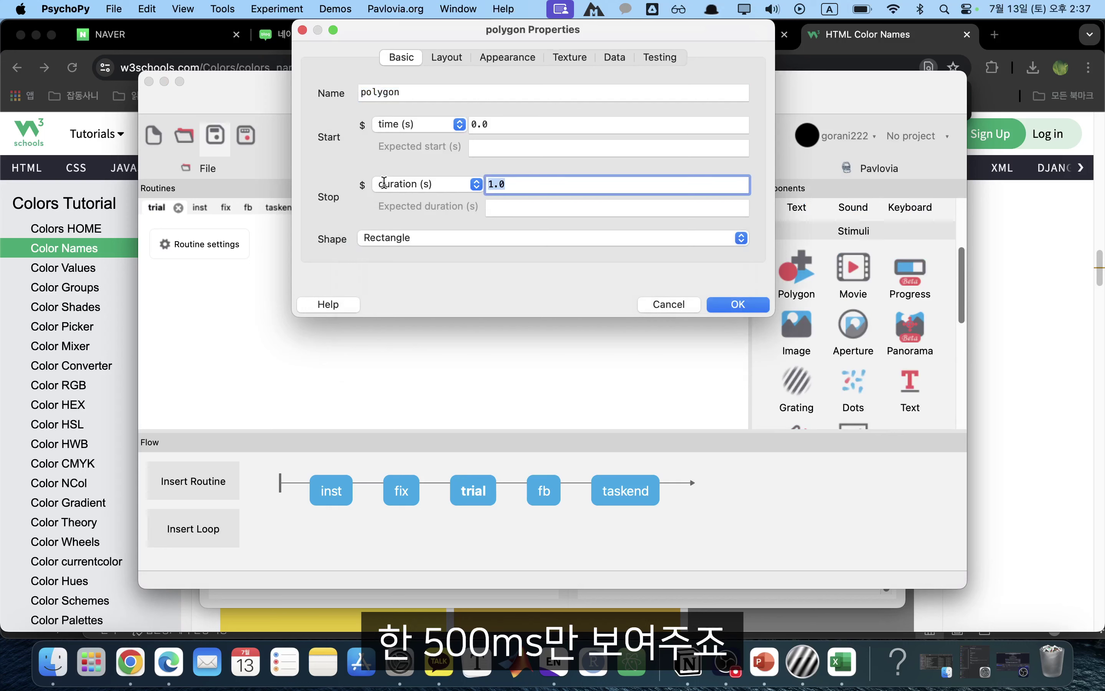
pyautogui.write('0.5')
pyautogui.click(428, 92)
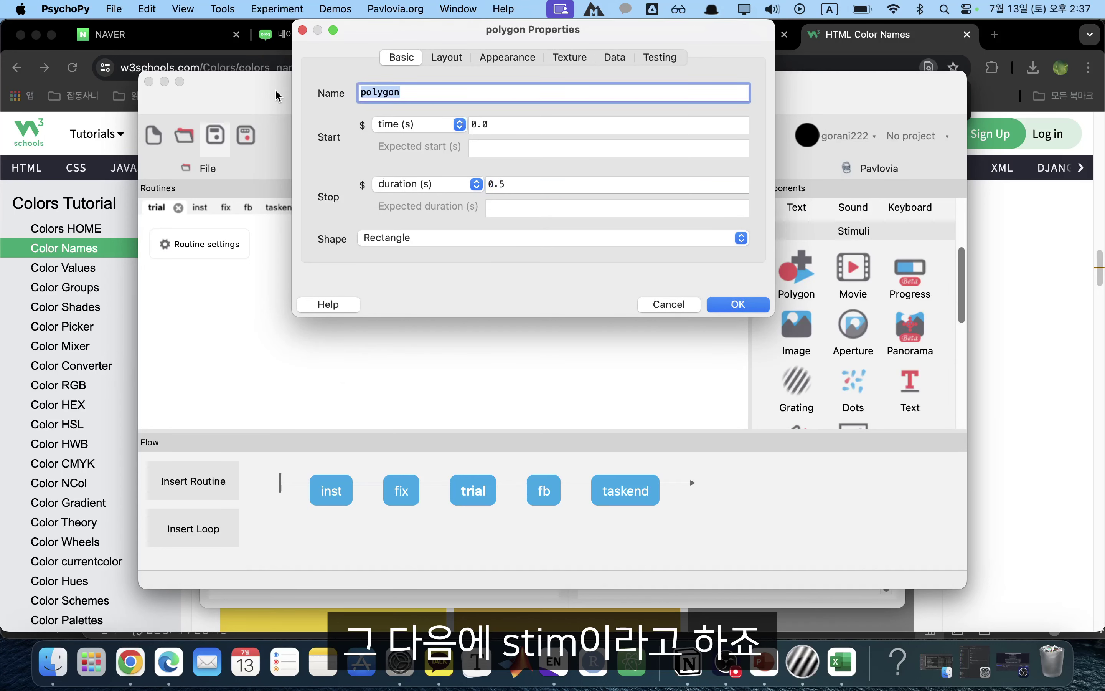
pyautogui.write('tim')
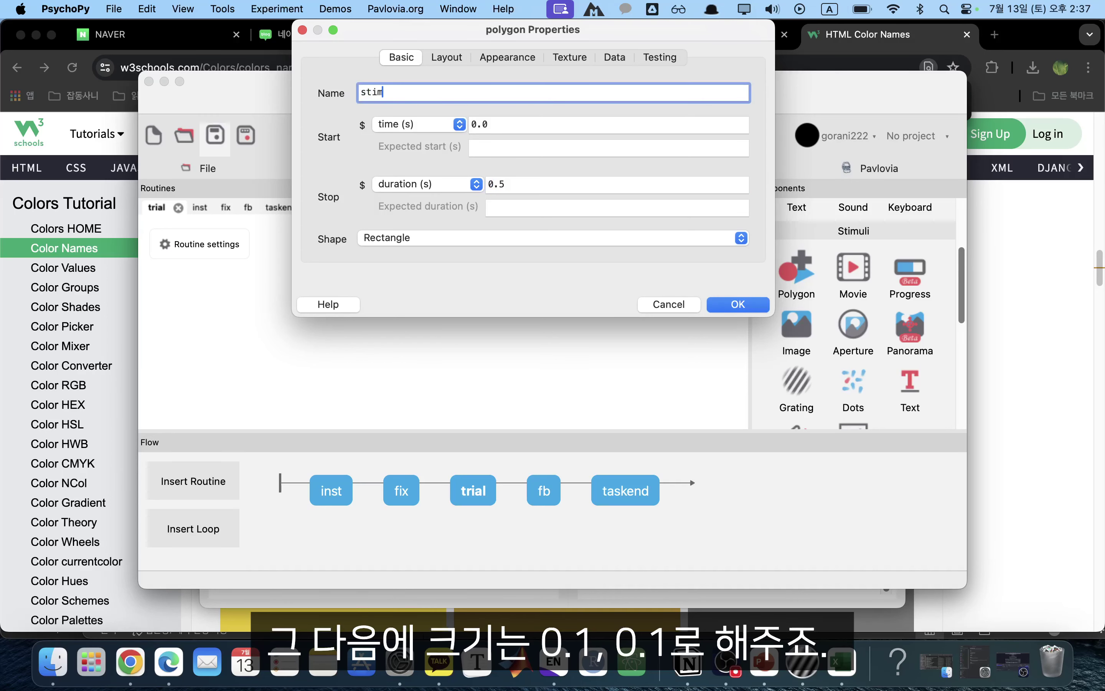
pyautogui.click(456, 59)
pyautogui.click(432, 92)
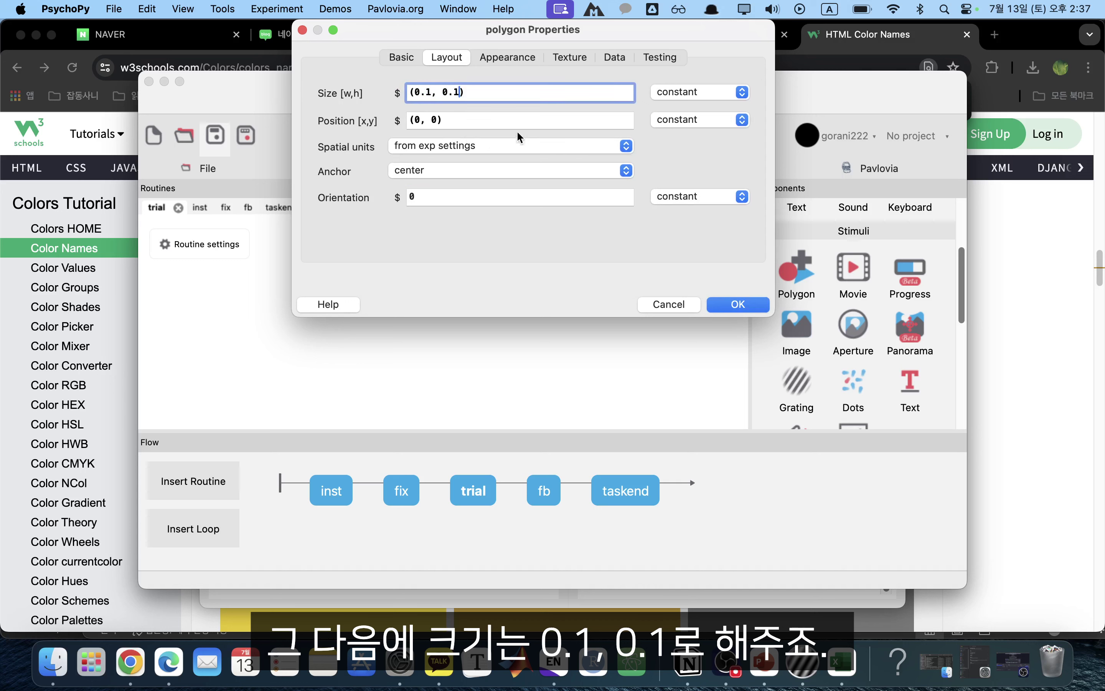
# - Set both the fill color and the border color of the rectangle to firebrick and accept the component
pyautogui.click(507, 57)
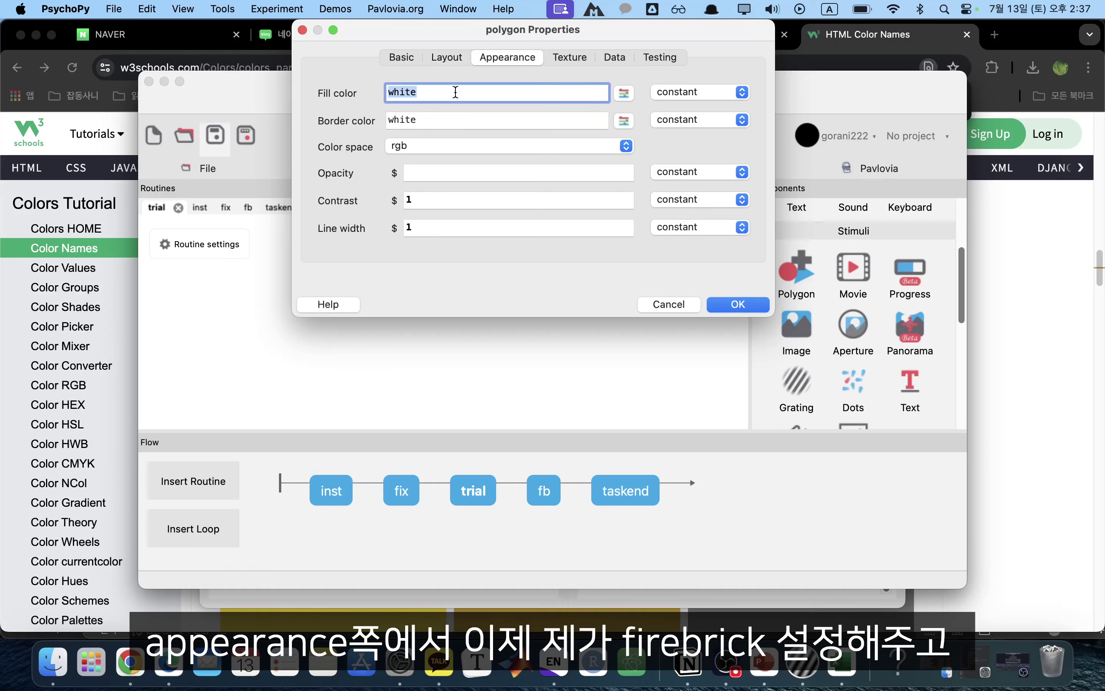
pyautogui.write('brick')
pyautogui.press('Tab')
pyautogui.write('whi')
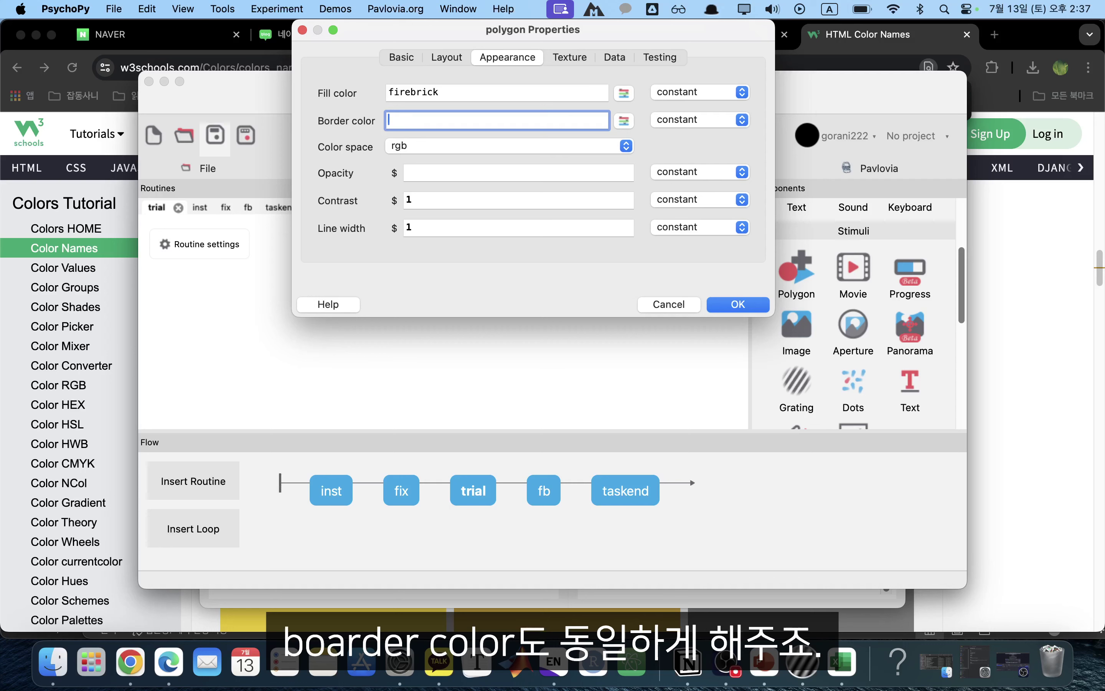
pyautogui.doubleClick(496, 92)
pyautogui.press('super+c')
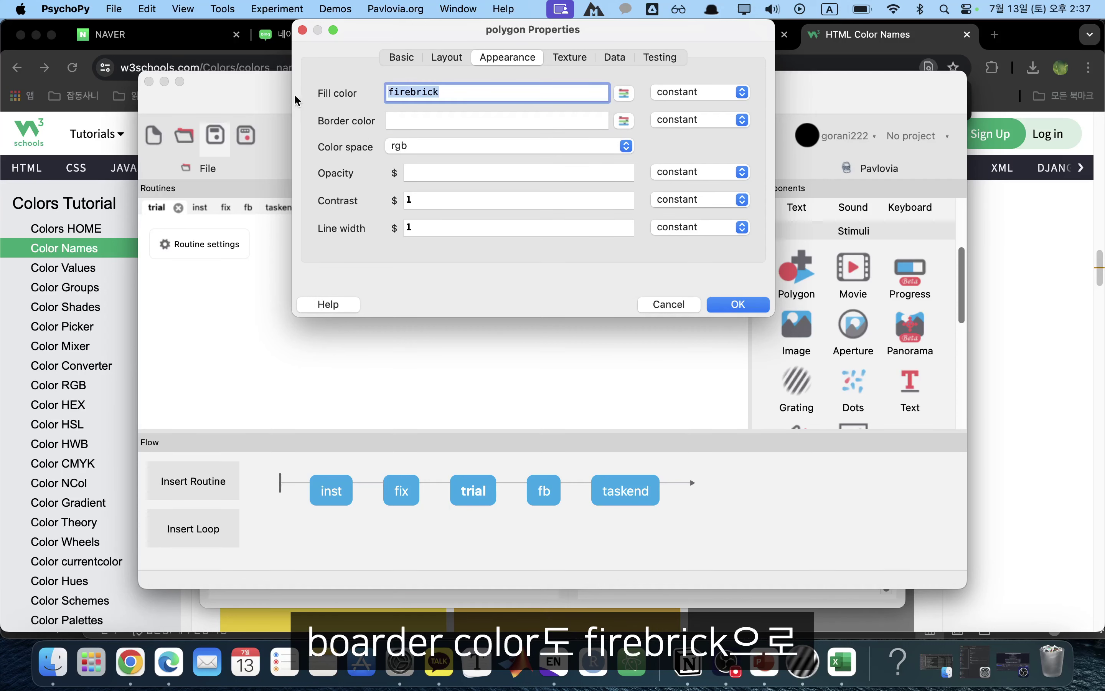
pyautogui.click(423, 119)
pyautogui.press('super+v')
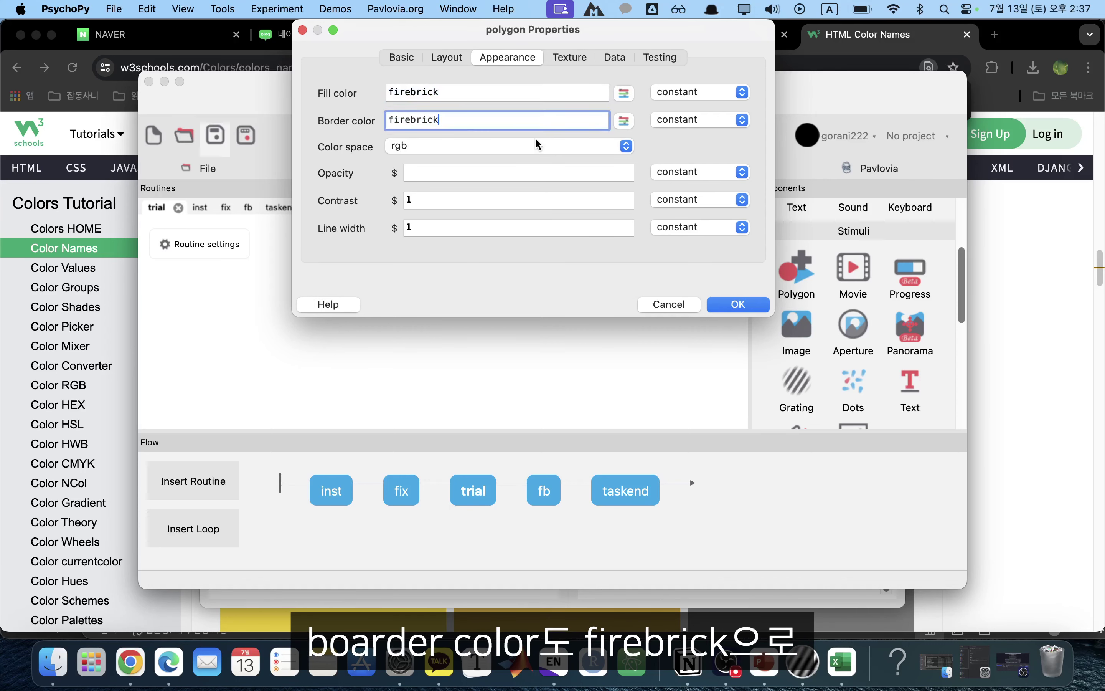
pyautogui.click(571, 59)
pyautogui.click(603, 58)
pyautogui.click(641, 55)
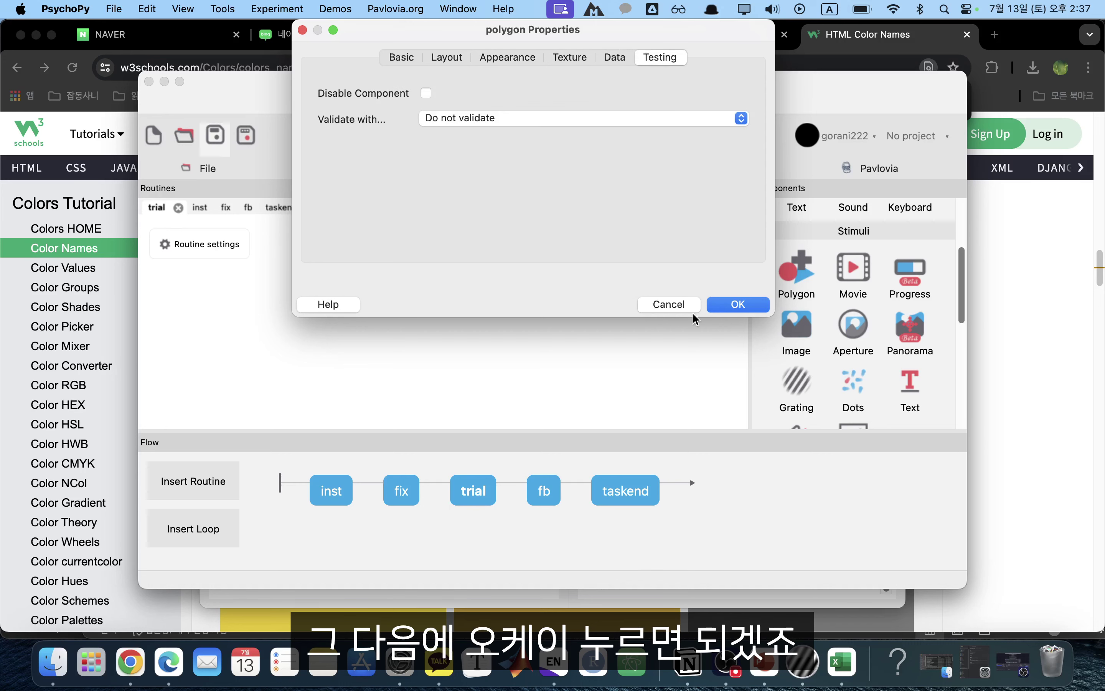
pyautogui.click(738, 304)
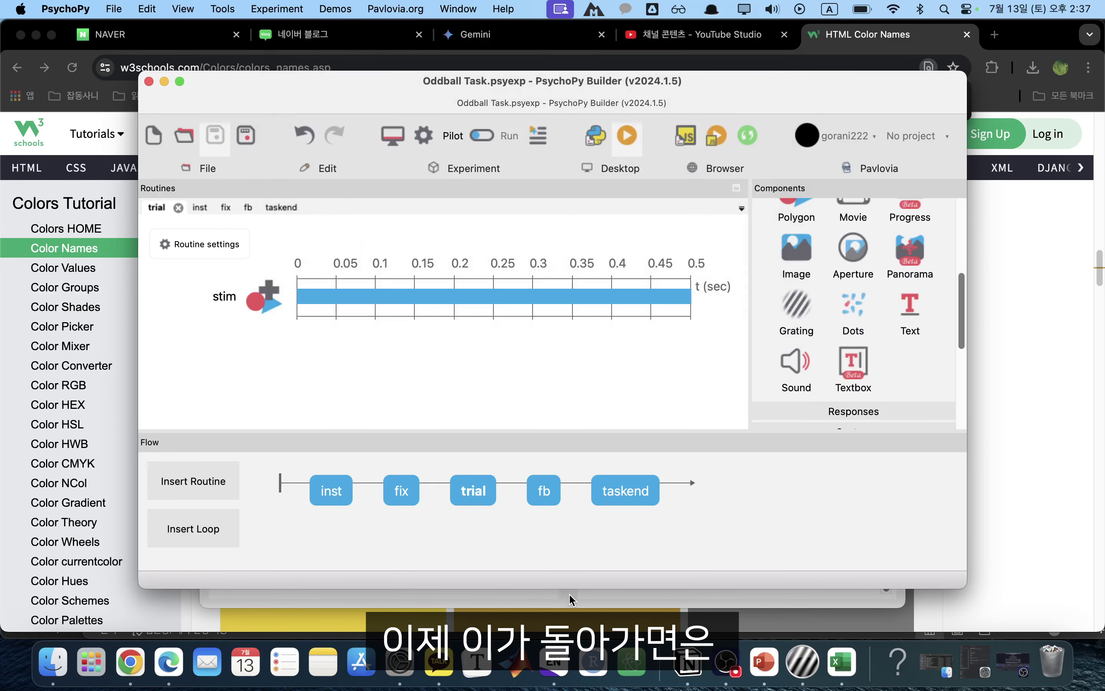
# - Pilot the Oddball Task and start it from the instruction screen to check the rectangle's color
pyautogui.click(626, 147)
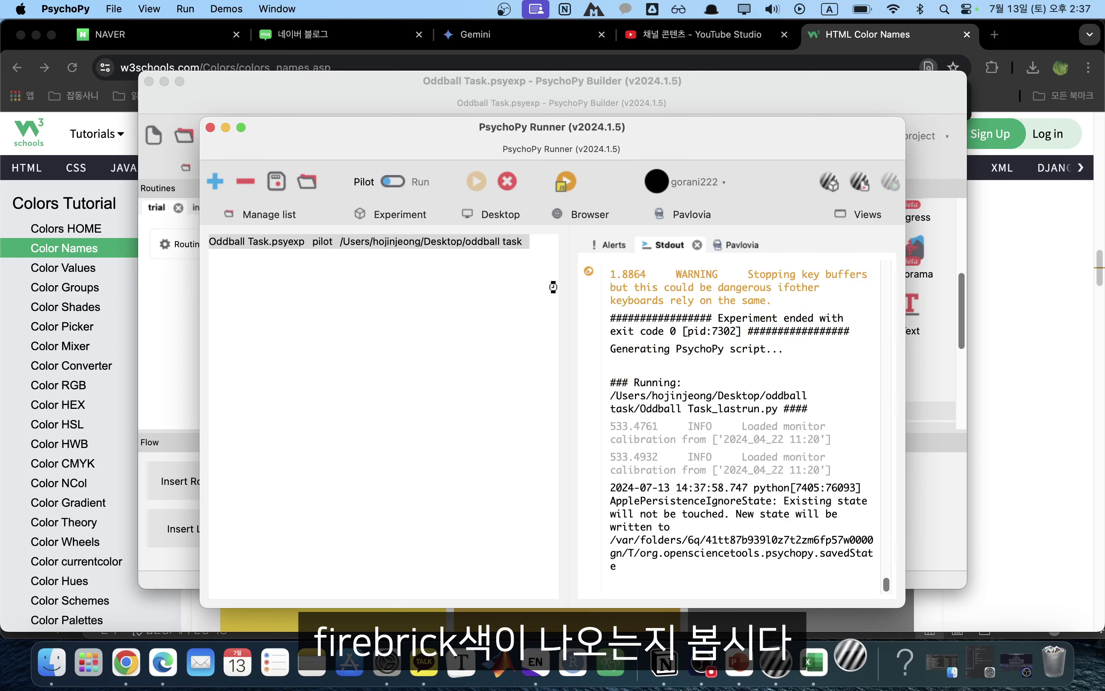
pyautogui.press('Return')
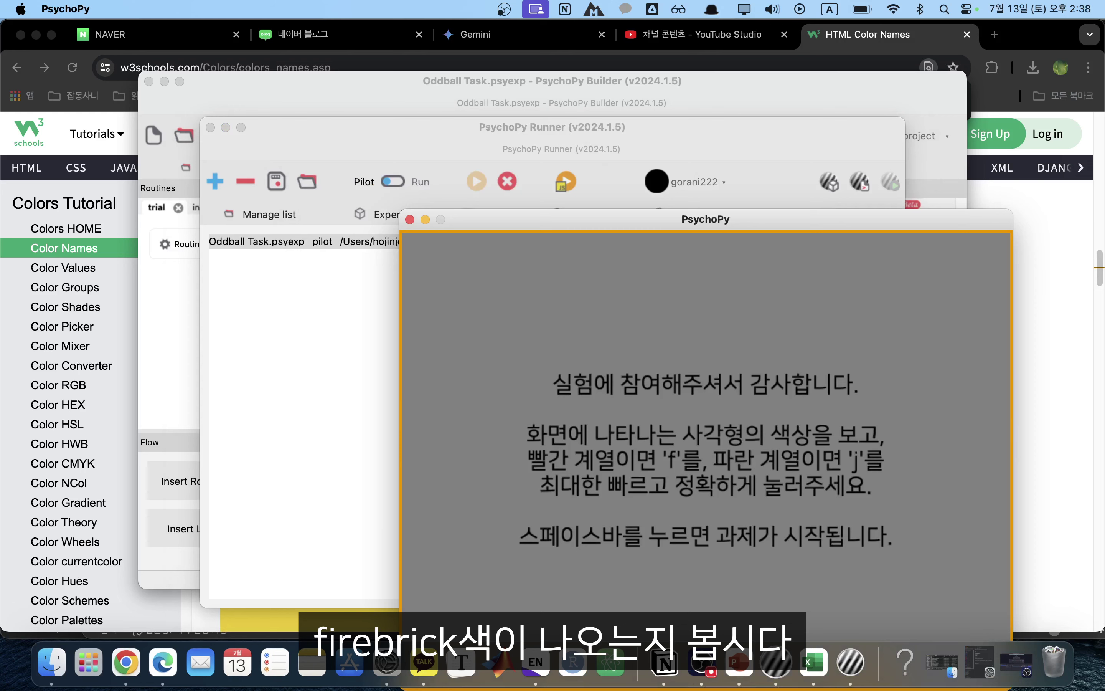
pyautogui.moveTo(620, 227); pyautogui.dragTo(334, 103)
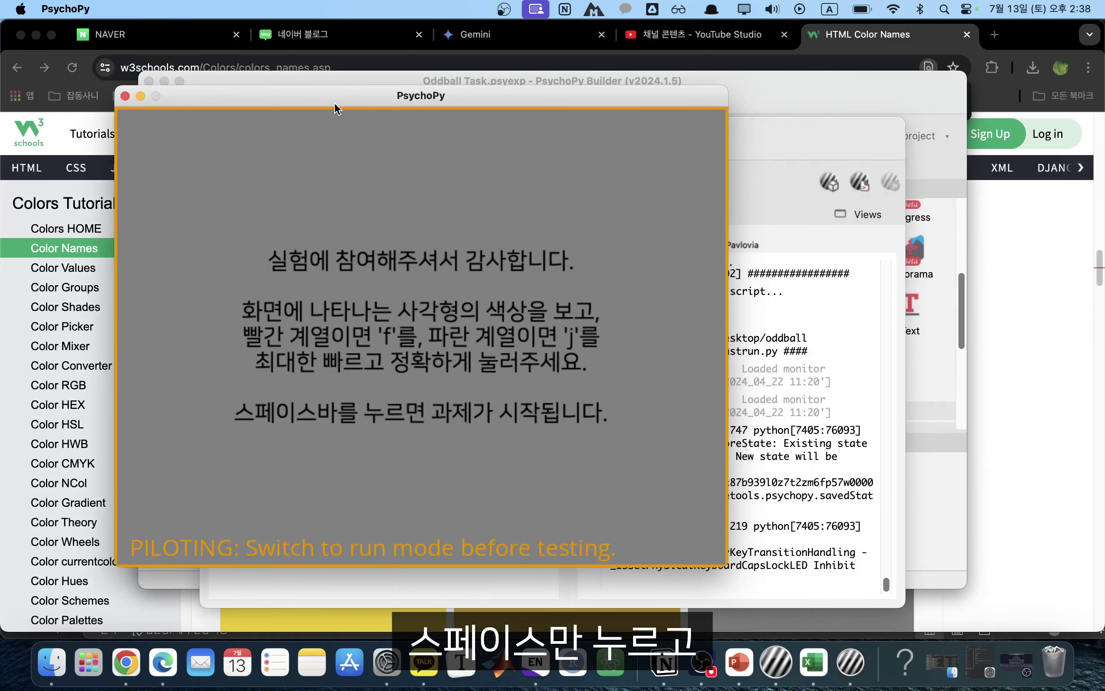
pyautogui.press('space')
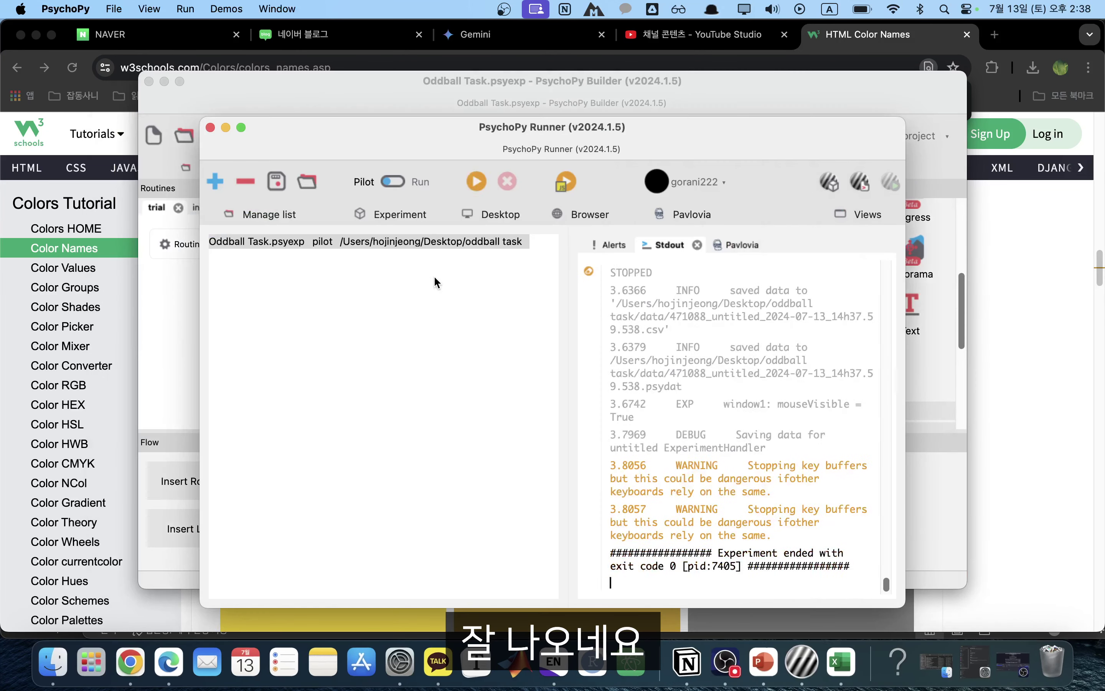
# - Return to the Excel condition list and check the firebrick entry in cell B2
pyautogui.press('super+Tab')
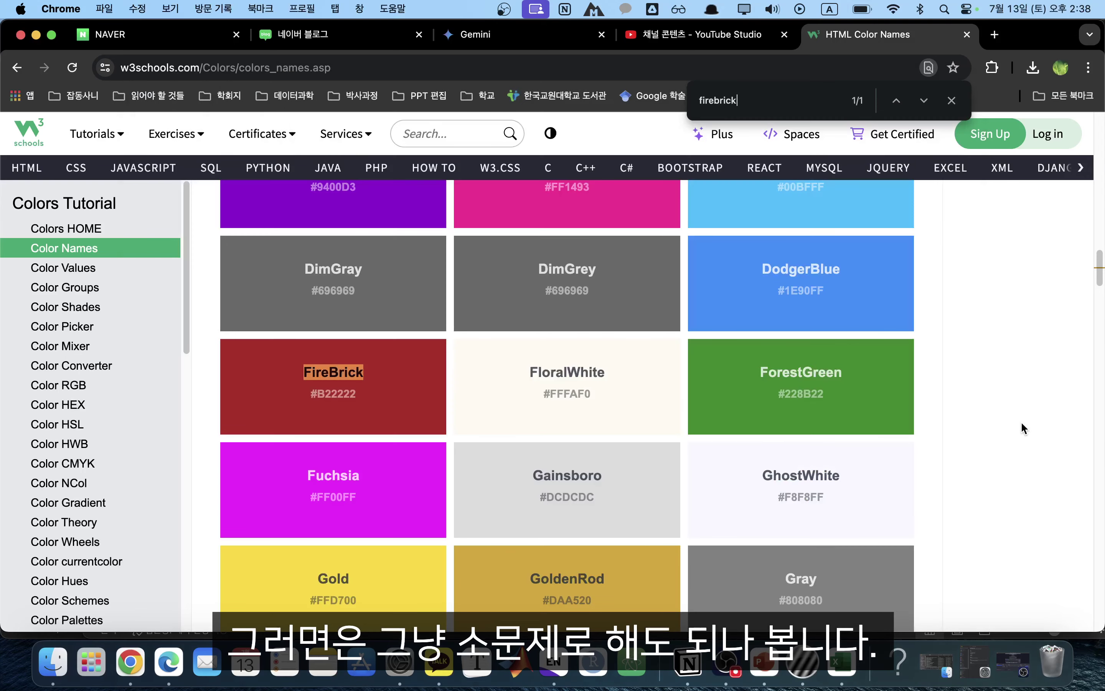
pyautogui.press('super+Tab')
pyautogui.press('super+Tab')
pyautogui.press('super+Tab')
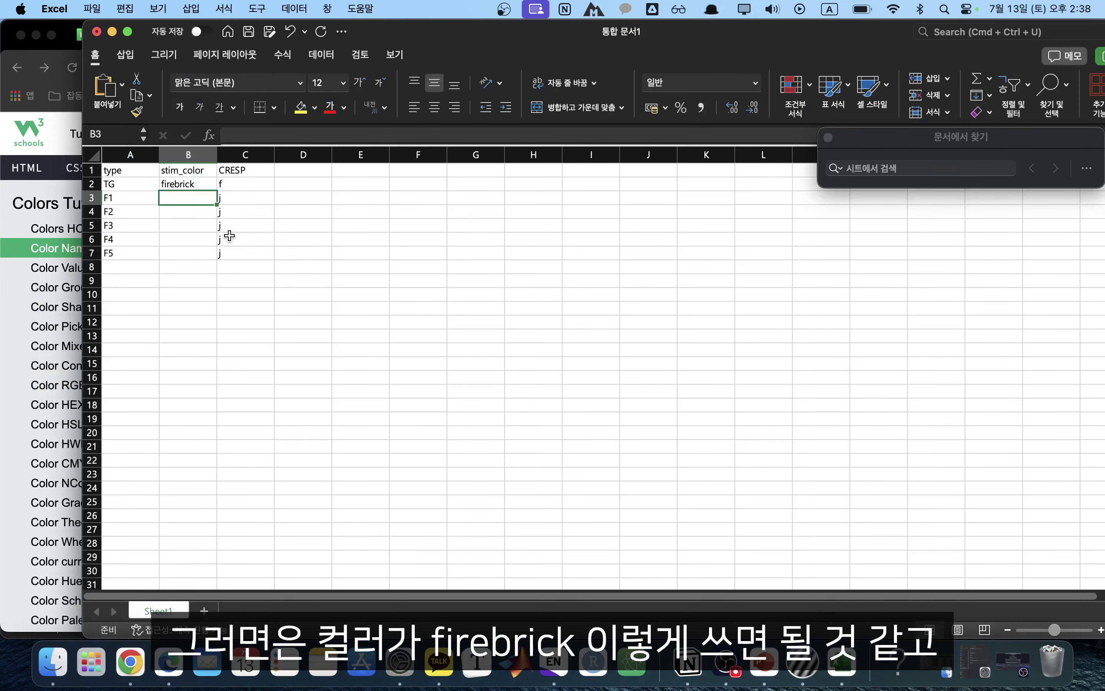
pyautogui.click(198, 188)
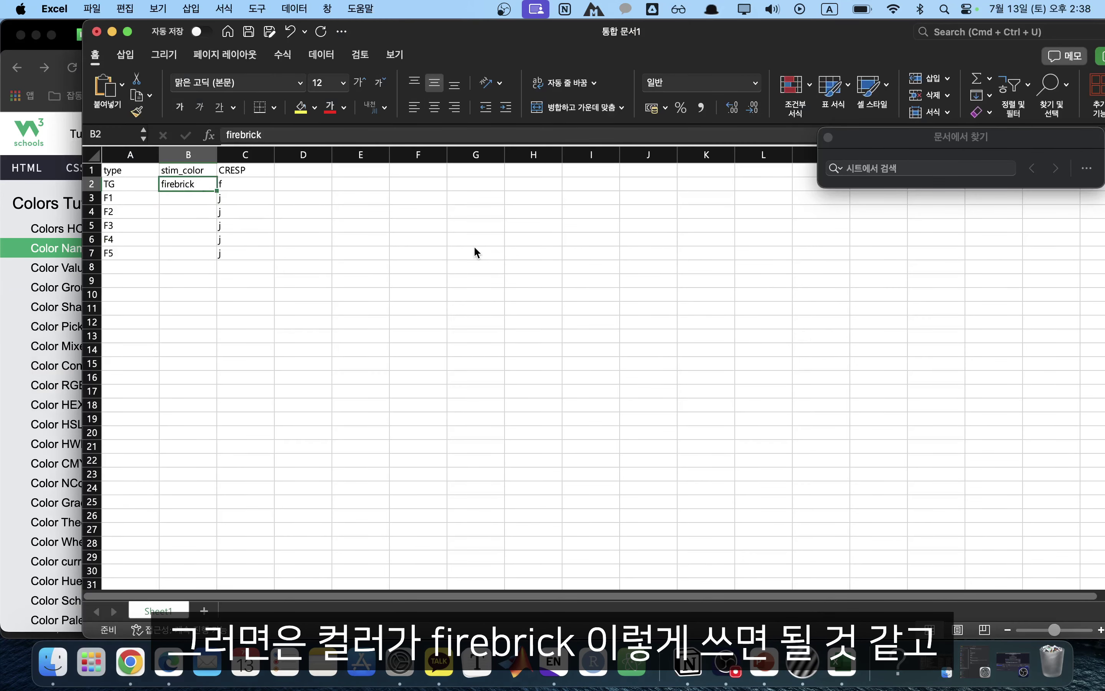
# - Switch to Chrome, find a blue shade in the HTML color names list and copy the name DodgerBlue
pyautogui.press('super+Tab')
pyautogui.press('super+Tab')
pyautogui.press('super+Tab')
pyautogui.press('super+Tab')
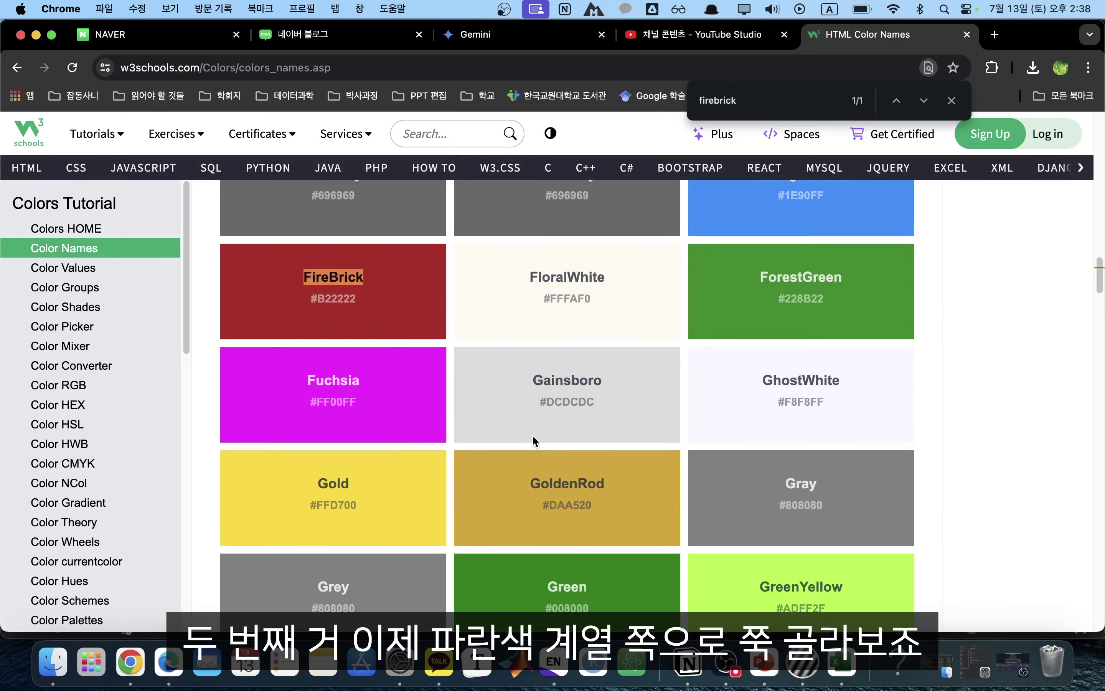
pyautogui.scroll(4, 533, 436)
pyautogui.moveTo(752, 334); pyautogui.dragTo(857, 336)
pyautogui.press('super+c')
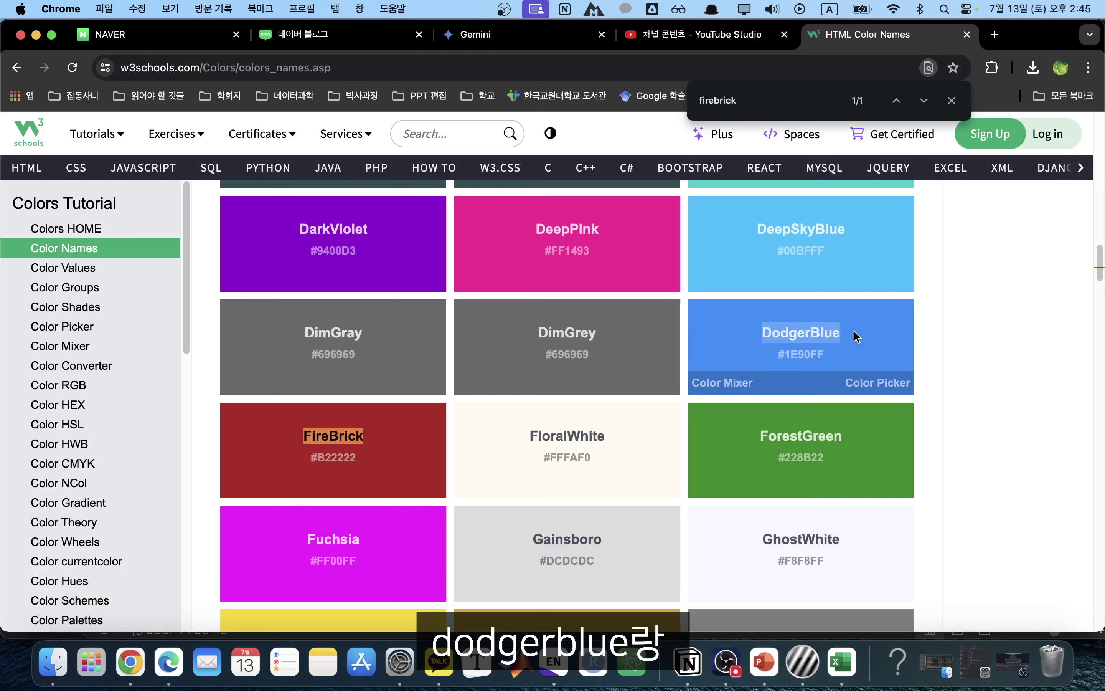
# - Switch to Excel and paste DodgerBlue as the stim_color of the F1 row
pyautogui.press('super+Tab')
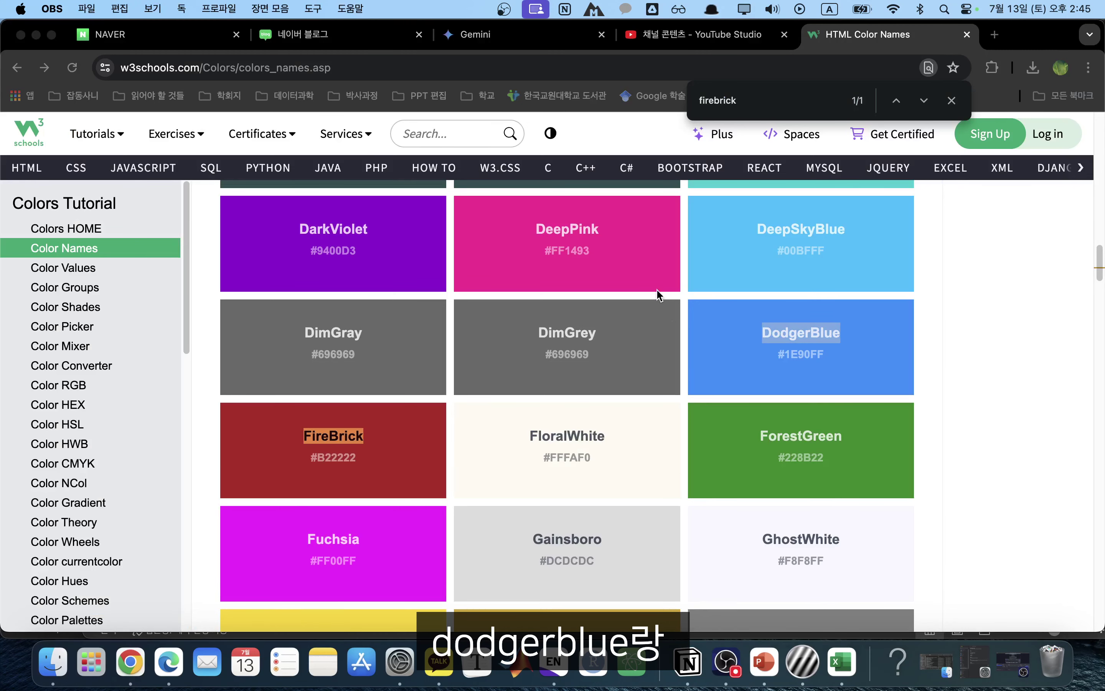
pyautogui.press('super+Tab')
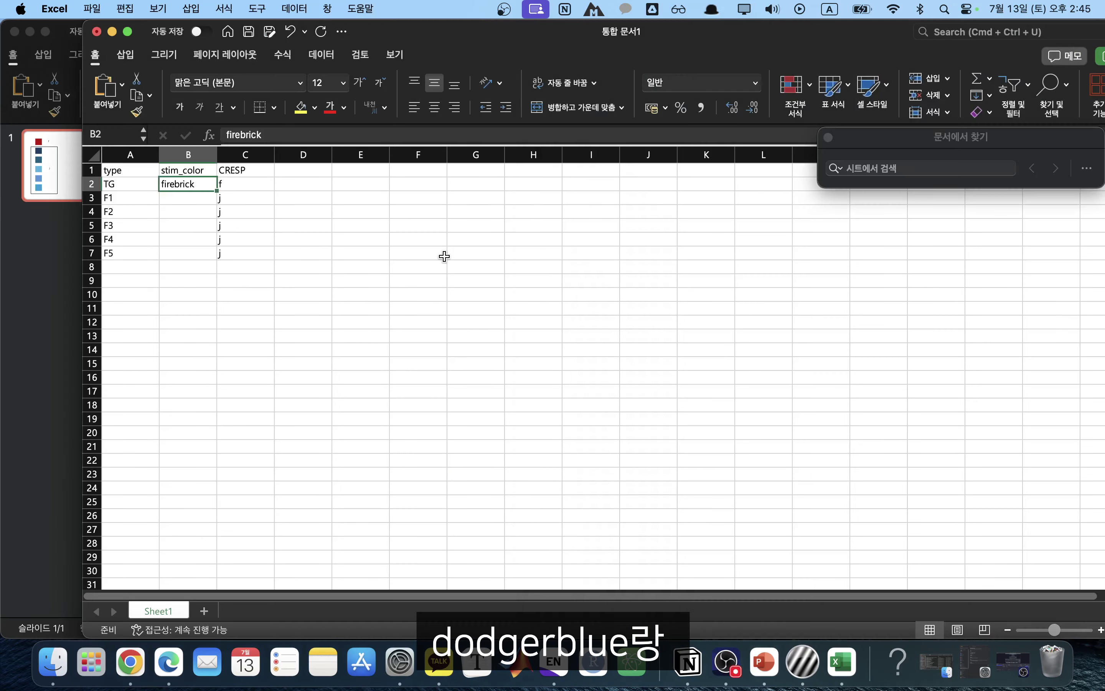
pyautogui.doubleClick(194, 202)
pyautogui.press('super+v')
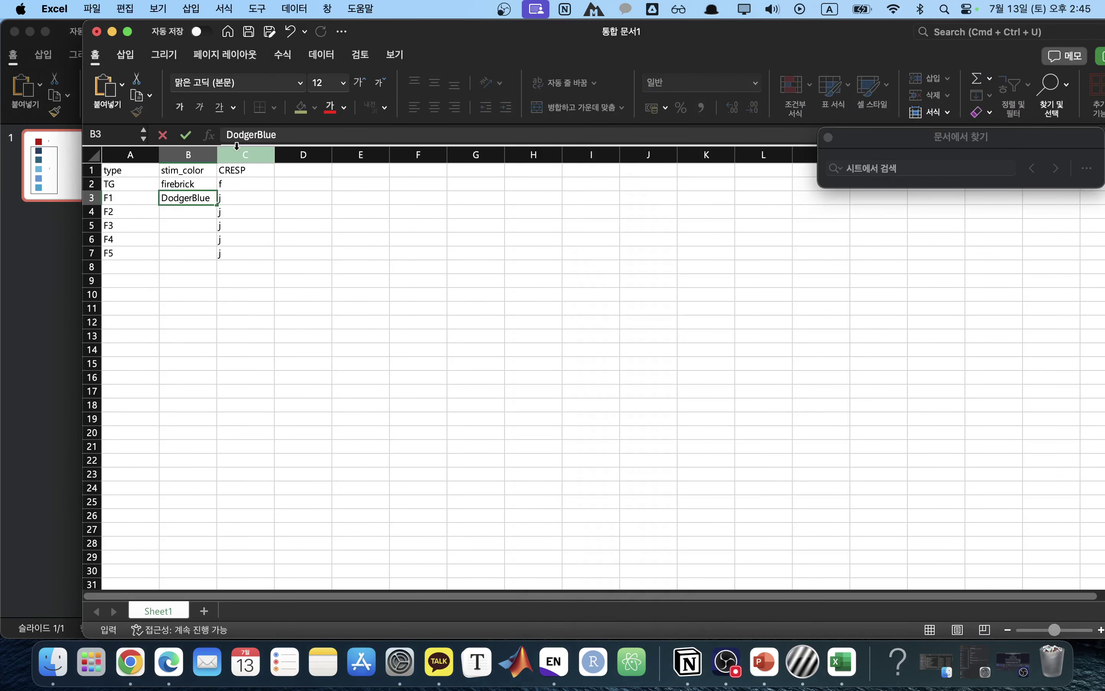
# - Copy the name DeepSkyBlue from the HTML color names list in Chrome and paste it as the F2 row's stim_color in Excel
pyautogui.press('super+Tab')
pyautogui.scroll(-15, 948, 400)
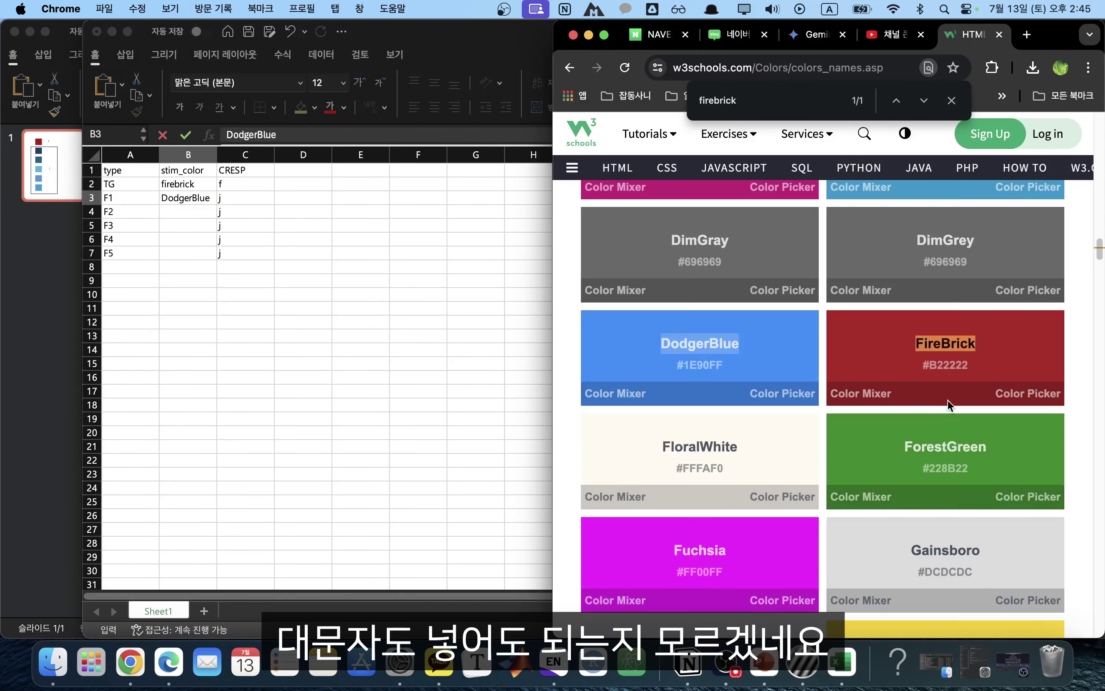
pyautogui.scroll(2, 948, 405)
pyautogui.moveTo(896, 310); pyautogui.dragTo(1009, 310)
pyautogui.press('super+c')
pyautogui.click(230, 216)
pyautogui.click(201, 212)
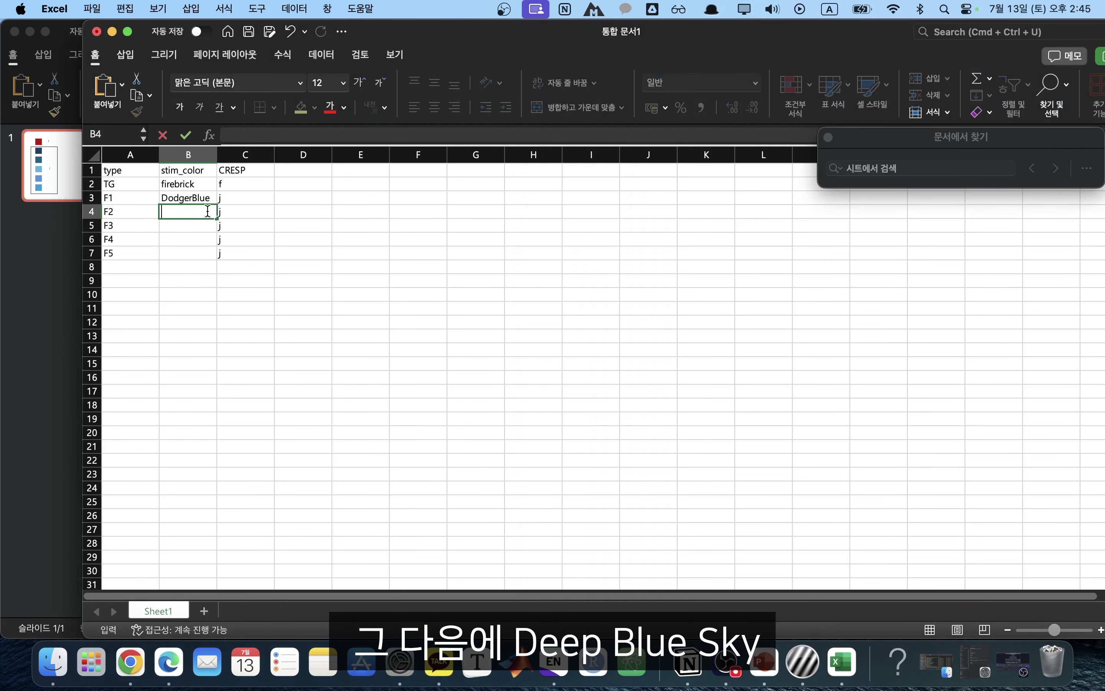
pyautogui.press('super+v')
# - Find RoyalBlue in the Chrome color names list, copy its name and paste it as the F3 row's stim_color in Excel
pyautogui.click(906, 397)
pyautogui.scroll(-15, 907, 398)
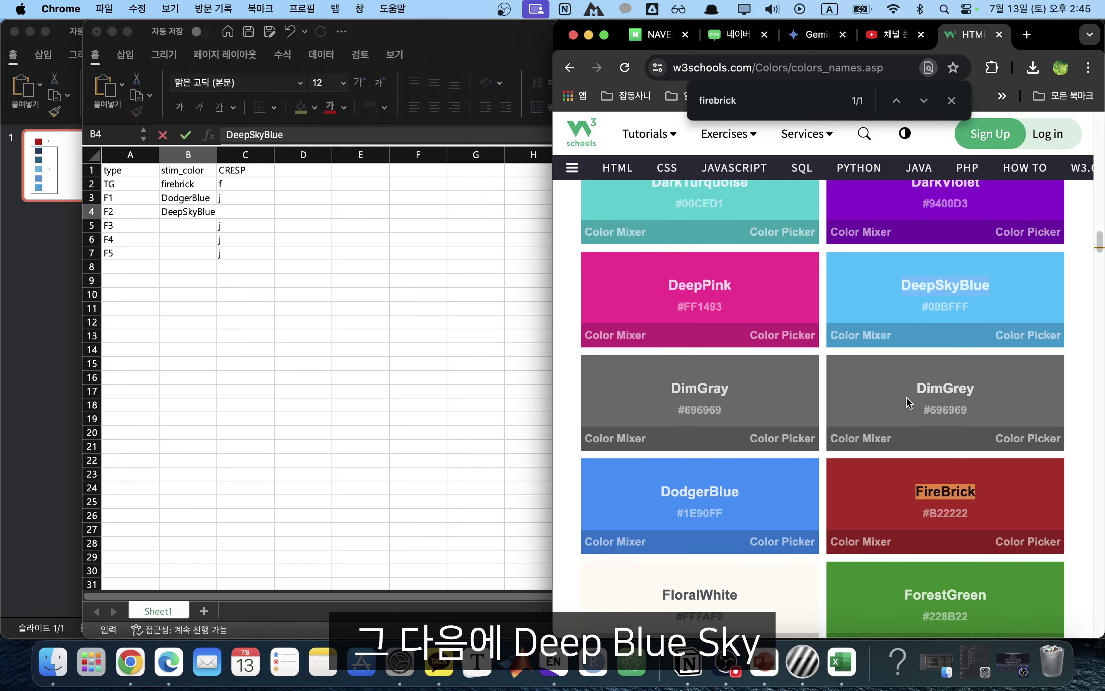
pyautogui.scroll(-15, 906, 396)
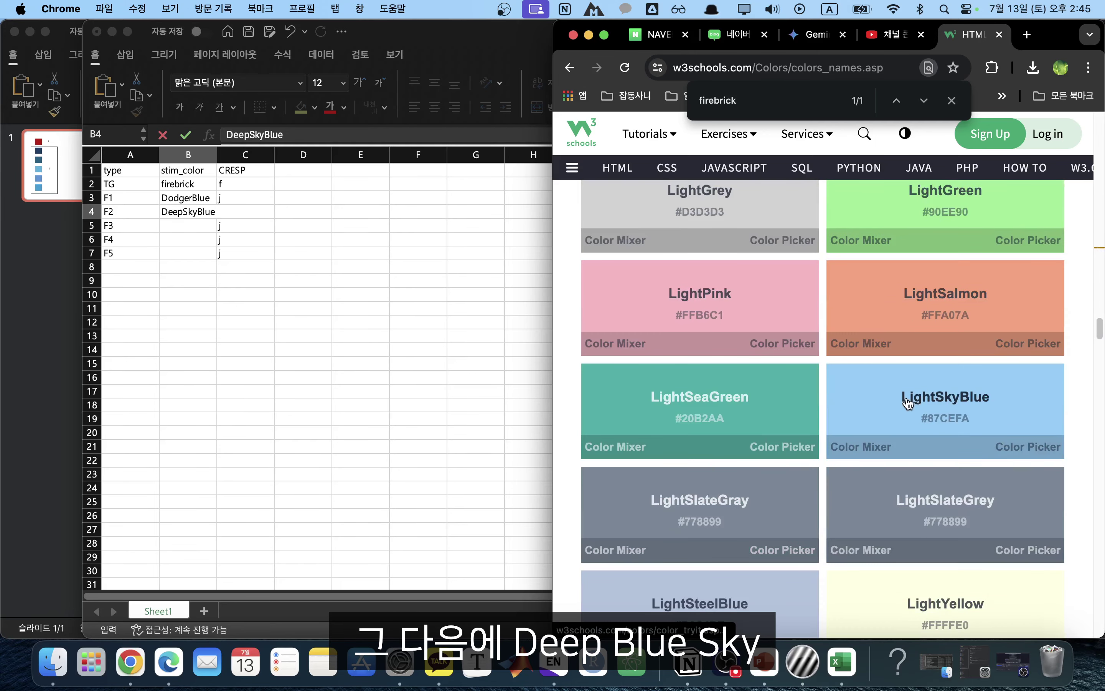
pyautogui.scroll(2, 906, 395)
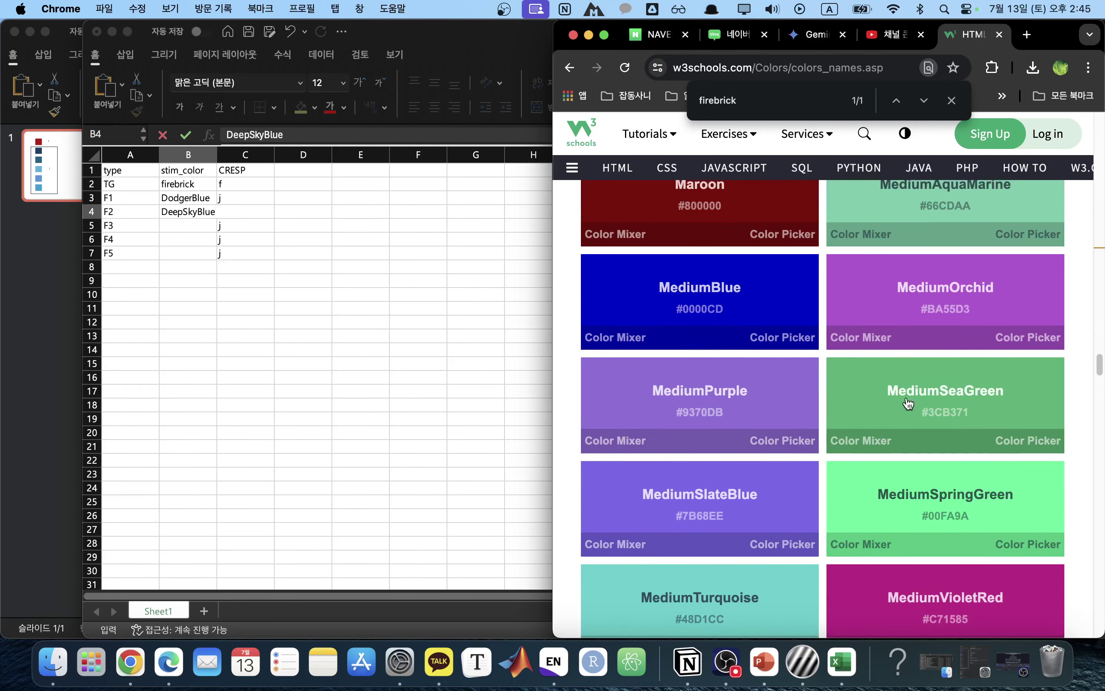
pyautogui.scroll(-8, 772, 307)
pyautogui.scroll(3, 772, 311)
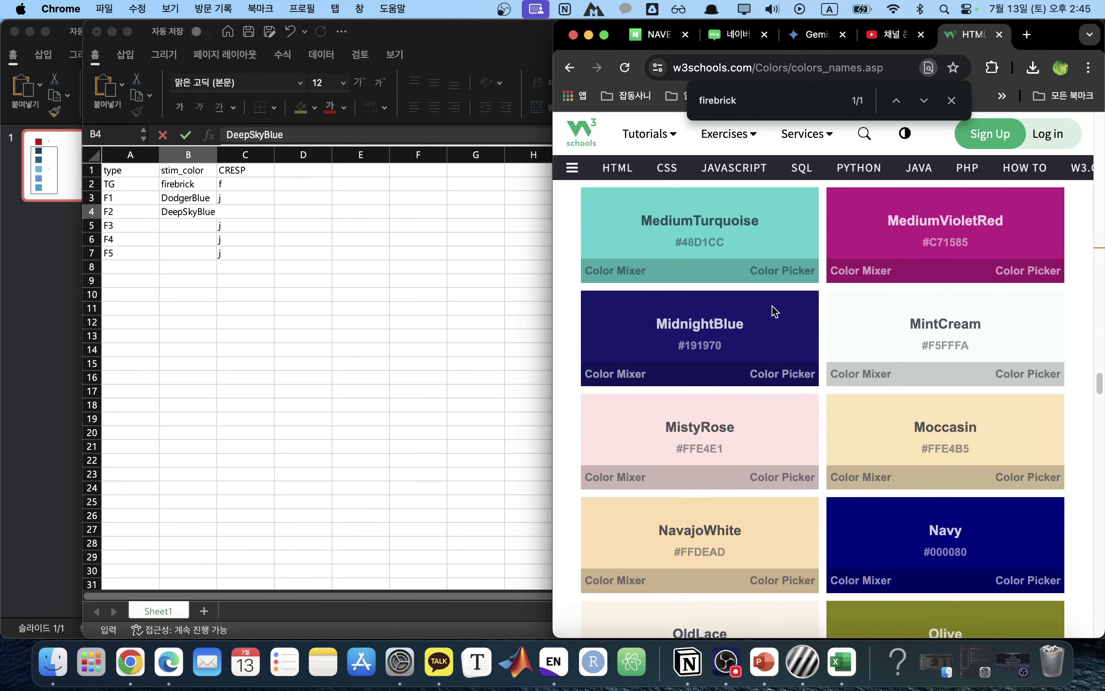
pyautogui.scroll(-15, 772, 311)
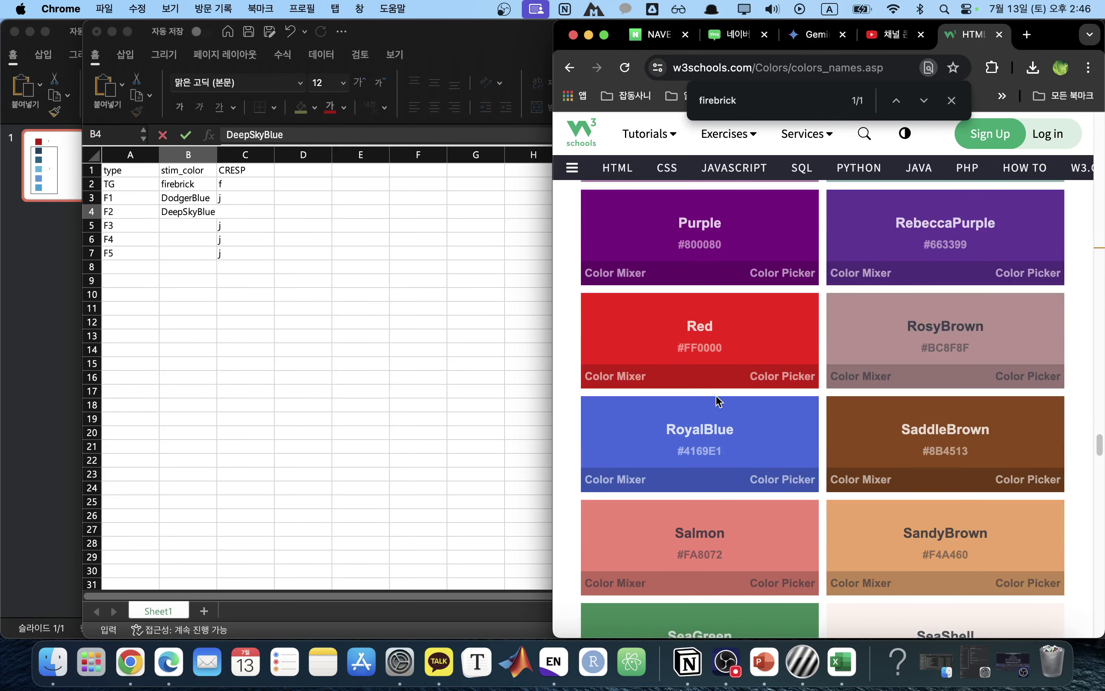
pyautogui.moveTo(740, 429); pyautogui.dragTo(646, 429)
pyautogui.press('super+c')
pyautogui.click(178, 224)
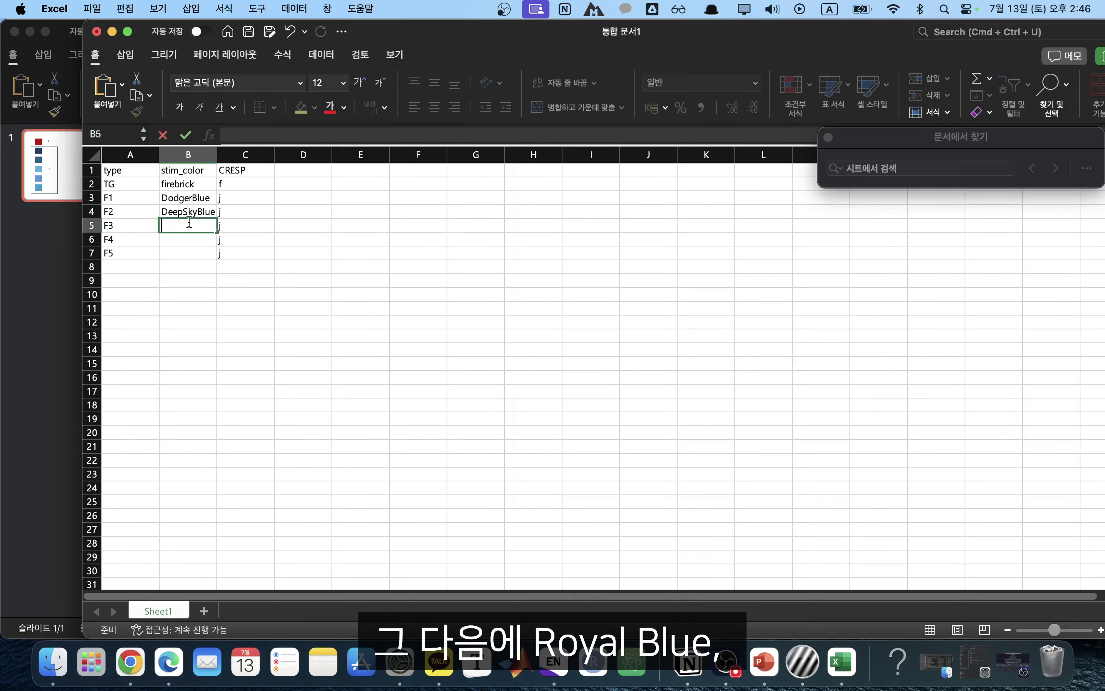
pyautogui.press('super+v')
# - Copy the name SteelBlue from the Chrome color names list and paste it as the F4 row's stim_color in Excel
pyautogui.press('super+Tab')
pyautogui.scroll(-10, 816, 386)
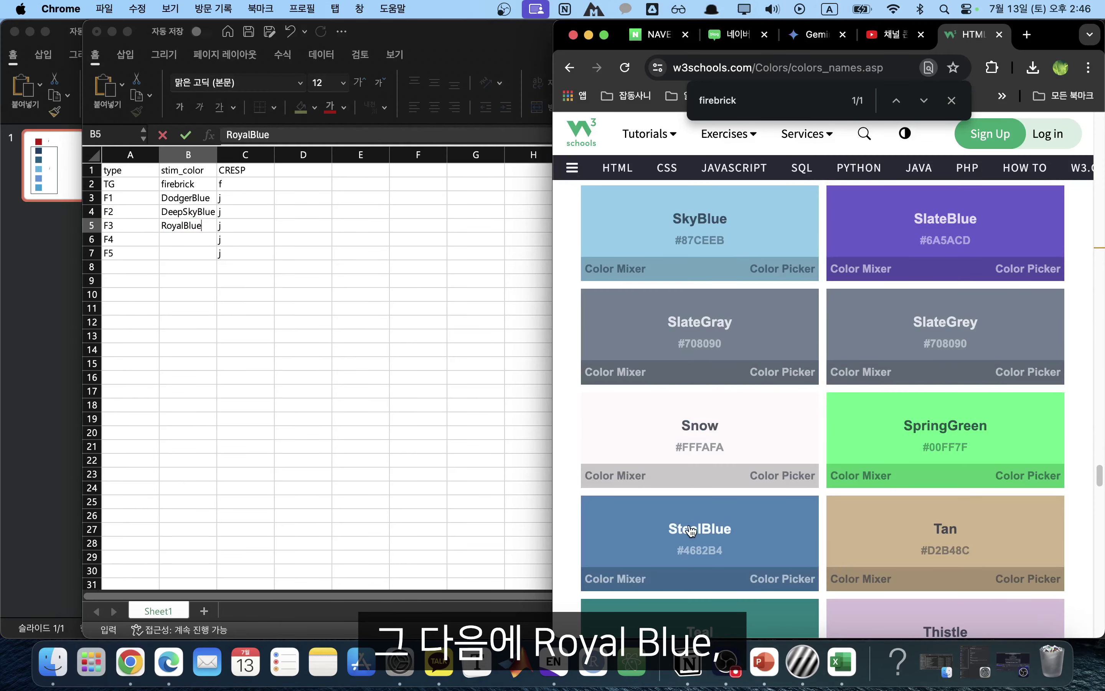
pyautogui.moveTo(668, 528); pyautogui.dragTo(732, 528)
pyautogui.press('super+c')
pyautogui.click(192, 231)
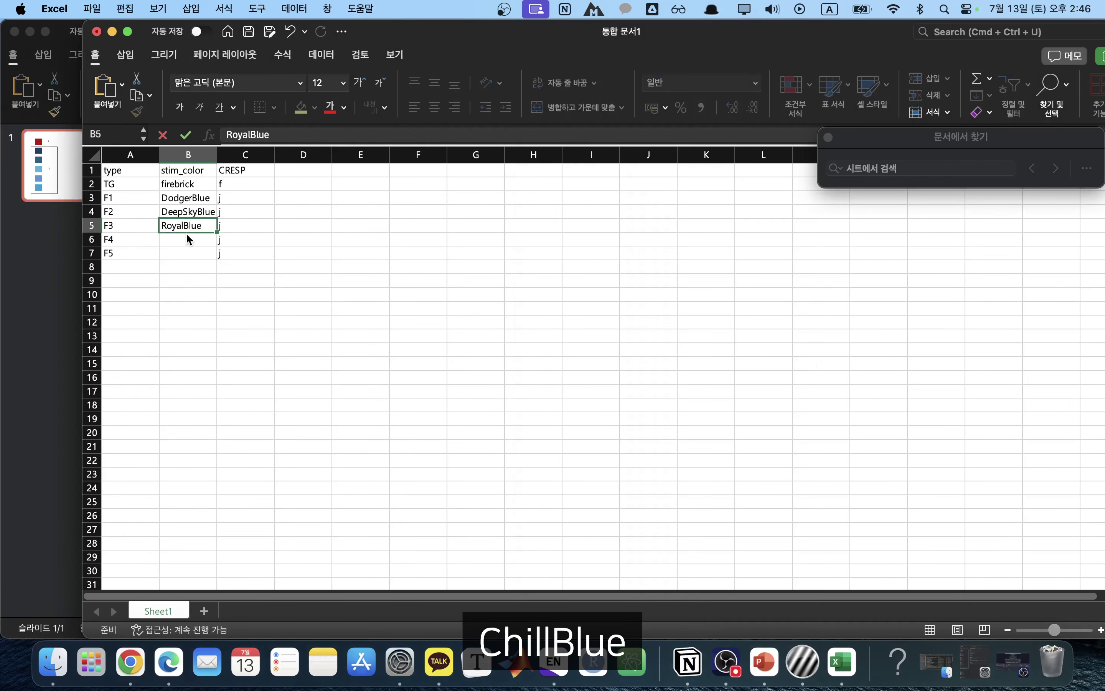
pyautogui.press('Return')
pyautogui.press('super+v')
# - Find MediumBlue in the Chrome color names list, copy its name and paste it as the F5 row's stim_color in Excel
pyautogui.press('super+Tab')
pyautogui.scroll(-15, 823, 449)
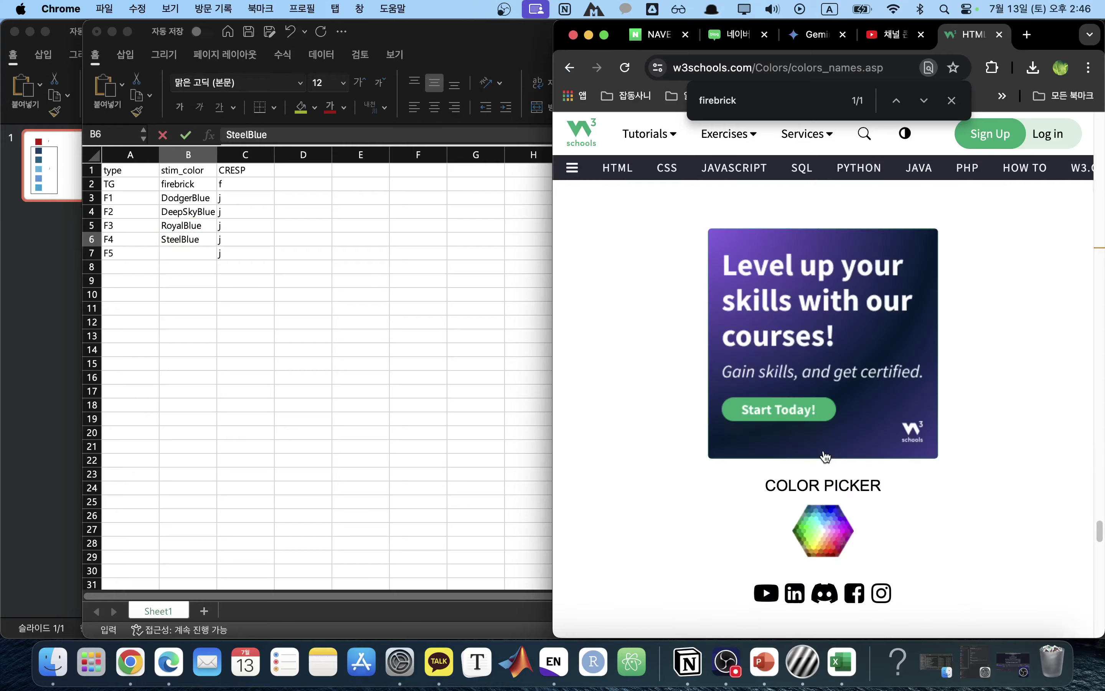
pyautogui.scroll(13, 824, 449)
pyautogui.scroll(15, 823, 449)
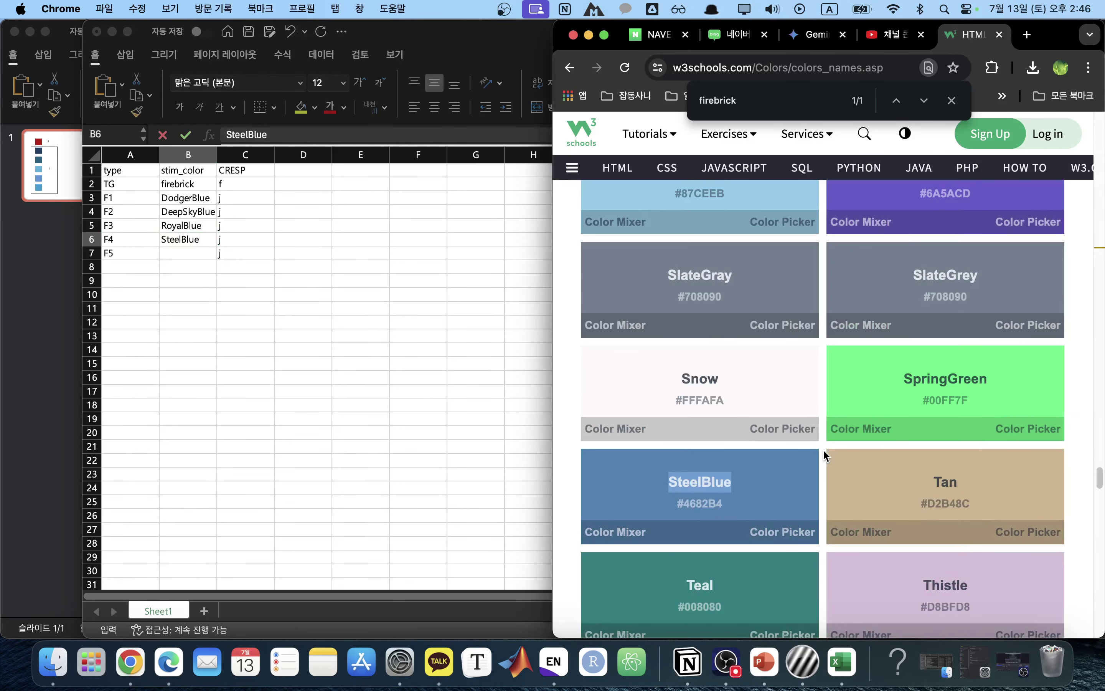
pyautogui.scroll(-2, 823, 449)
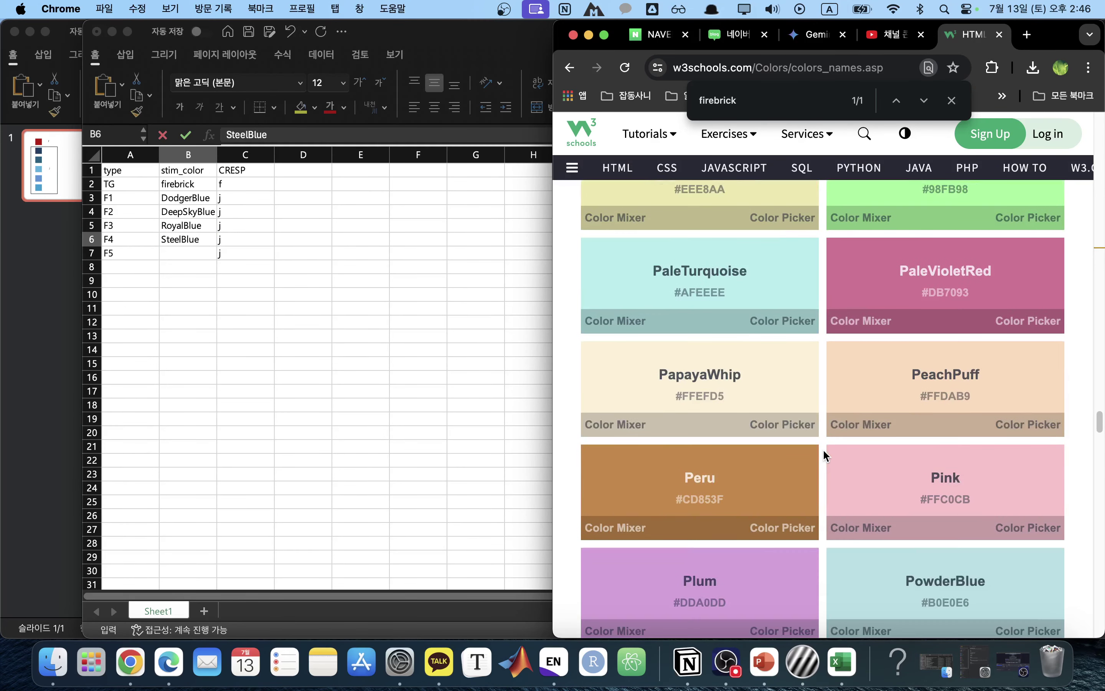
pyautogui.scroll(15, 823, 449)
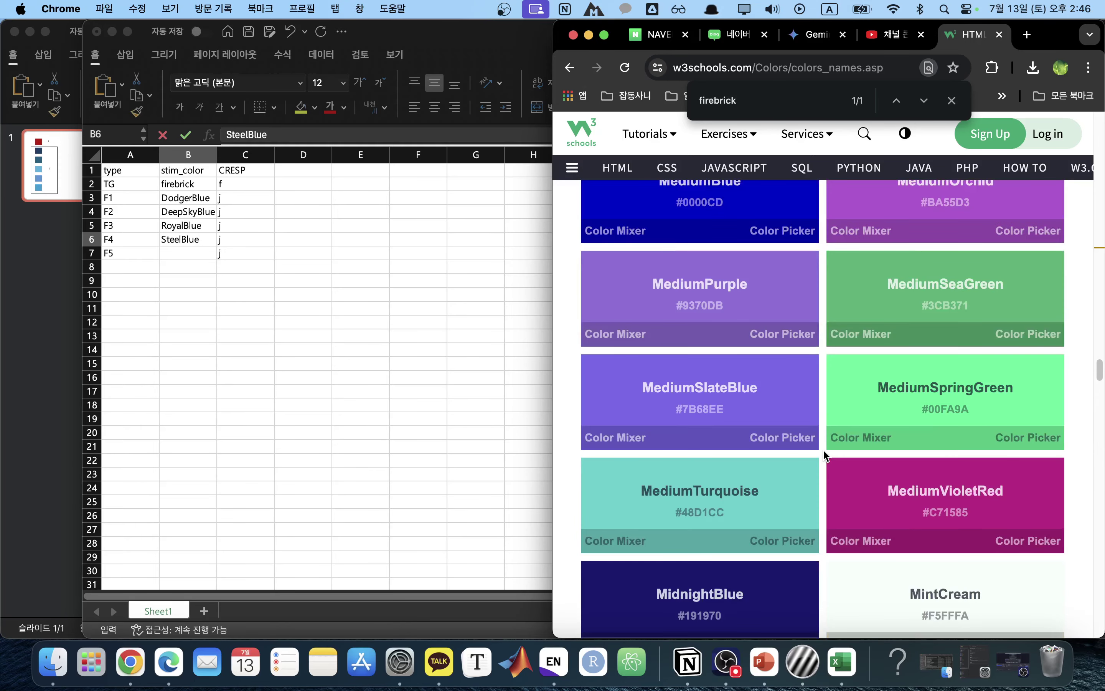
pyautogui.scroll(5, 824, 449)
pyautogui.doubleClick(661, 410)
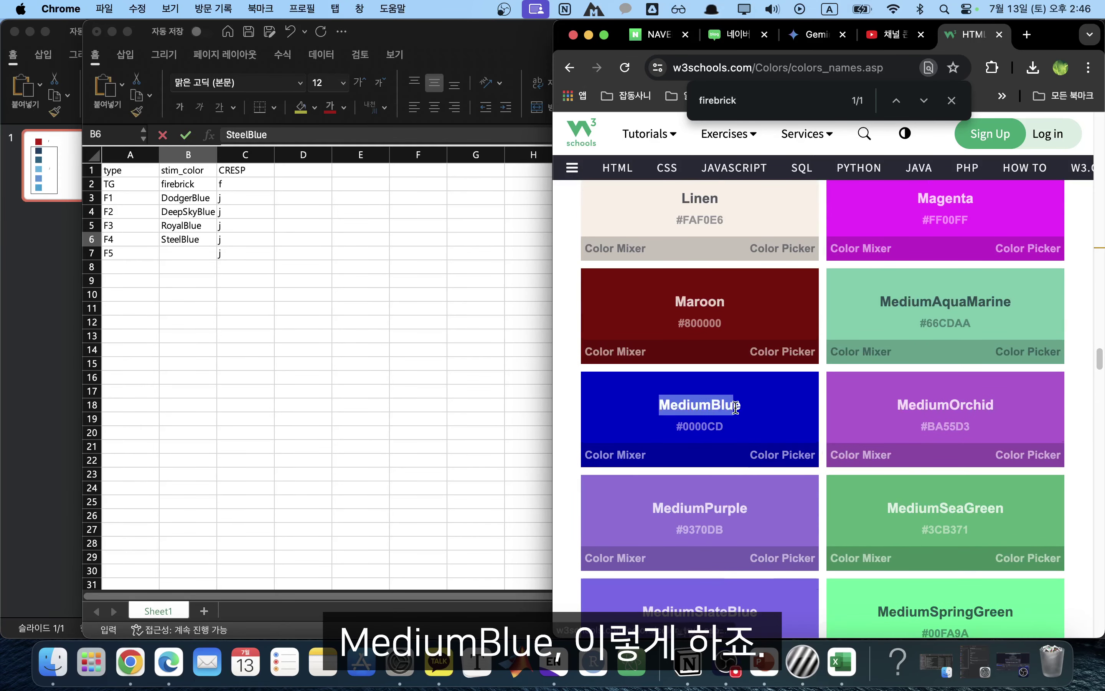
pyautogui.press('super+c')
pyautogui.click(425, 286)
pyautogui.press('Return')
pyautogui.press('super+v')
pyautogui.click(342, 289)
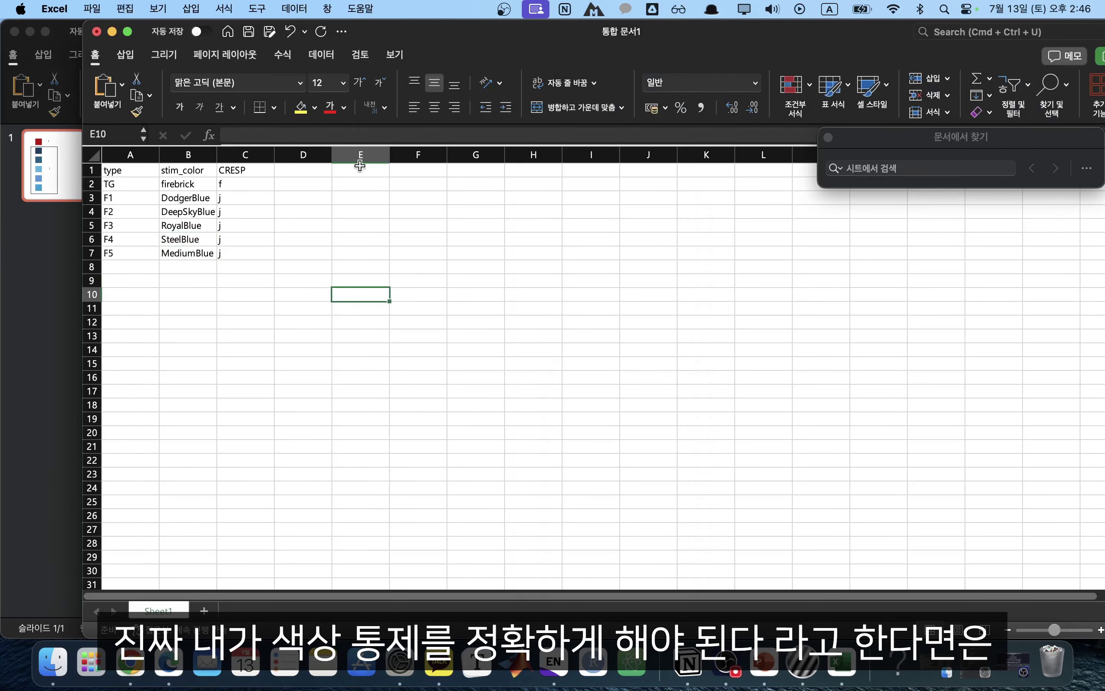
# - Minimize Chrome, switch to PowerPoint and examine the red square's RGB slider values in the color dialog
pyautogui.press('super+Tab')
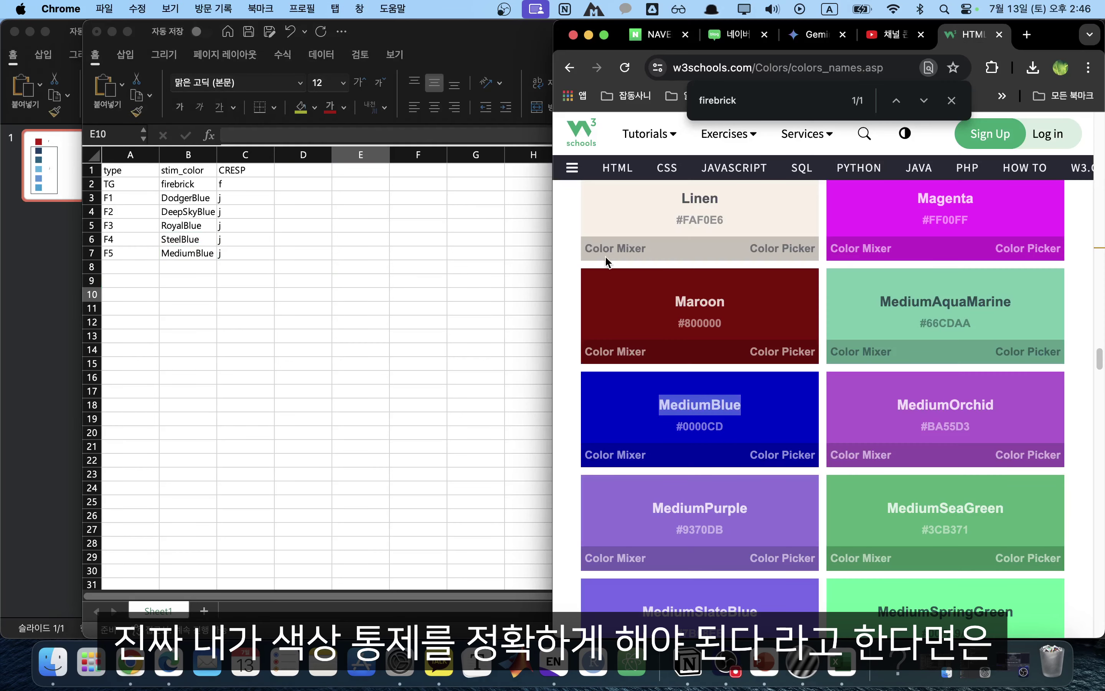
pyautogui.click(589, 36)
pyautogui.click(740, 661)
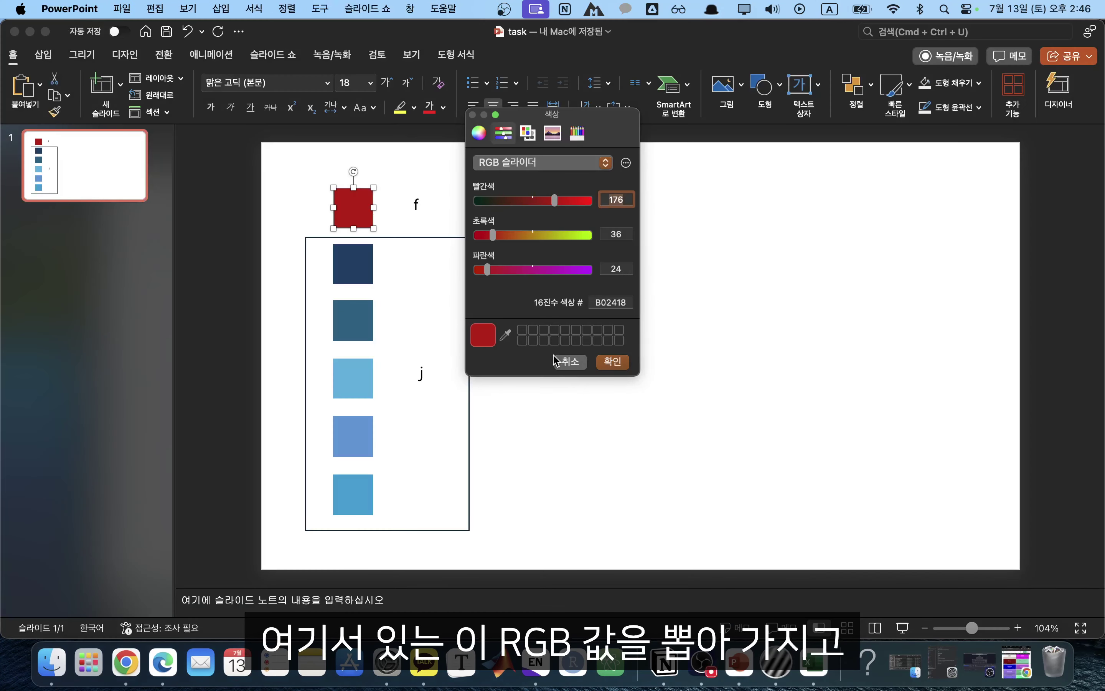
pyautogui.press('super+Tab')
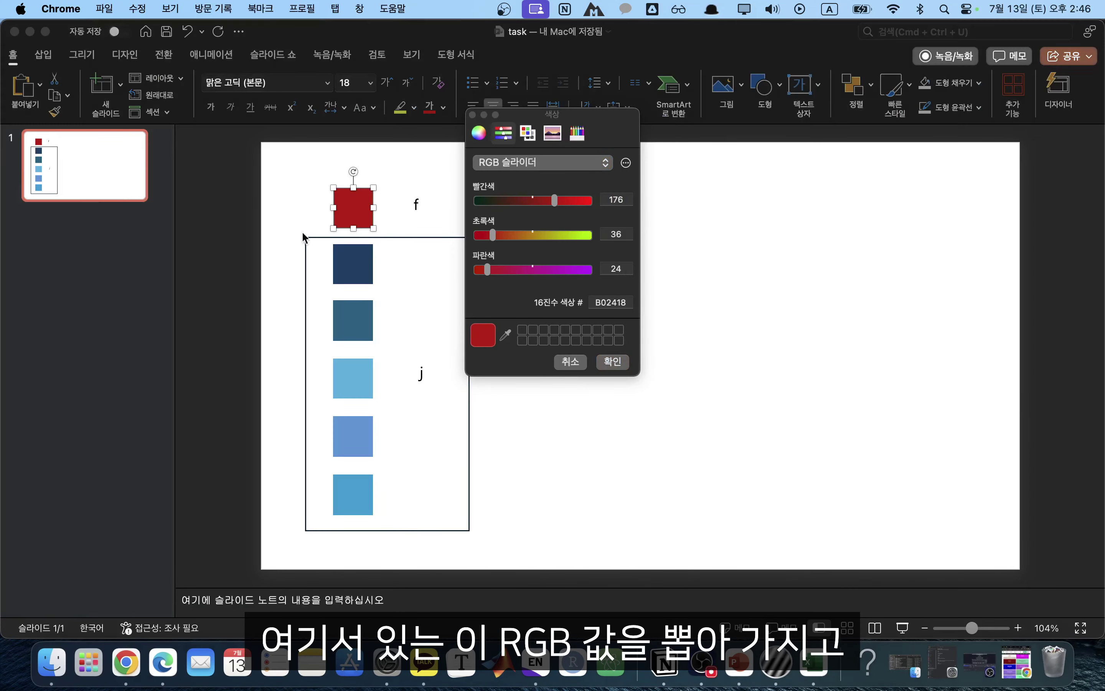
pyautogui.press('super+Tab')
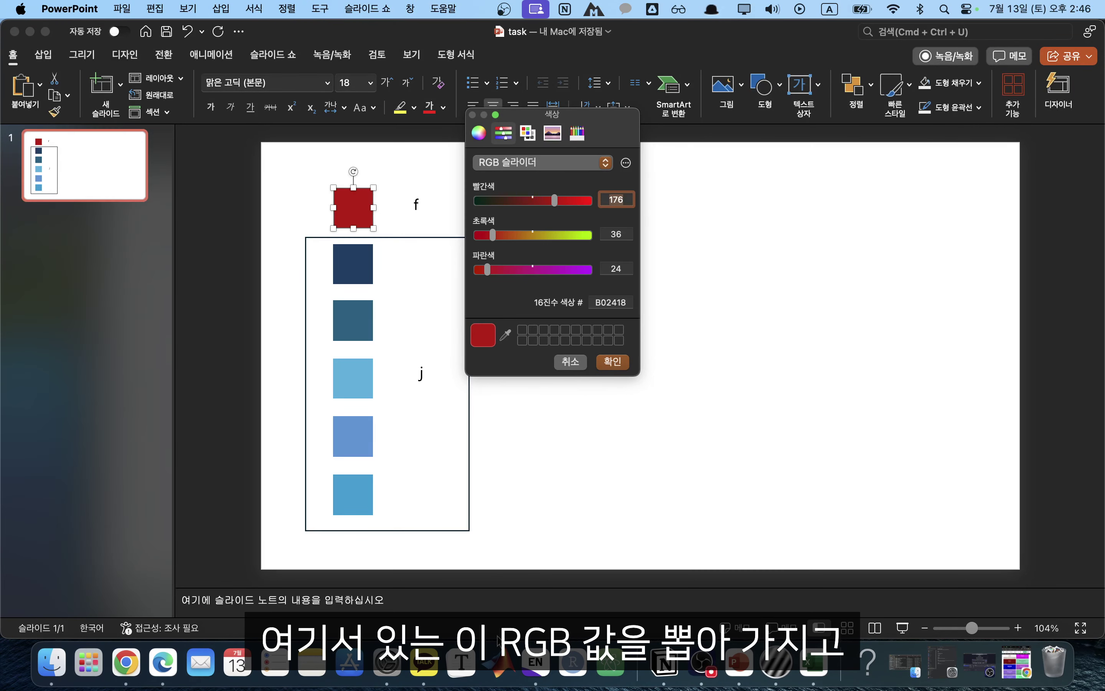
# - Switch to PsychoPy Builder and examine the stim fill color picker in 8-Bit RGB [0:255] format, leaving without inserting a color
pyautogui.click(786, 669)
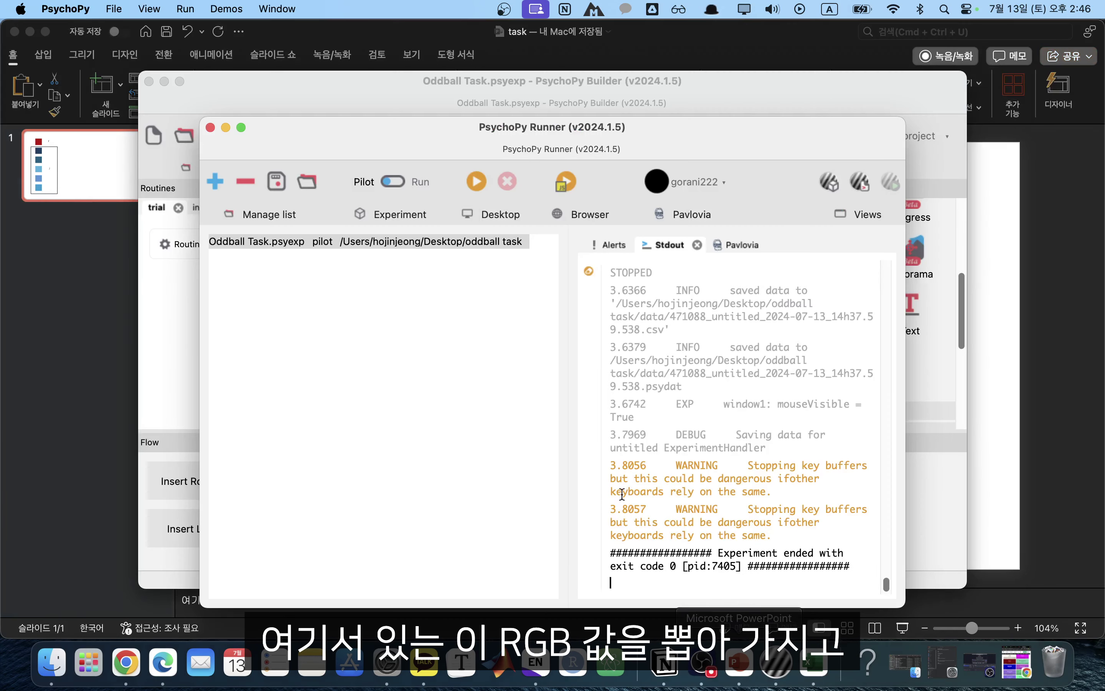
pyautogui.click(166, 306)
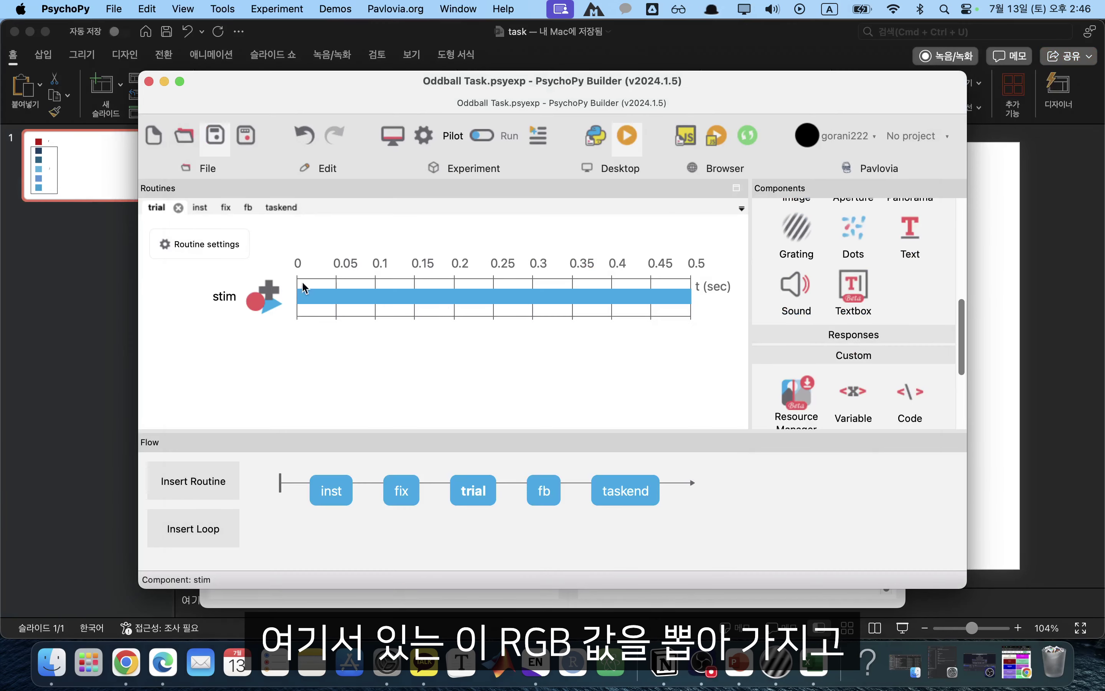
pyautogui.click(516, 297)
pyautogui.click(498, 59)
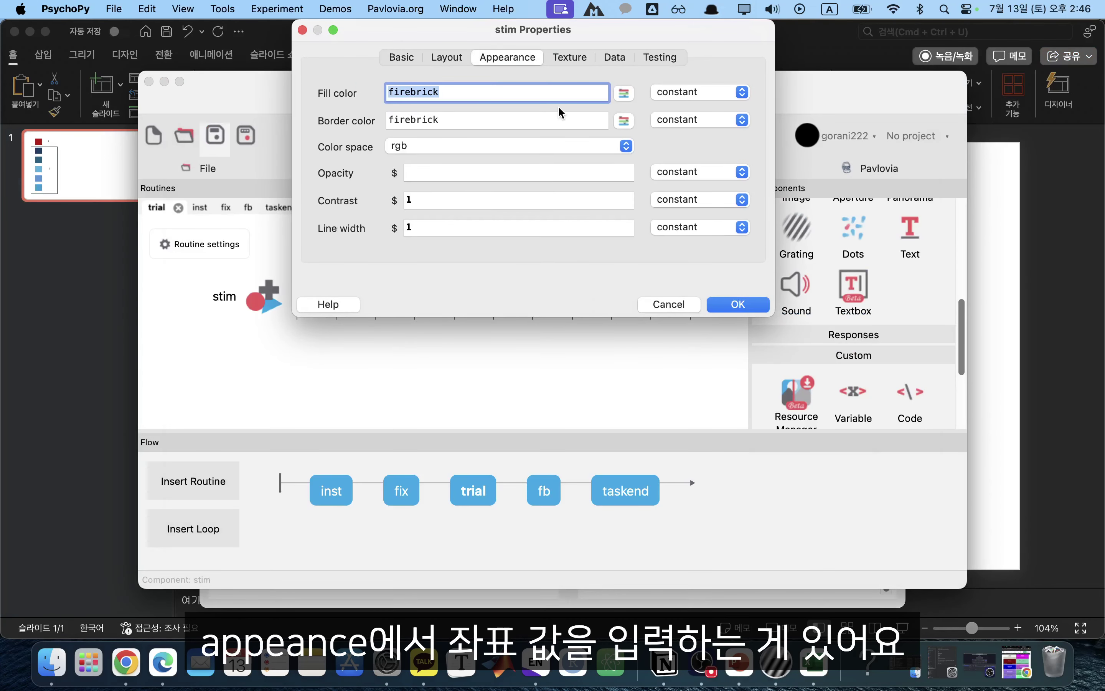
pyautogui.click(623, 94)
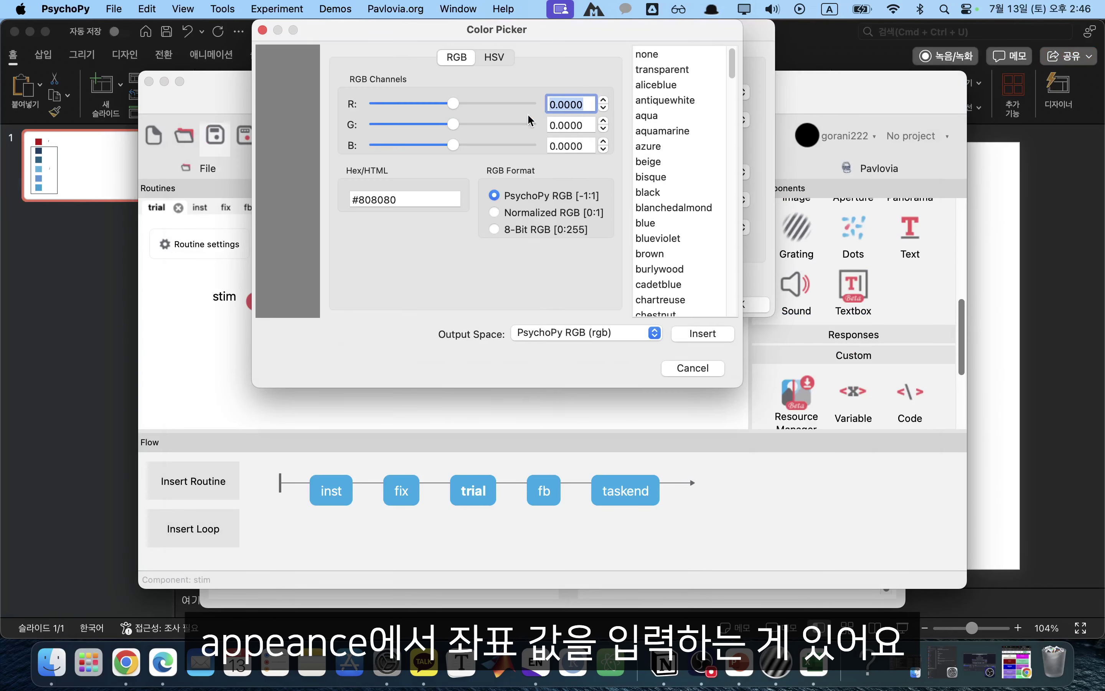
pyautogui.click(541, 230)
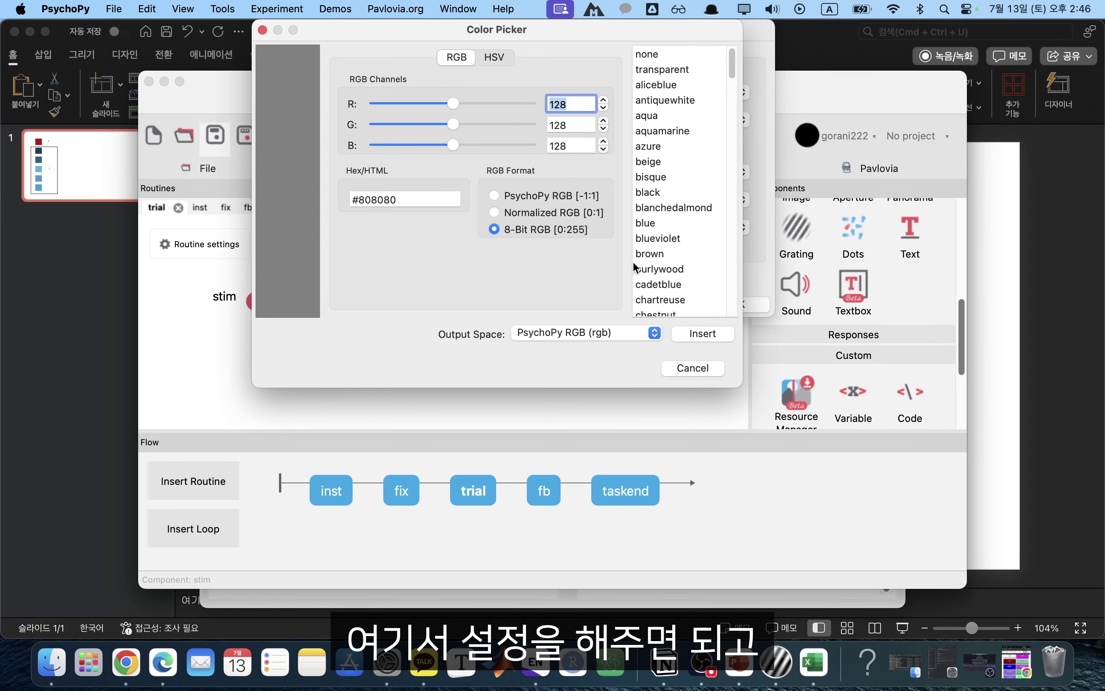
pyautogui.click(692, 368)
pyautogui.click(667, 304)
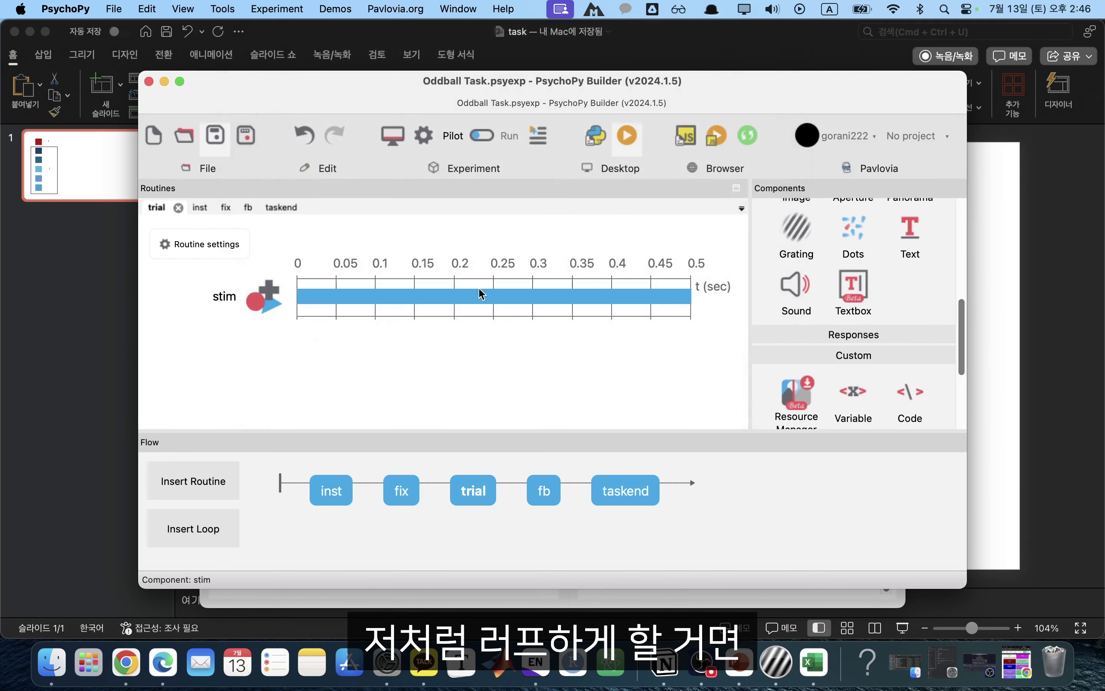
# - Cancel PowerPoint's color dialog and switch to the Excel condition list to check the capitalization of the F1 row's stim_color
pyautogui.press('super+Tab')
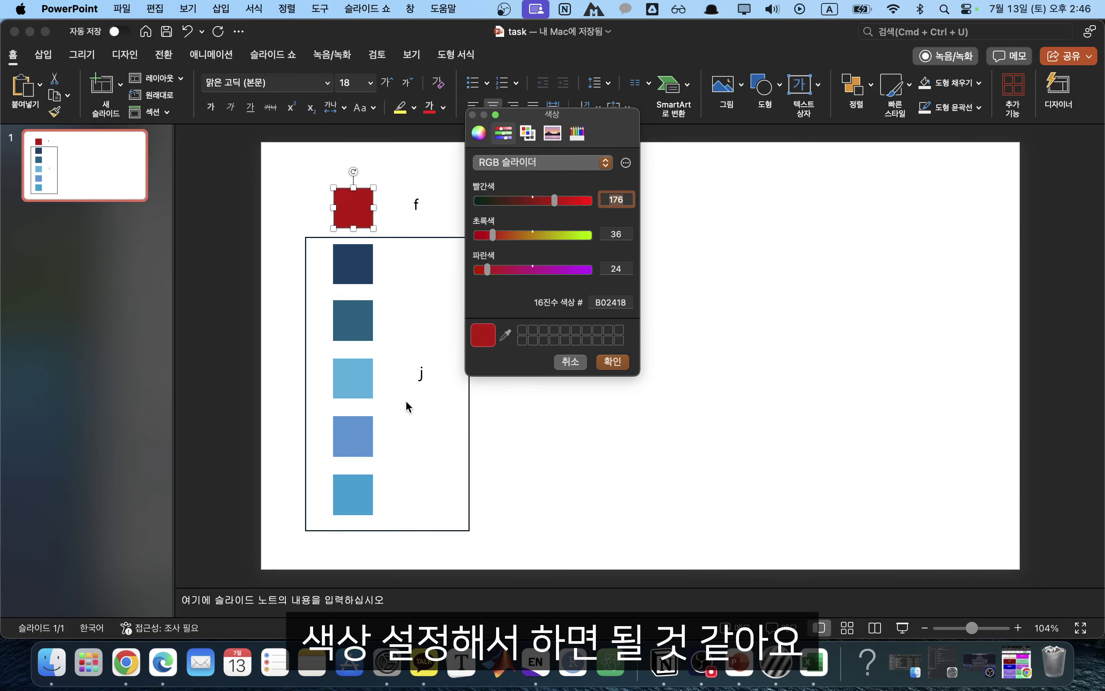
pyautogui.click(569, 362)
pyautogui.press('super+Tab')
pyautogui.press('Tab')
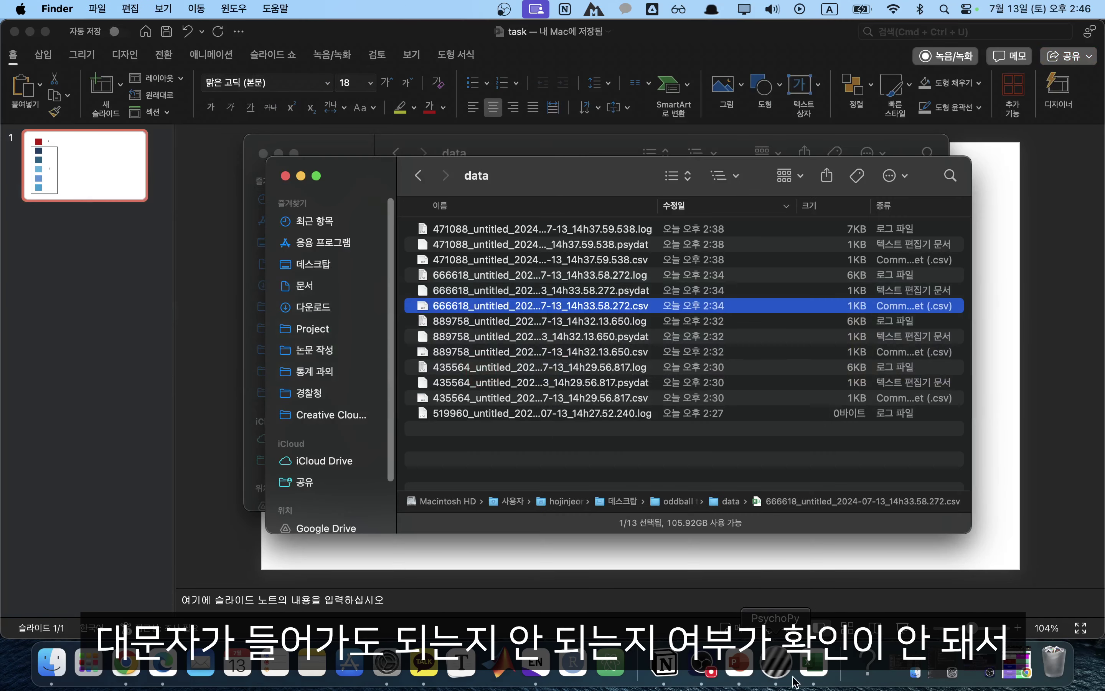
pyautogui.click(814, 662)
pyautogui.click(179, 201)
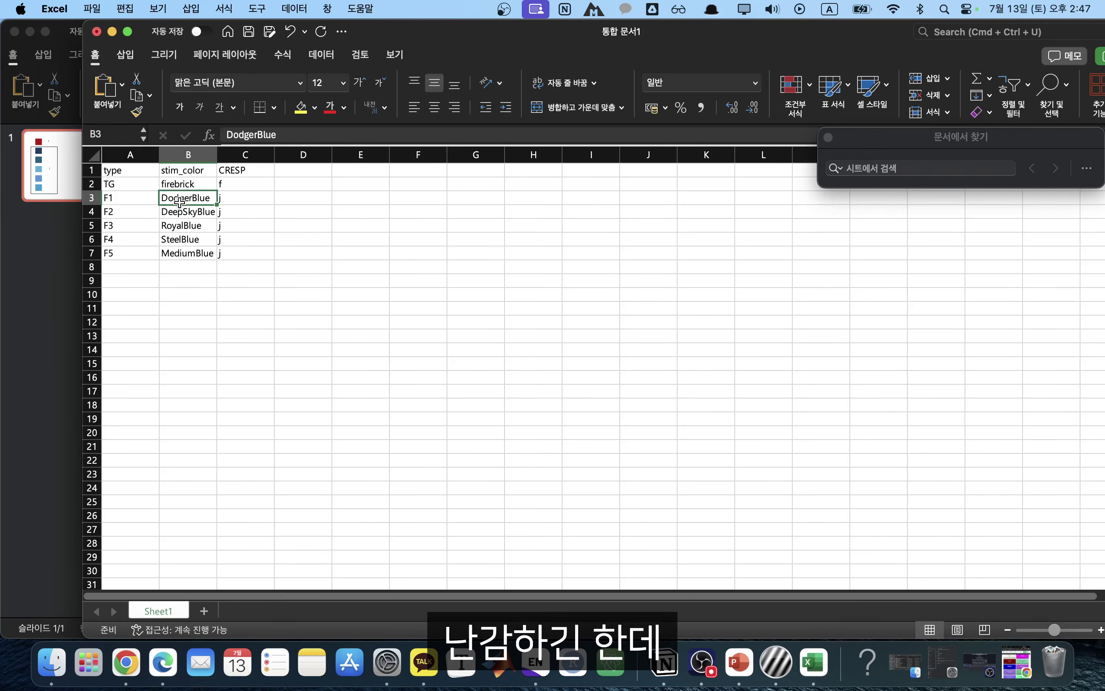
# - Switch to PsychoPy Builder and change the trial routine's stim fill color to FireBrick with capital letters
pyautogui.click(778, 675)
pyautogui.click(160, 275)
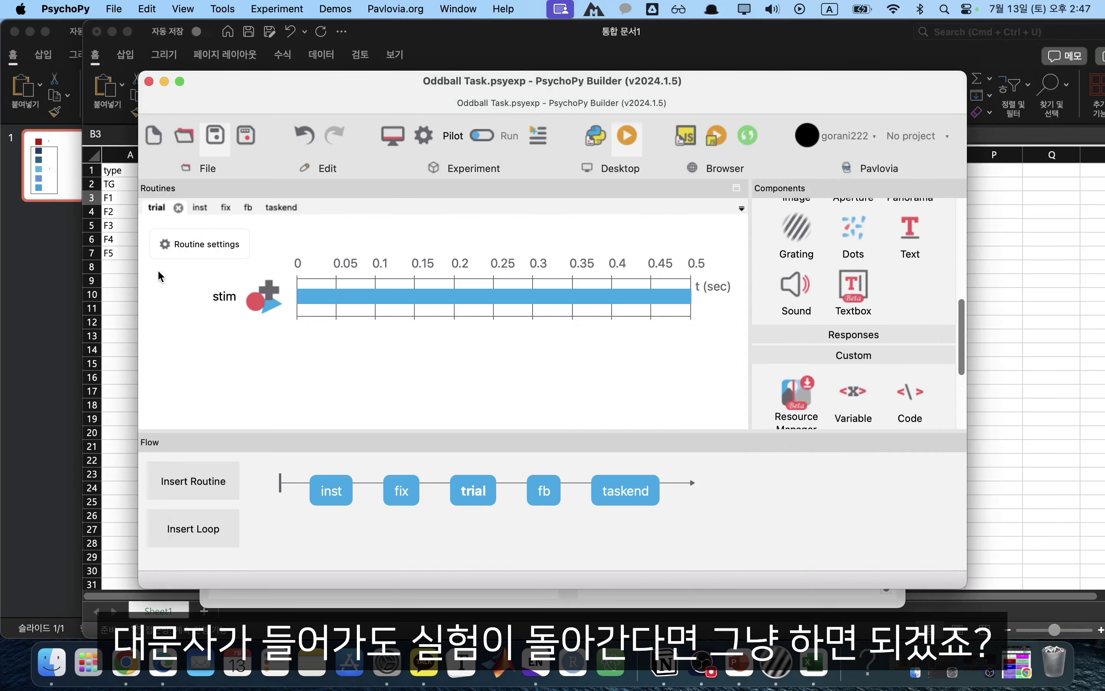
pyautogui.click(233, 295)
pyautogui.click(444, 64)
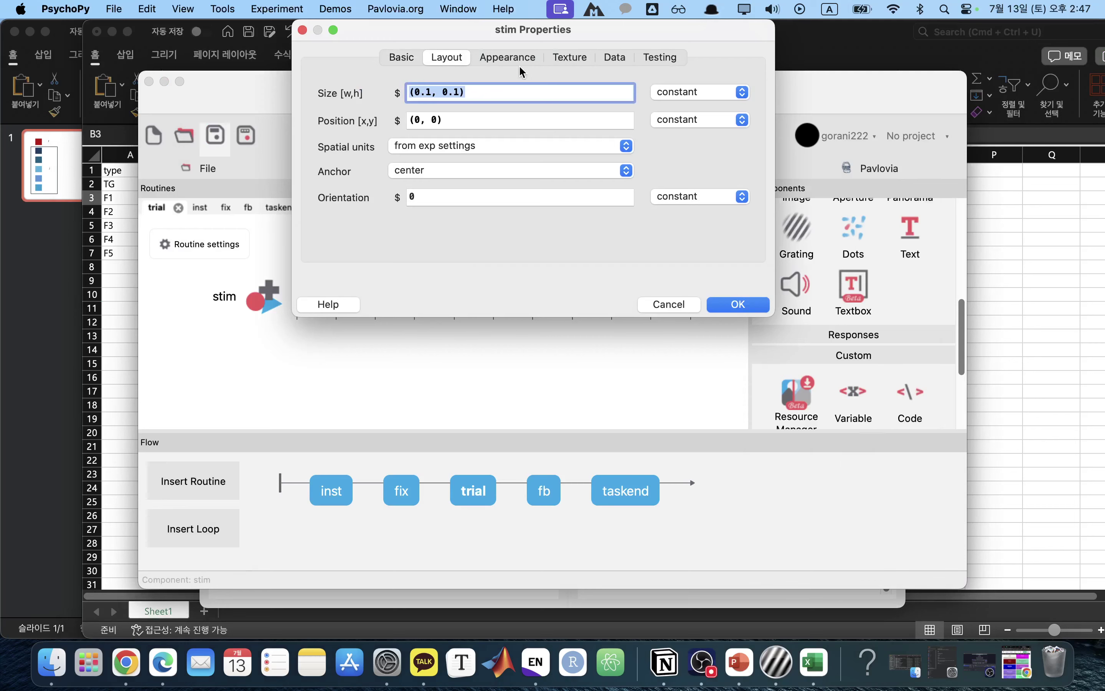
pyautogui.click(520, 64)
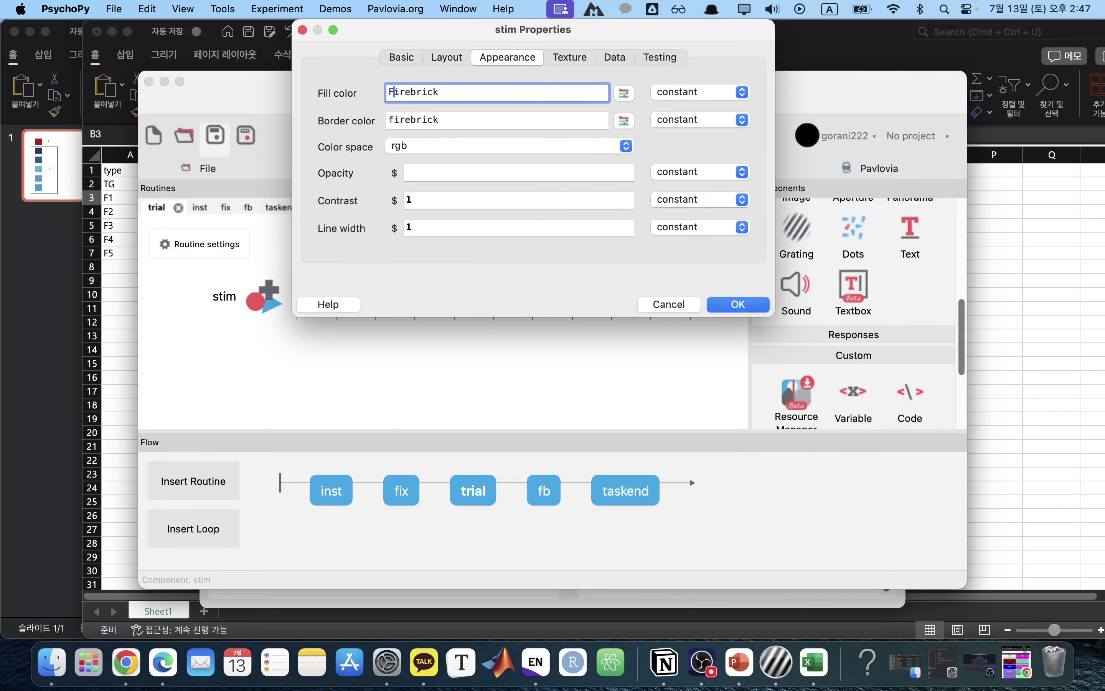
pyautogui.click(416, 91)
pyautogui.press('BackSpace')
pyautogui.write('B')
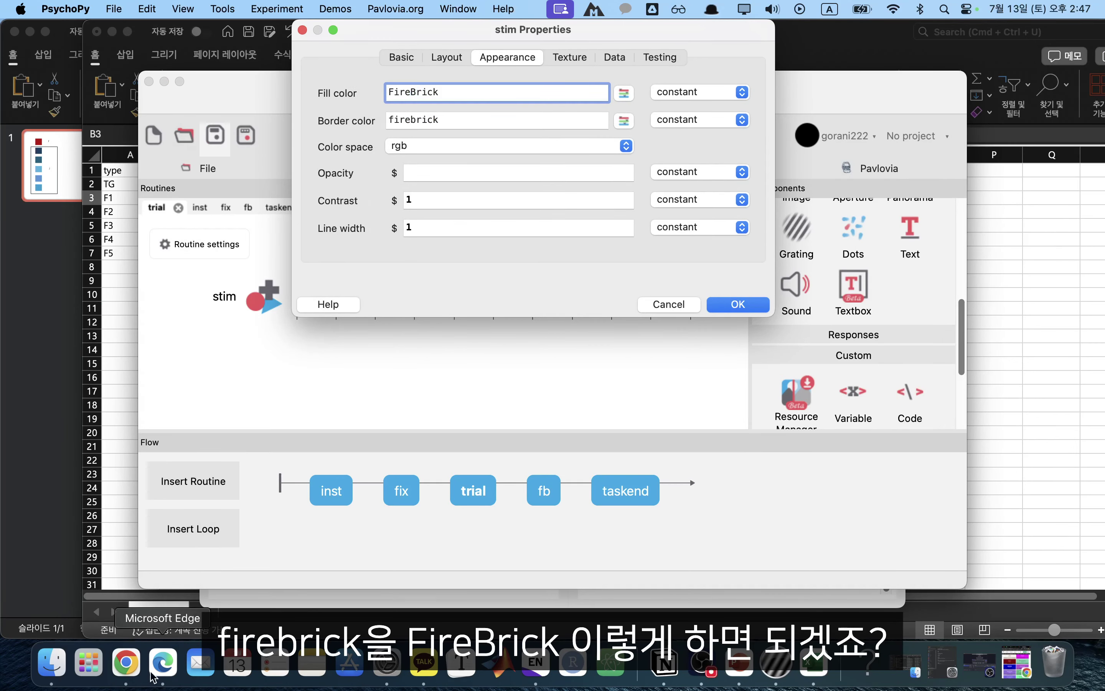
# - Switch to Chrome and search the HTML Color Names page for "fire" to check how the color name is capitalized
pyautogui.click(126, 662)
pyautogui.scroll(20, 835, 275)
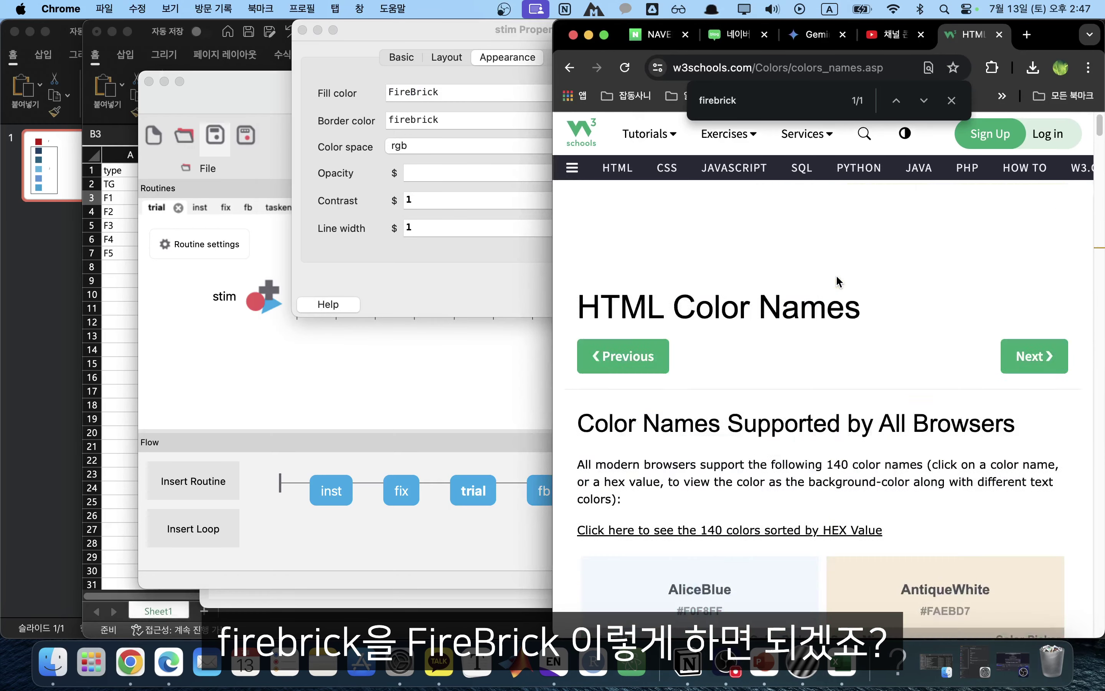
pyautogui.scroll(-5, 836, 274)
pyautogui.scroll(-5, 836, 274)
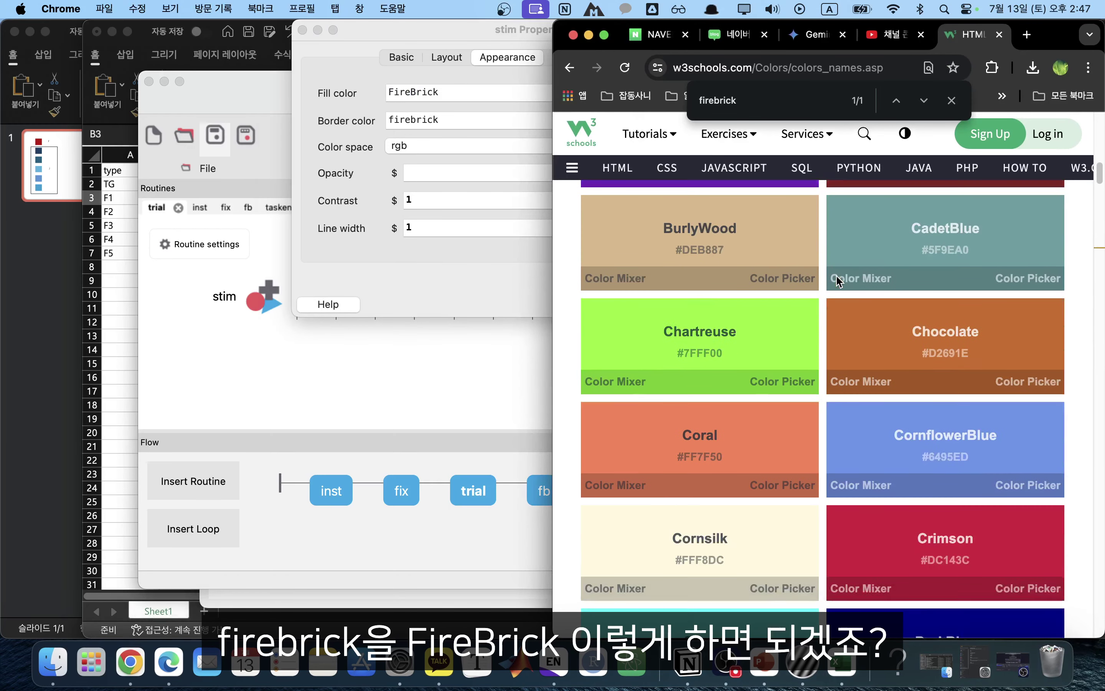
pyautogui.press('super+f')
pyautogui.press('BackSpace')
pyautogui.write('frie')
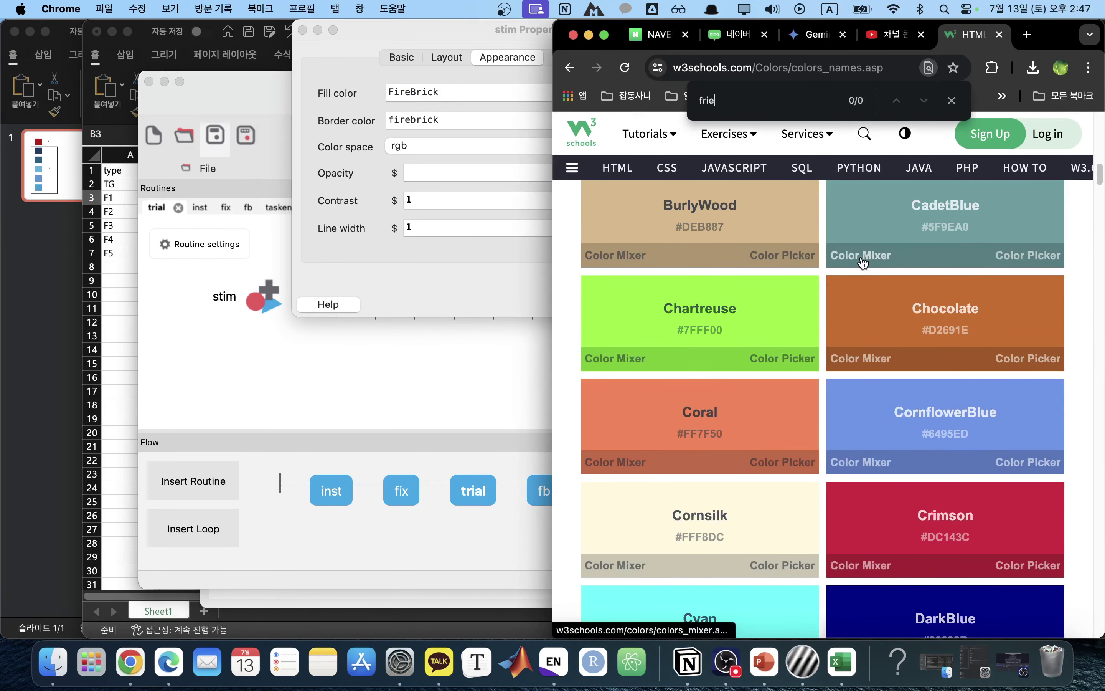
pyautogui.press('BackSpace')
pyautogui.press('BackSpace')
pyautogui.press('BackSpace')
pyautogui.write('ire')
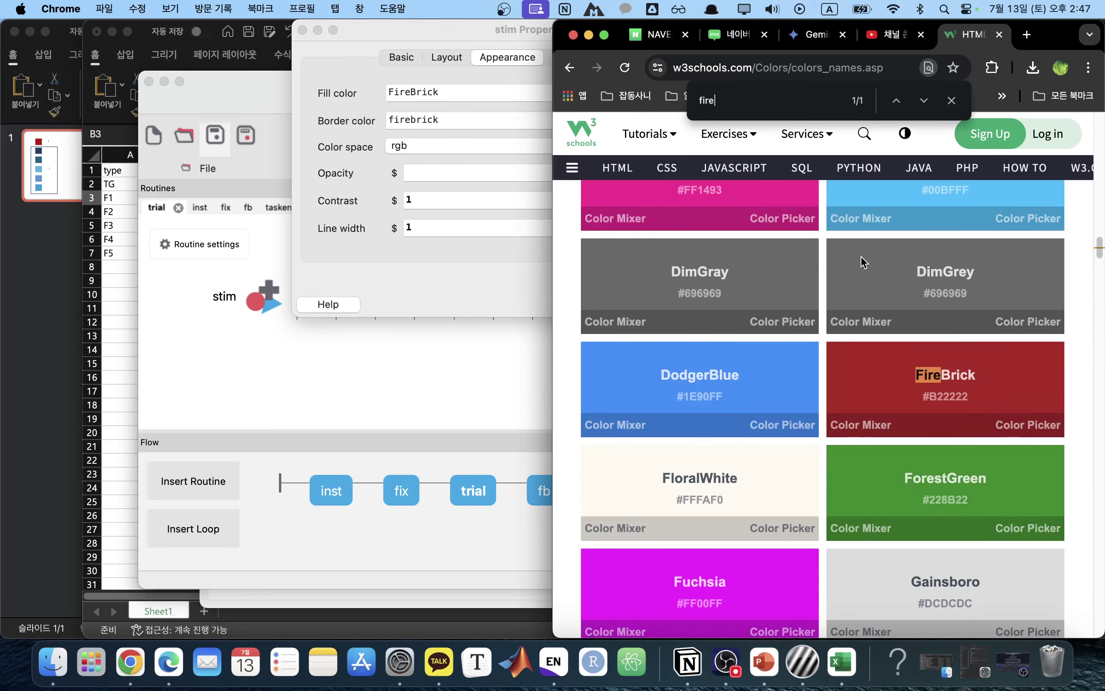
# - Switch back to PsychoPy Builder, copy the stim's FireBrick fill color into its border color, apply the properties and save the experiment
pyautogui.click(429, 126)
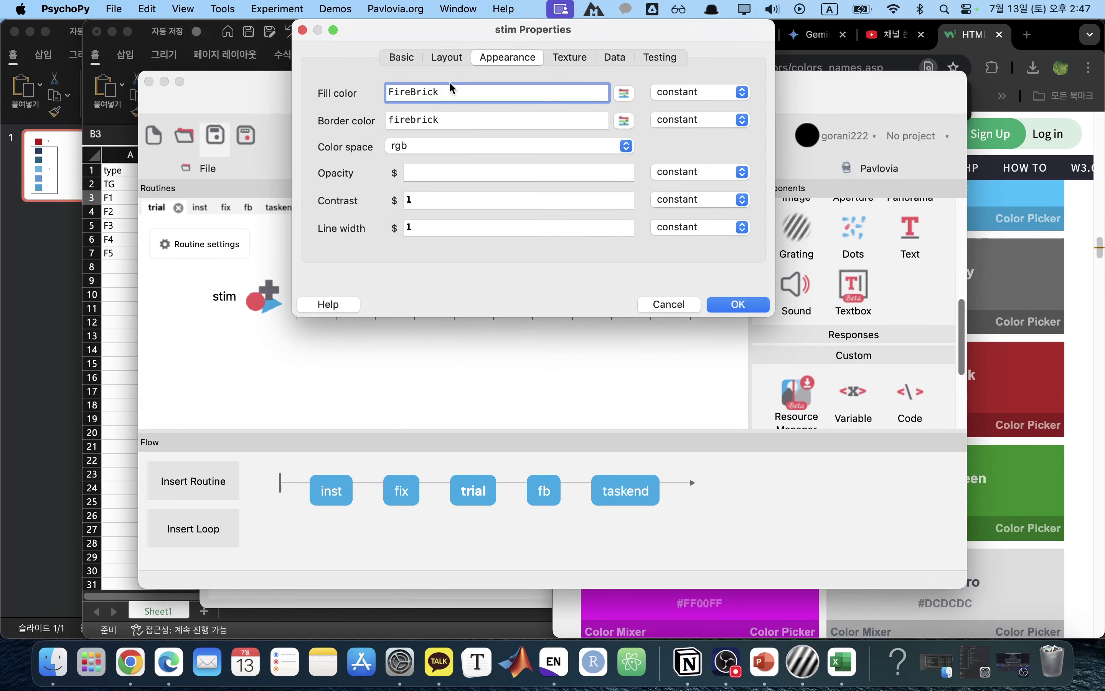
pyautogui.press('super+a')
pyautogui.press('super+c')
pyautogui.click(463, 118)
pyautogui.press('super+a')
pyautogui.press('super+v')
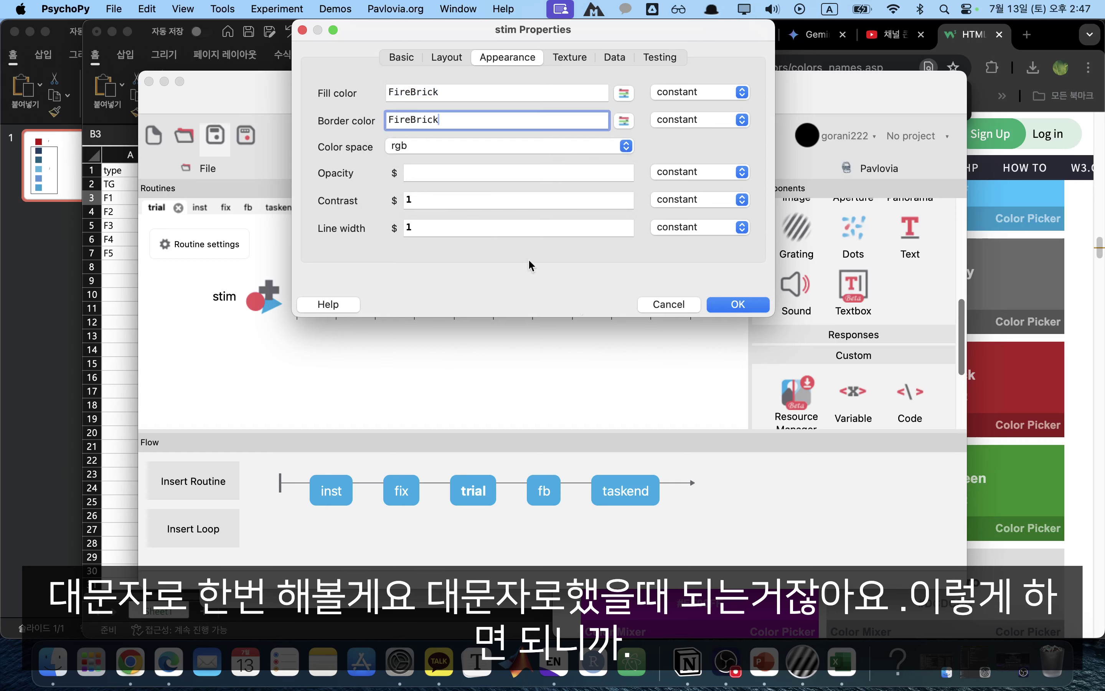
pyautogui.click(723, 310)
pyautogui.click(218, 145)
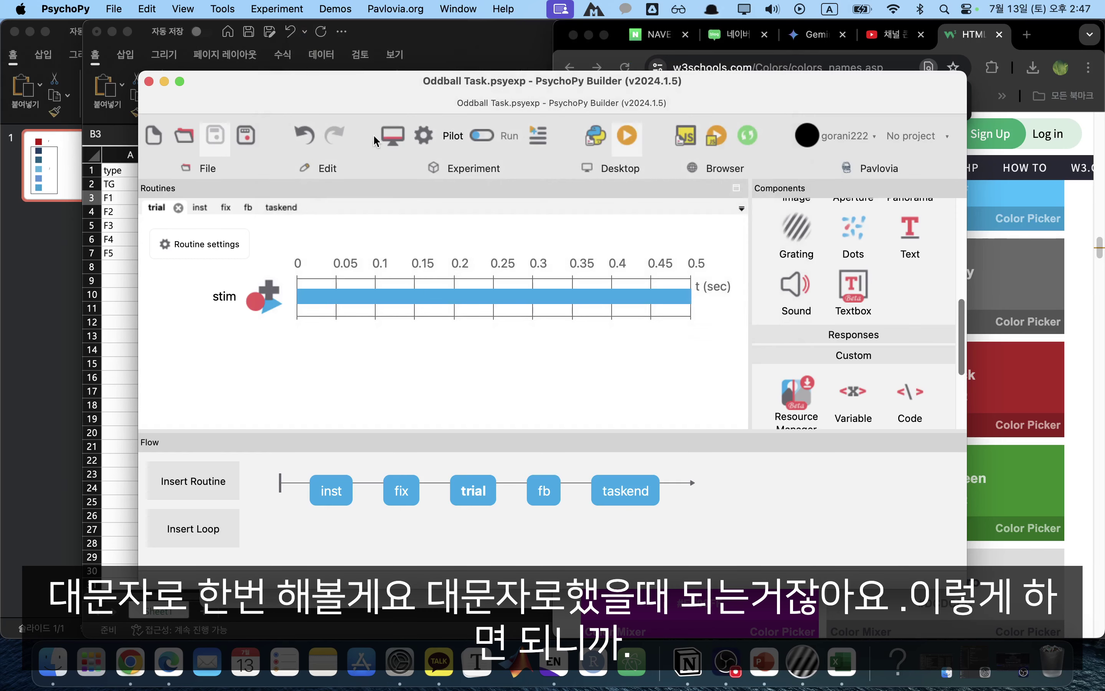
# - Pilot the oddball experiment with the default participant info and start the task from the instruction screen to check the rectangle's color
pyautogui.click(627, 136)
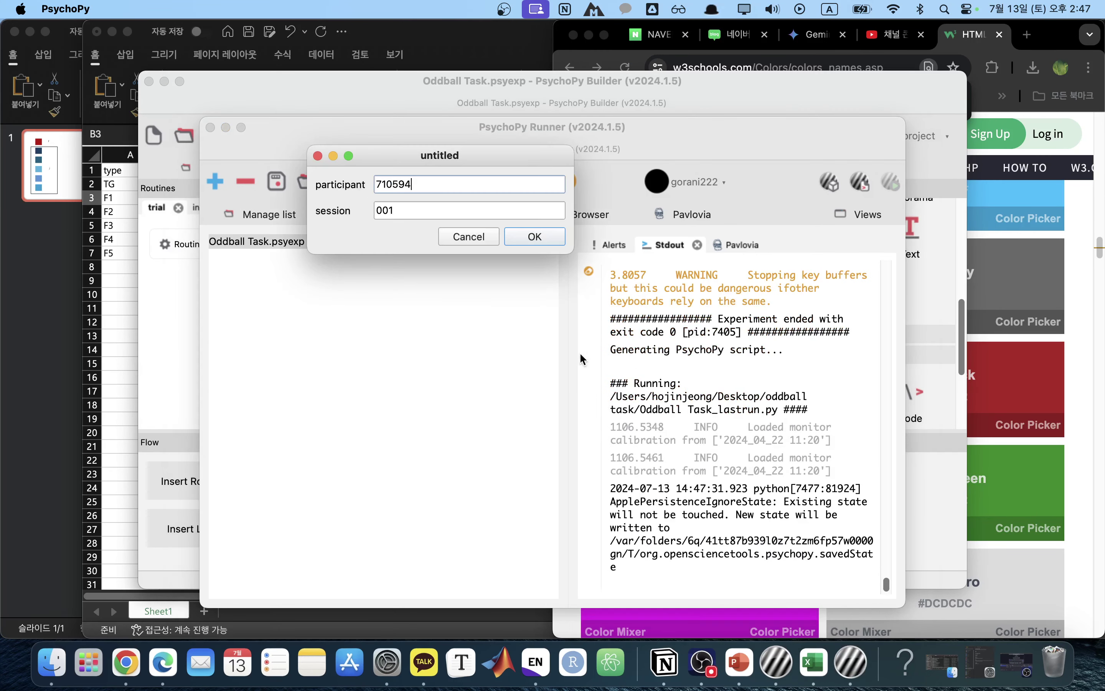
pyautogui.press('Return')
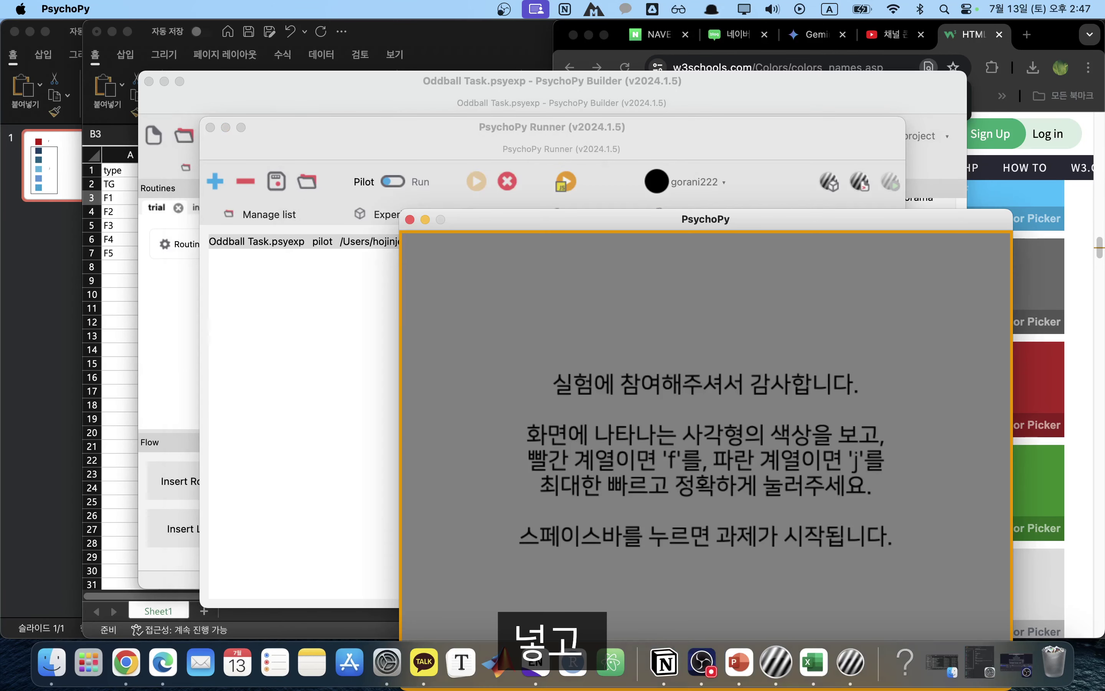
pyautogui.moveTo(576, 224); pyautogui.dragTo(264, 115)
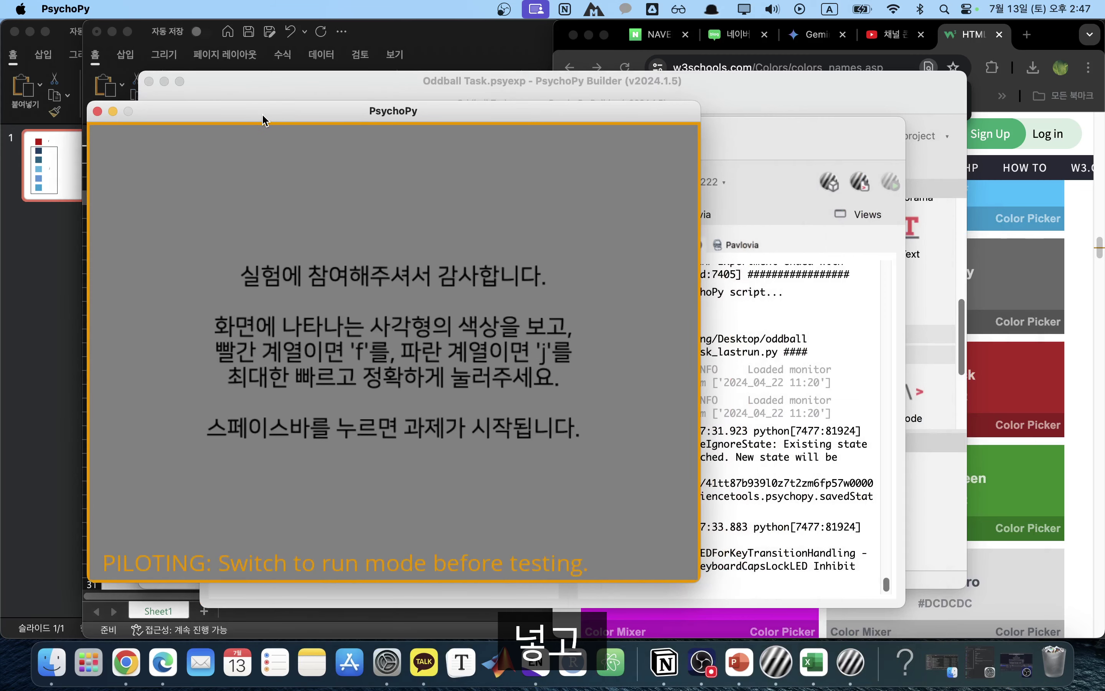
pyautogui.press('space')
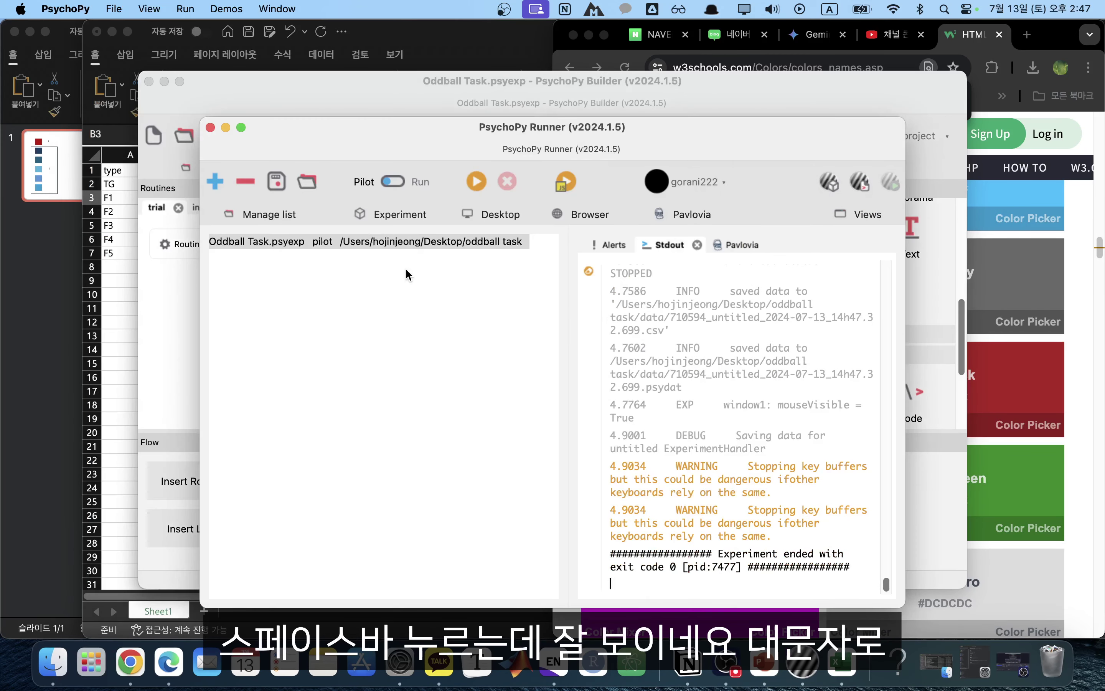